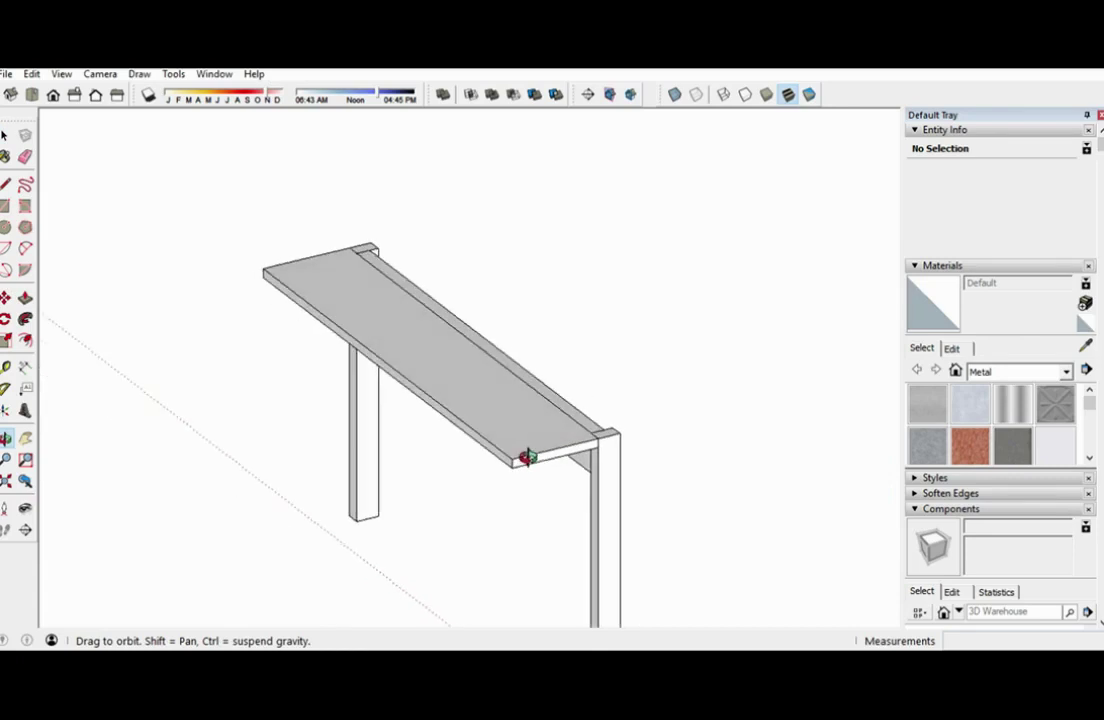
- Examine the slab, its back beam and the two columns from several angles by selecting each part in turn
{"action": "left_click_drag", "start_coordinate": [502, 420], "coordinate": [365, 374]}
{"action": "left_click", "coordinate": [357, 397]}
{"action": "left_click_drag", "start_coordinate": [376, 466], "coordinate": [446, 436]}
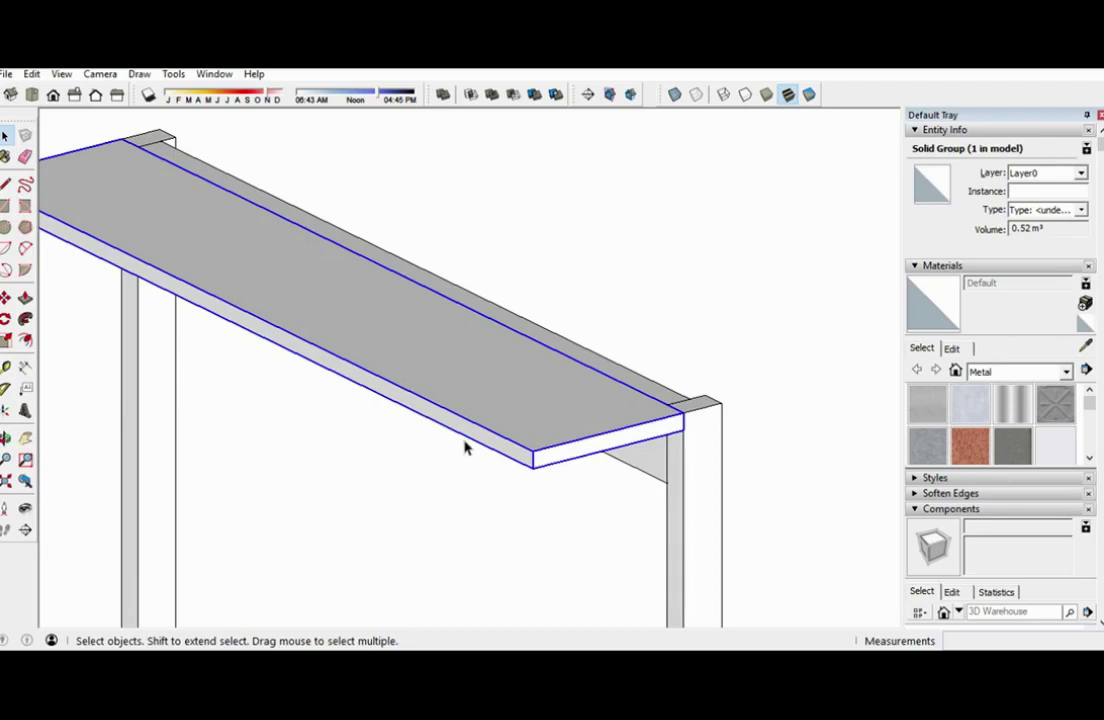
{"action": "left_click", "coordinate": [675, 288]}
{"action": "left_click_drag", "start_coordinate": [559, 375], "coordinate": [473, 377]}
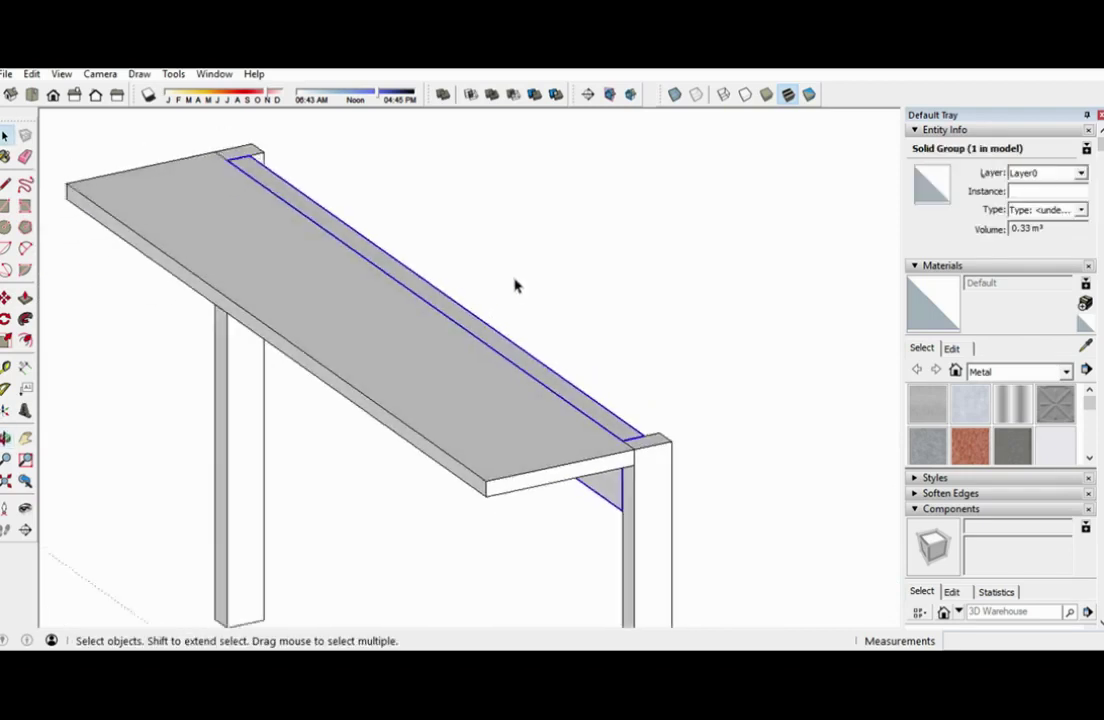
{"action": "left_click", "coordinate": [616, 446]}
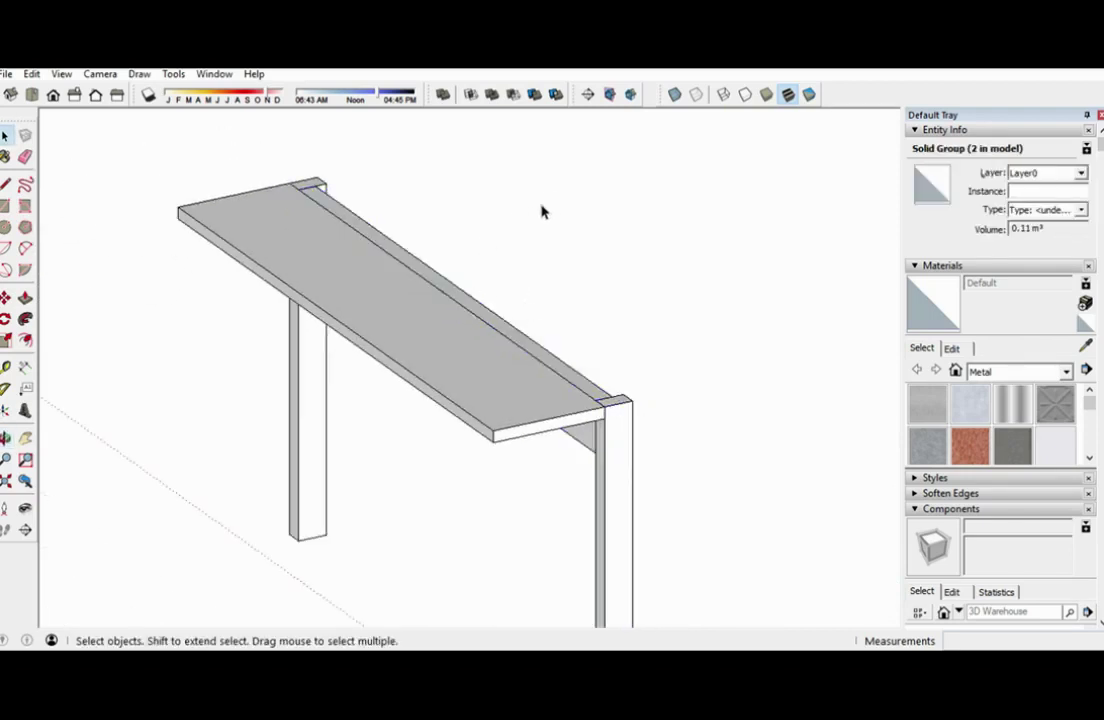
{"action": "left_click", "coordinate": [562, 218]}
{"action": "scroll", "coordinate": [564, 224], "scroll_direction": "up", "scroll_amount": 1}
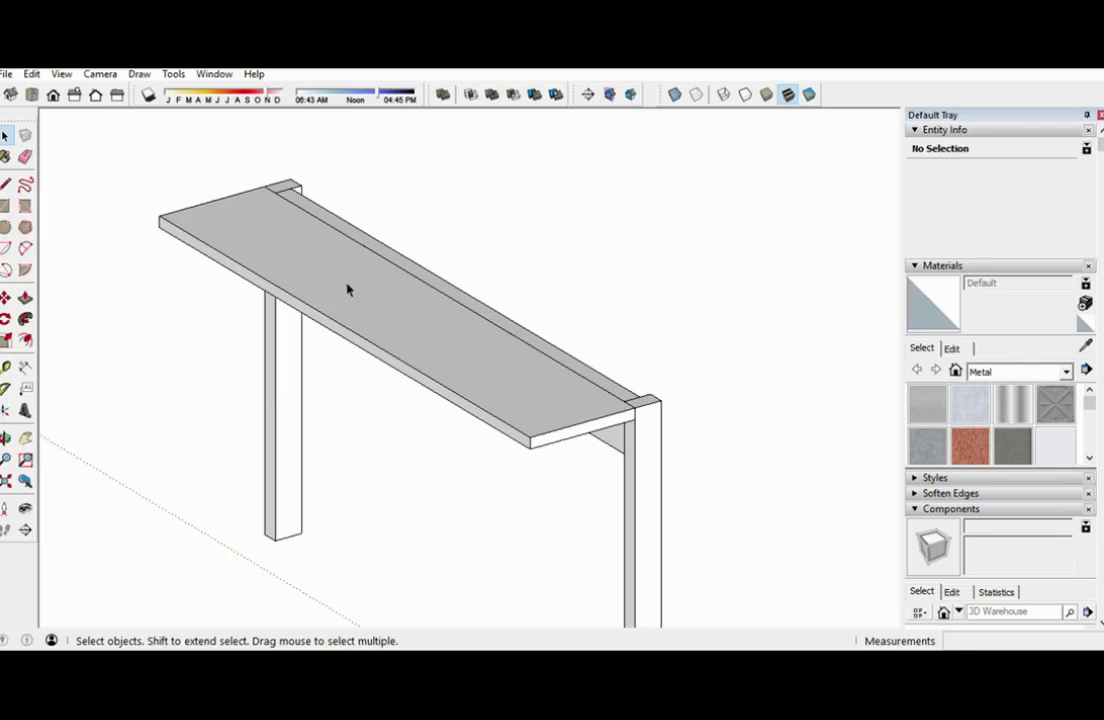
- Show the section plane and activate its section cut to inspect the two columns cut below the slab
{"action": "left_click", "coordinate": [610, 96]}
{"action": "left_click_drag", "start_coordinate": [545, 440], "coordinate": [591, 212]}
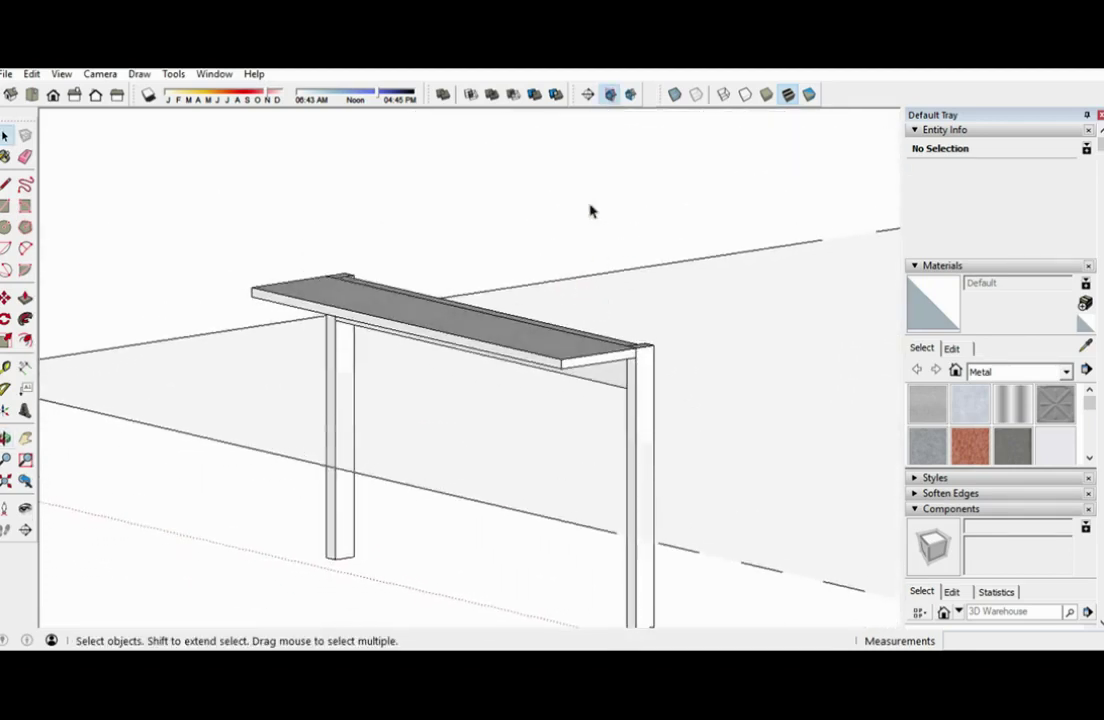
{"action": "left_click", "coordinate": [631, 94]}
{"action": "left_click_drag", "start_coordinate": [625, 120], "coordinate": [510, 514]}
{"action": "key", "text": "space"}
{"action": "scroll", "coordinate": [300, 460], "scroll_direction": "up", "scroll_amount": 5}
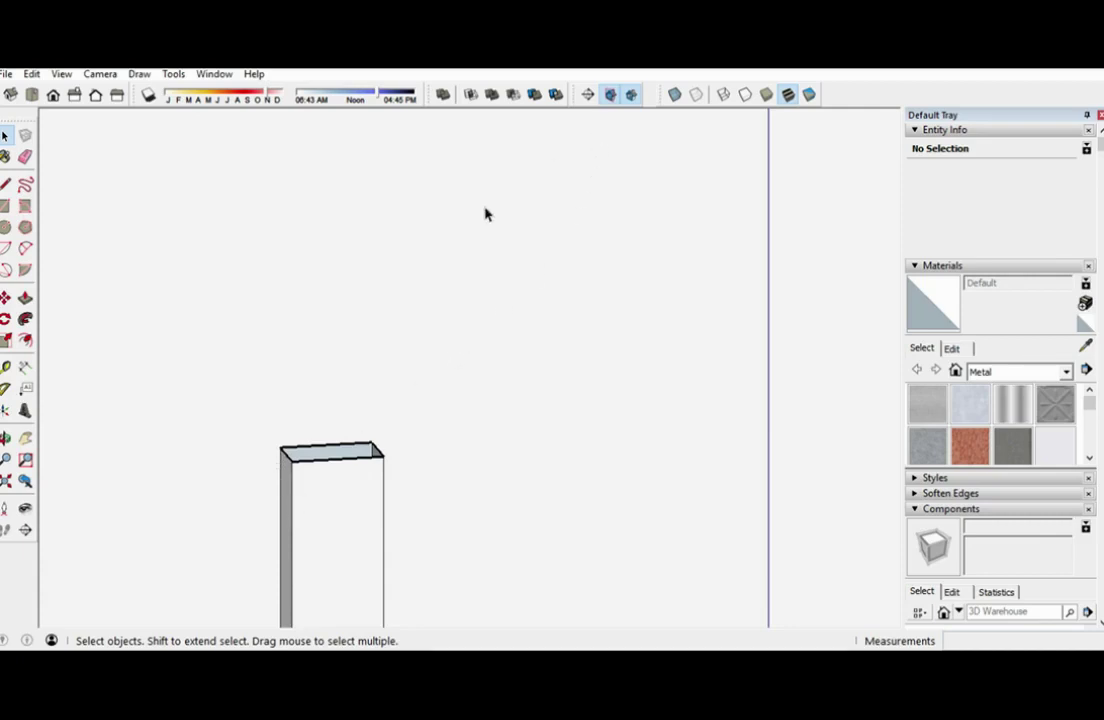
{"action": "key", "text": "o"}
{"action": "left_click_drag", "start_coordinate": [485, 212], "coordinate": [497, 277]}
{"action": "key", "text": "space"}
{"action": "scroll", "coordinate": [735, 465], "scroll_direction": "down", "scroll_amount": 5}
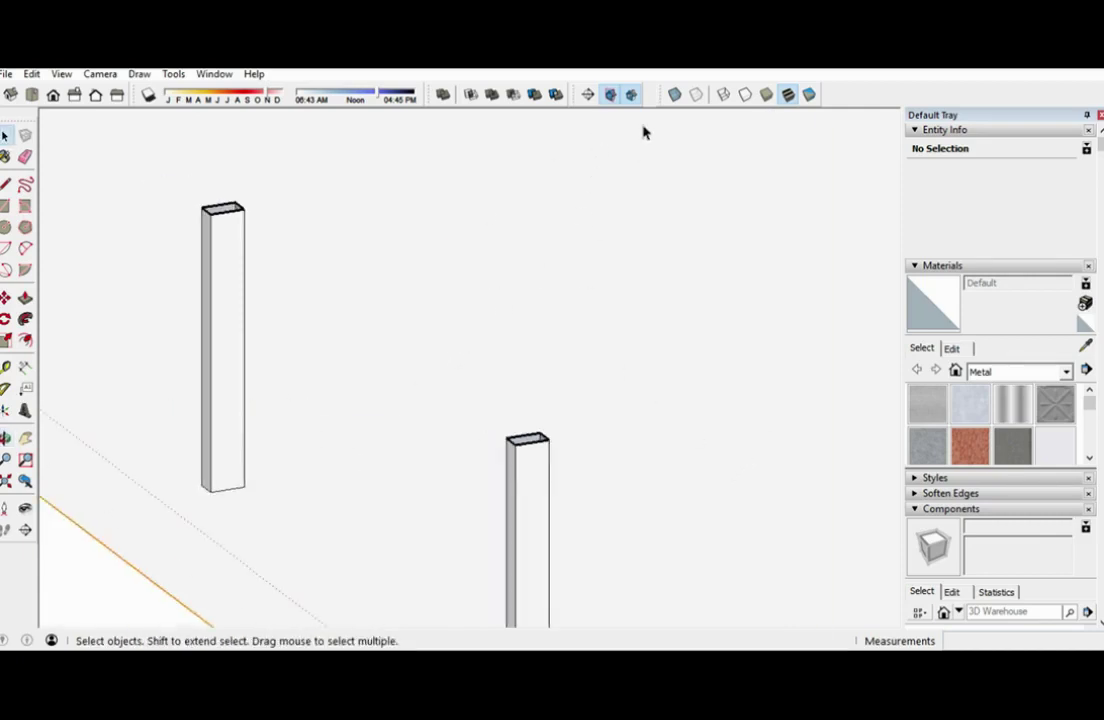
- Turn off the section cut and hide the section plane to view the whole slab structure
{"action": "left_click", "coordinate": [629, 95]}
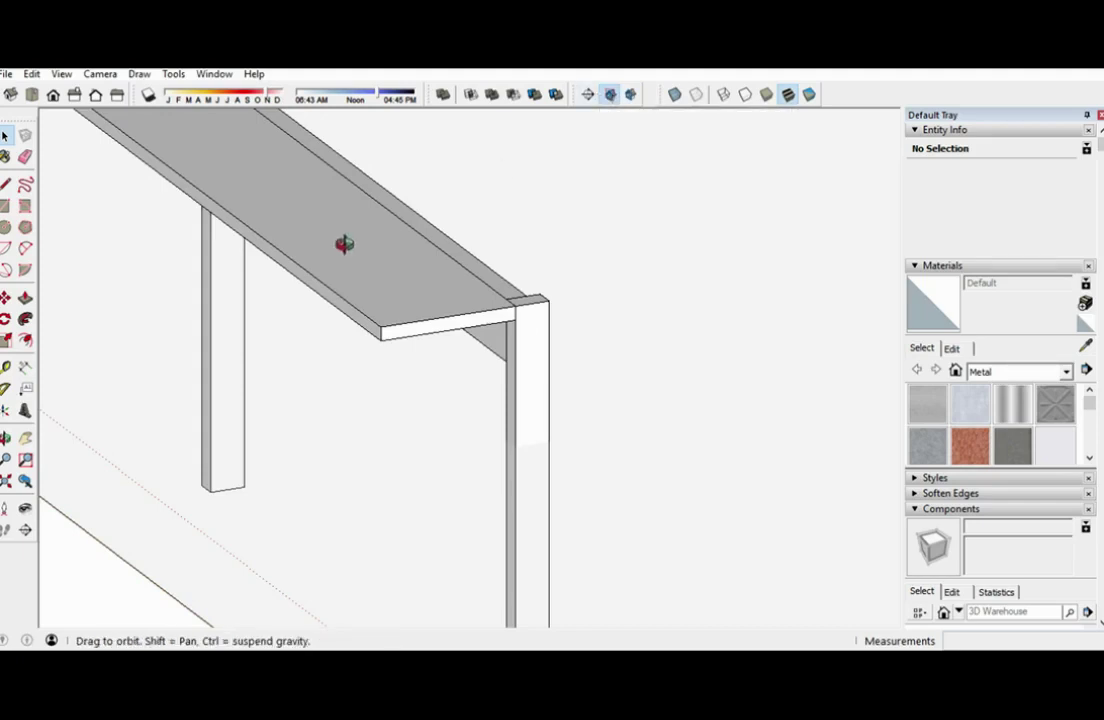
{"action": "left_click_drag", "start_coordinate": [345, 246], "coordinate": [378, 264]}
{"action": "left_click", "coordinate": [610, 95]}
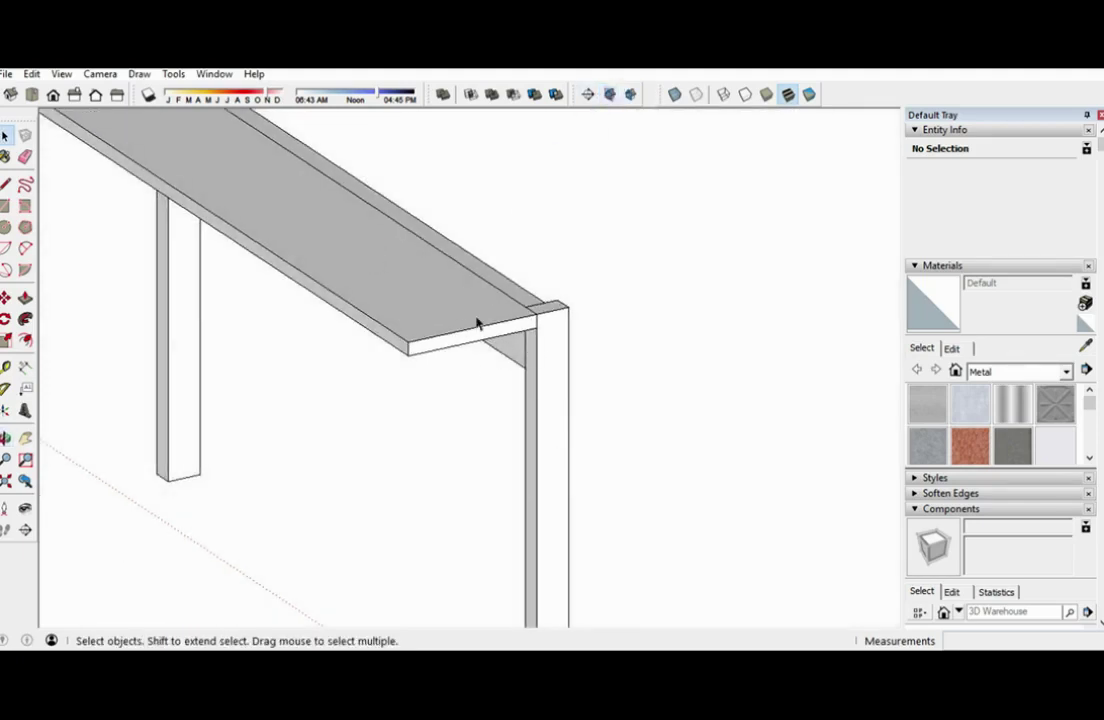
{"action": "left_click_drag", "start_coordinate": [490, 347], "coordinate": [643, 488]}
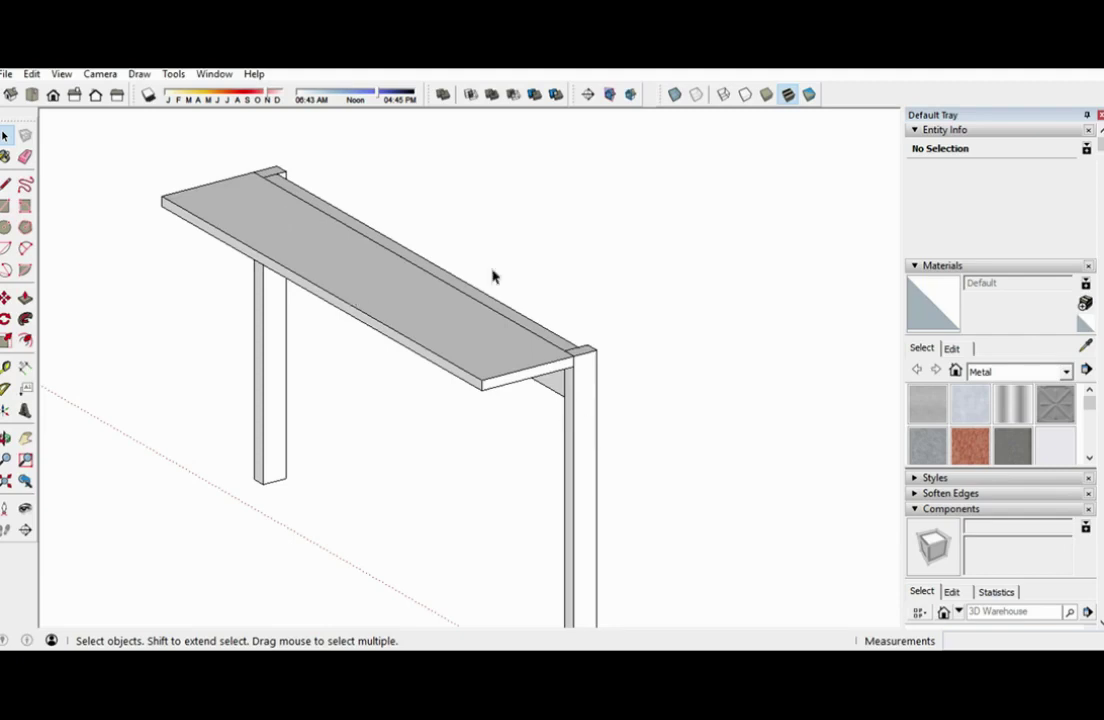
- Display the section plane and cut once more to view the sectioned columns, and return to the complete uncut model
{"action": "left_click", "coordinate": [610, 94]}
{"action": "left_click", "coordinate": [630, 94]}
{"action": "left_click_drag", "start_coordinate": [505, 360], "coordinate": [478, 262]}
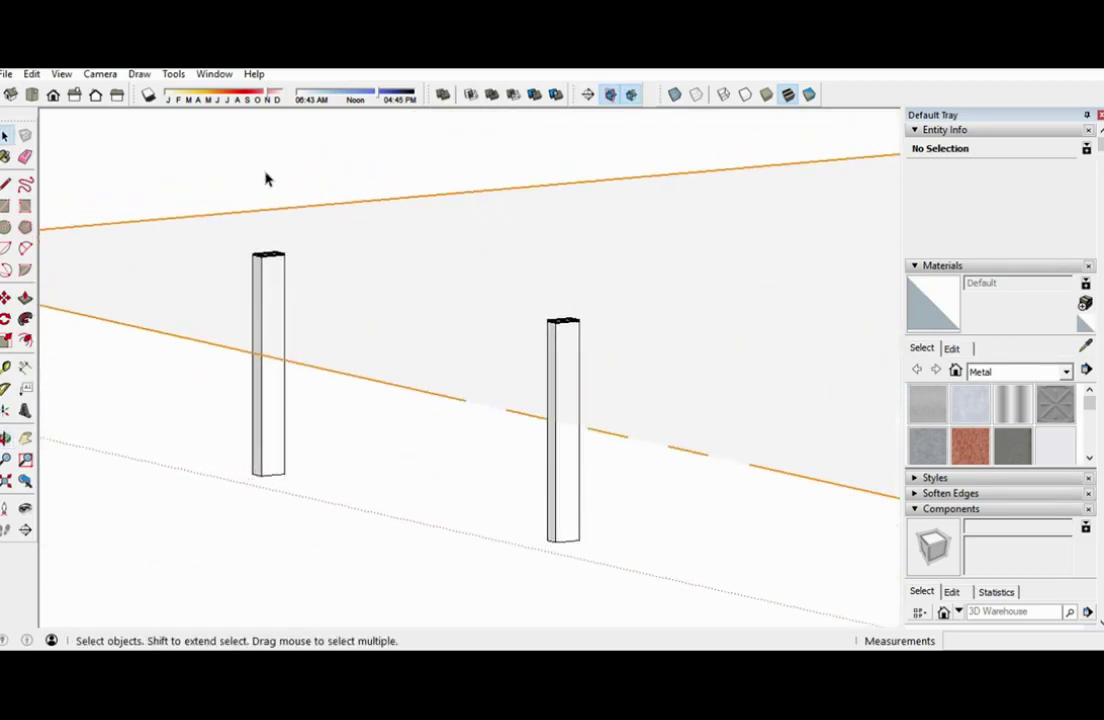
{"action": "left_click", "coordinate": [628, 96]}
{"action": "left_click", "coordinate": [610, 95]}
{"action": "key", "text": "o"}
{"action": "left_click_drag", "start_coordinate": [430, 235], "coordinate": [399, 291]}
{"action": "key", "text": "space"}
{"action": "scroll", "coordinate": [293, 291], "scroll_direction": "down", "scroll_amount": 2}
{"action": "scroll", "coordinate": [297, 235], "scroll_direction": "up", "scroll_amount": 2}
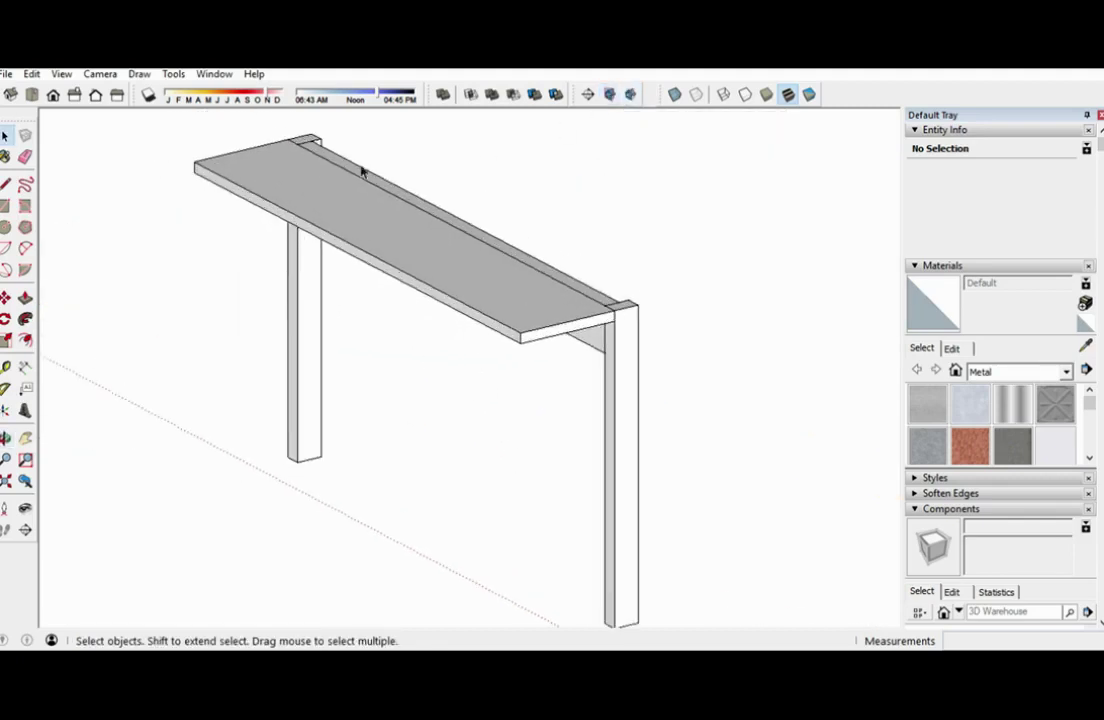
- Check the beam behind the slab and bring the edge beams around the slab's perimeter back into the model
{"action": "left_click", "coordinate": [466, 227]}
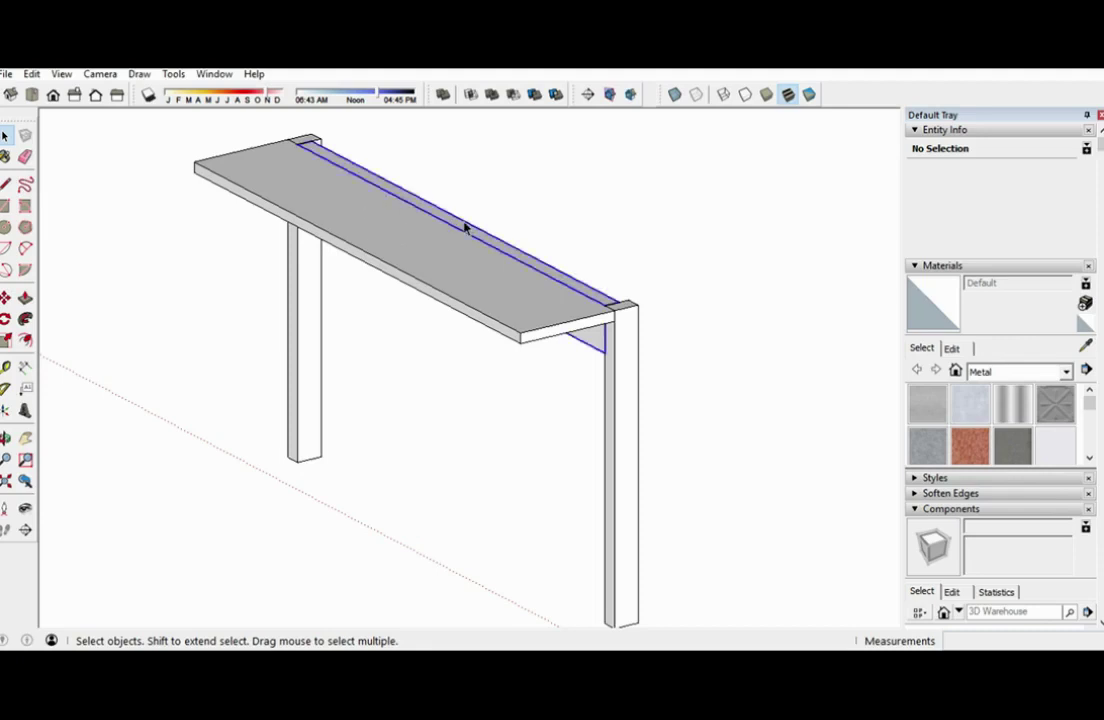
{"action": "left_click", "coordinate": [727, 313]}
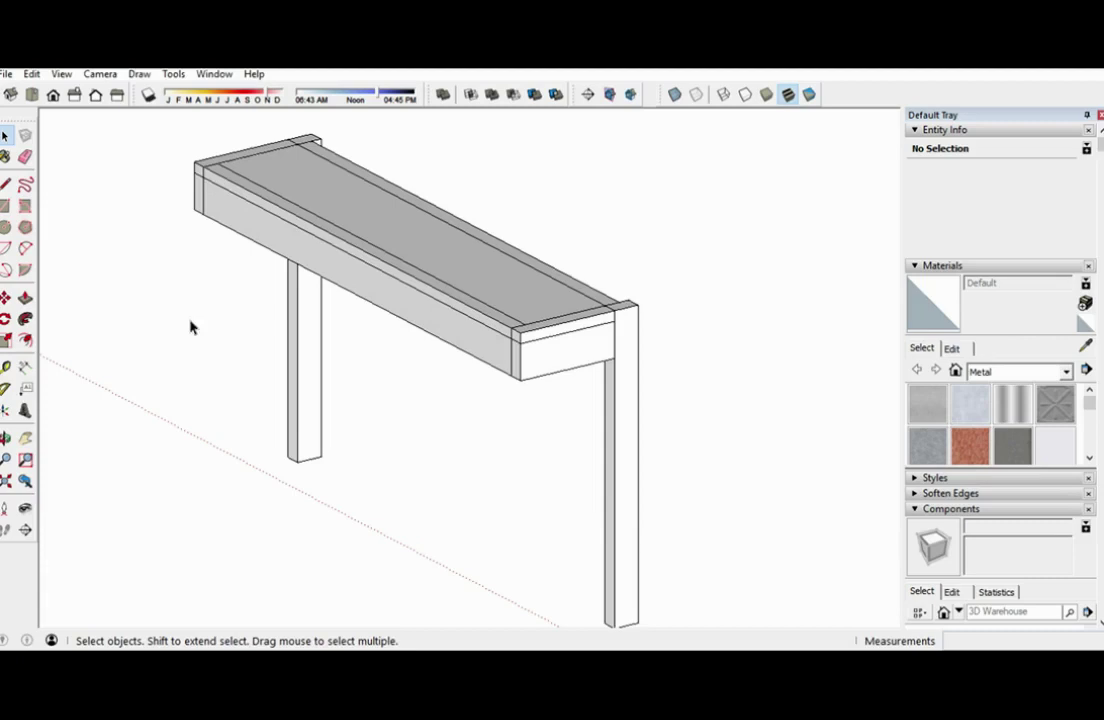
{"action": "left_click_drag", "start_coordinate": [190, 325], "coordinate": [613, 310]}
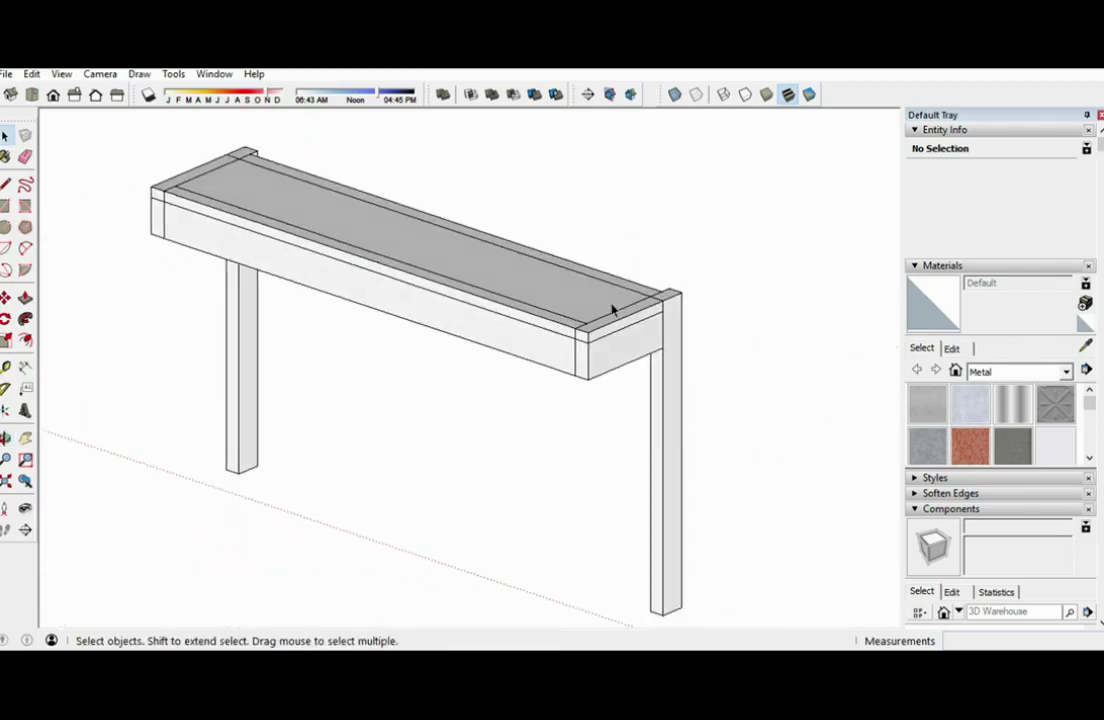
- Examine the slab and the edge beam group around it, including the front beam and the two side beams inside
{"action": "left_click", "coordinate": [399, 251]}
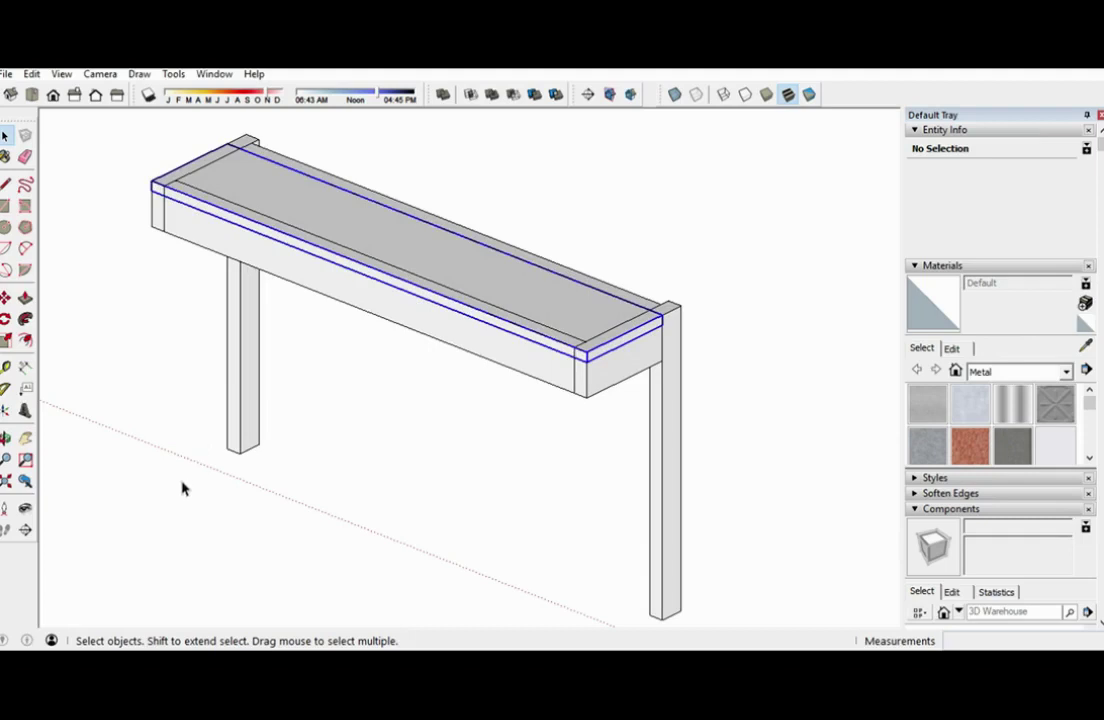
{"action": "left_click", "coordinate": [405, 457]}
{"action": "left_click", "coordinate": [461, 347]}
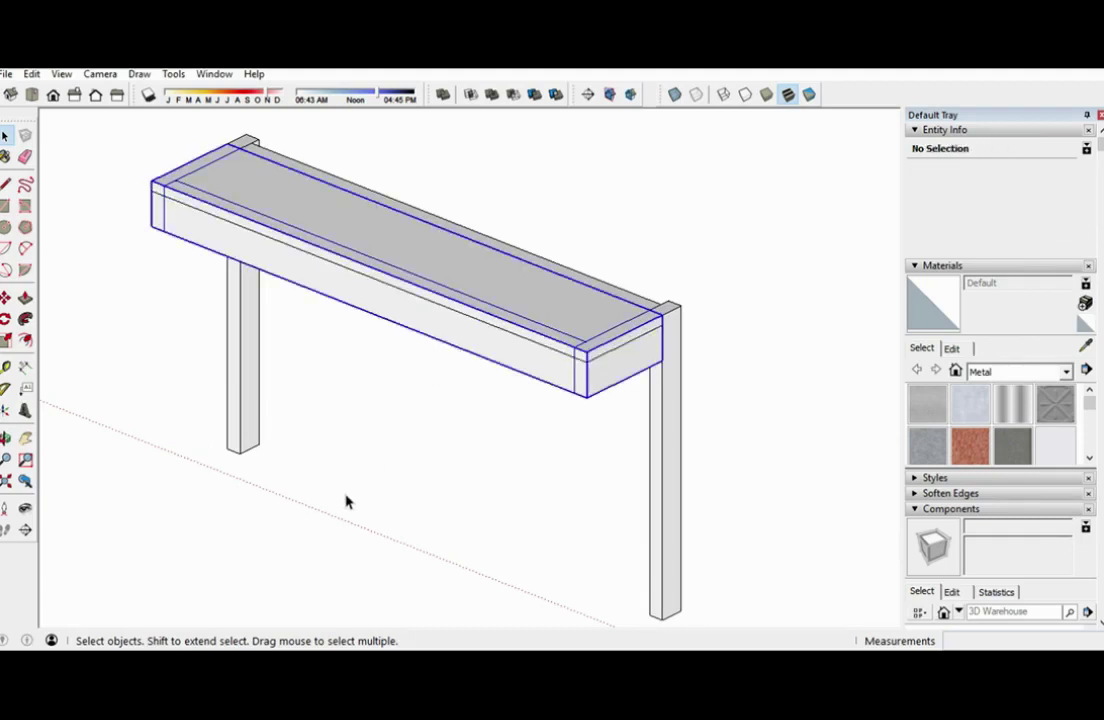
{"action": "left_click", "coordinate": [389, 342]}
{"action": "double_click", "coordinate": [404, 323]}
{"action": "left_click", "coordinate": [414, 328]}
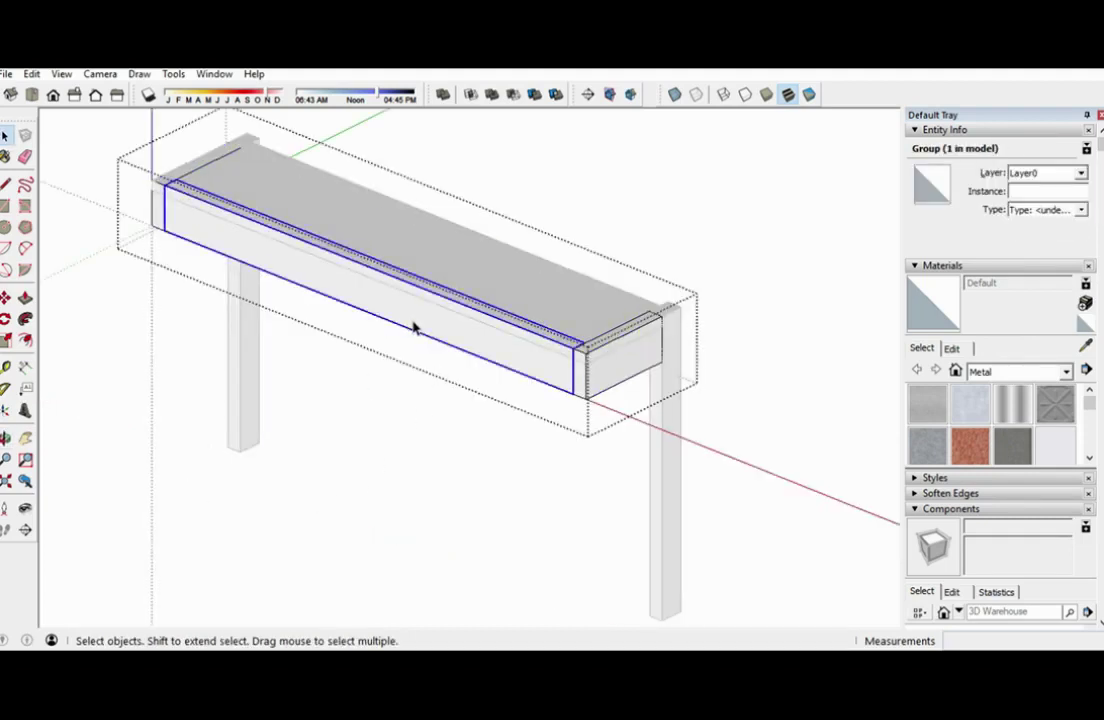
{"action": "left_click", "coordinate": [641, 371]}
{"action": "left_click", "coordinate": [156, 198], "text": "shift"}
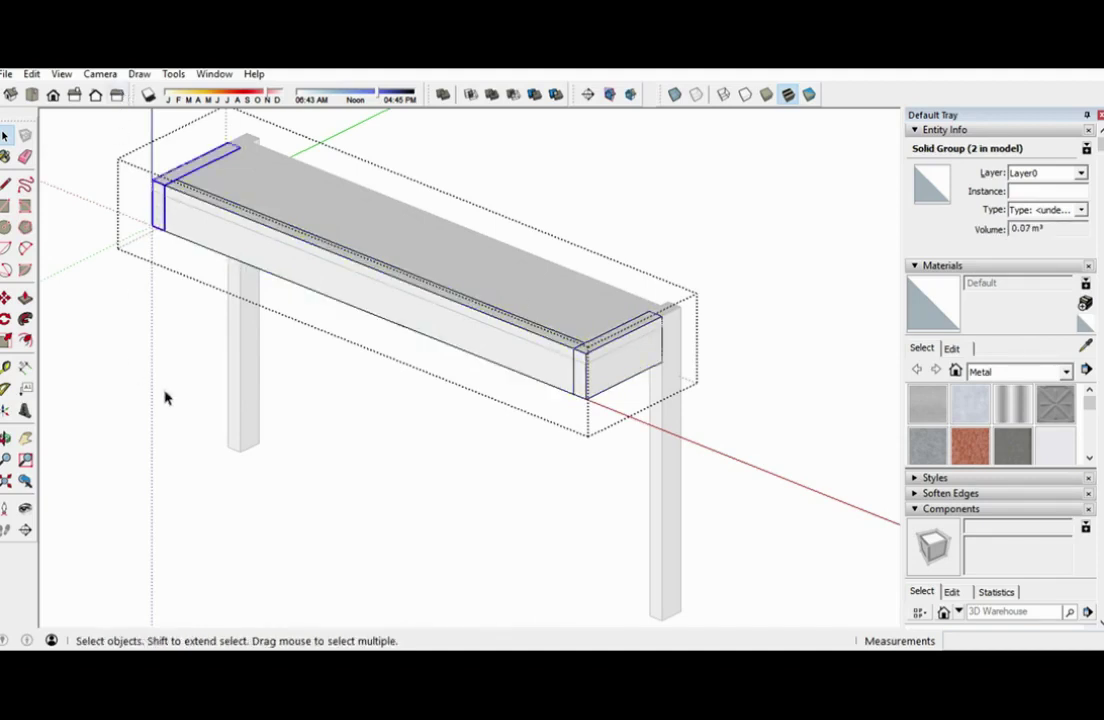
{"action": "left_click", "coordinate": [424, 485]}
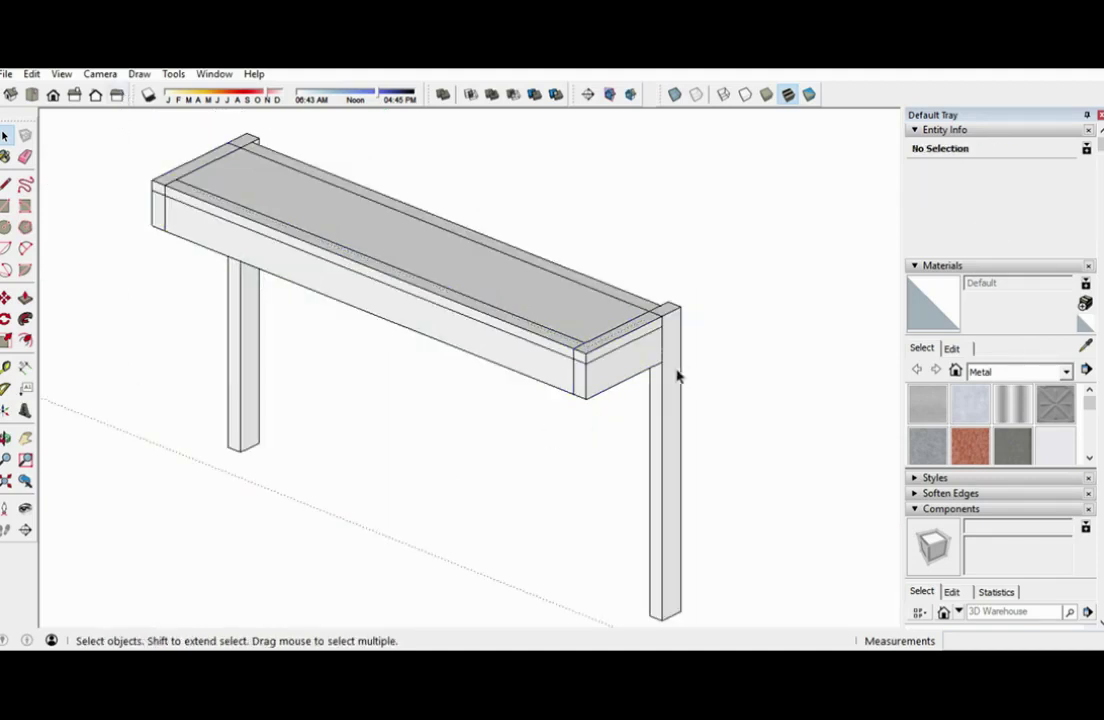
- Inspect the front column, the edge beam group and its front beam, and leave the group
{"action": "left_click", "coordinate": [664, 400]}
{"action": "left_click", "coordinate": [476, 503]}
{"action": "left_click", "coordinate": [371, 273]}
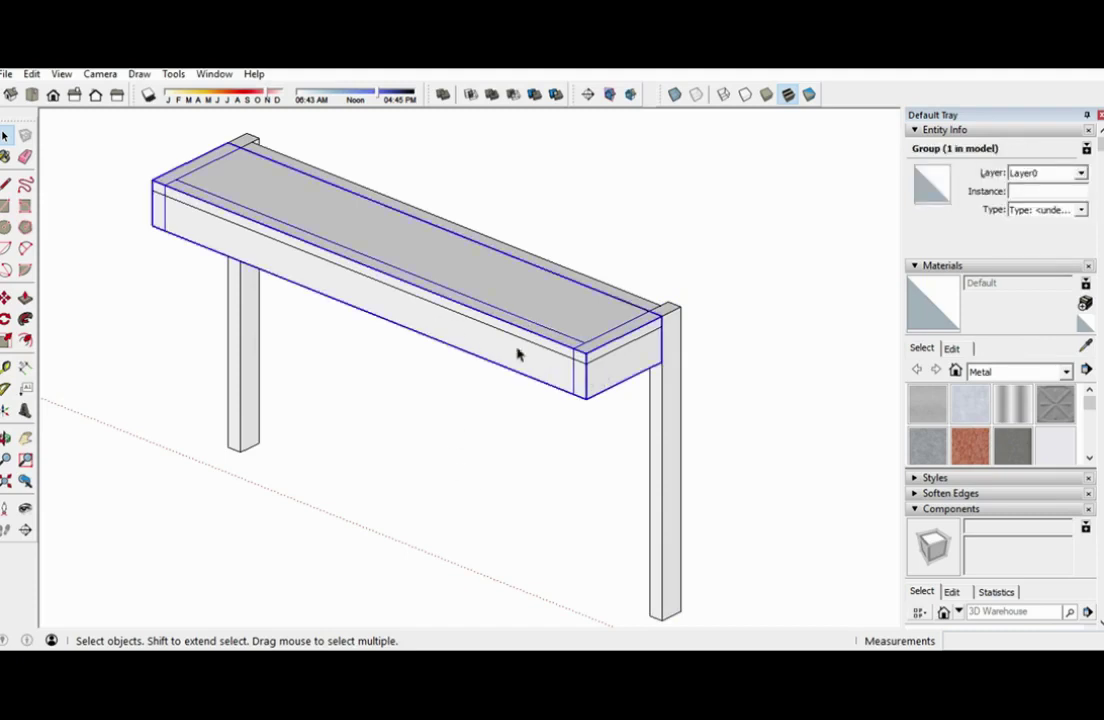
{"action": "double_click", "coordinate": [491, 362]}
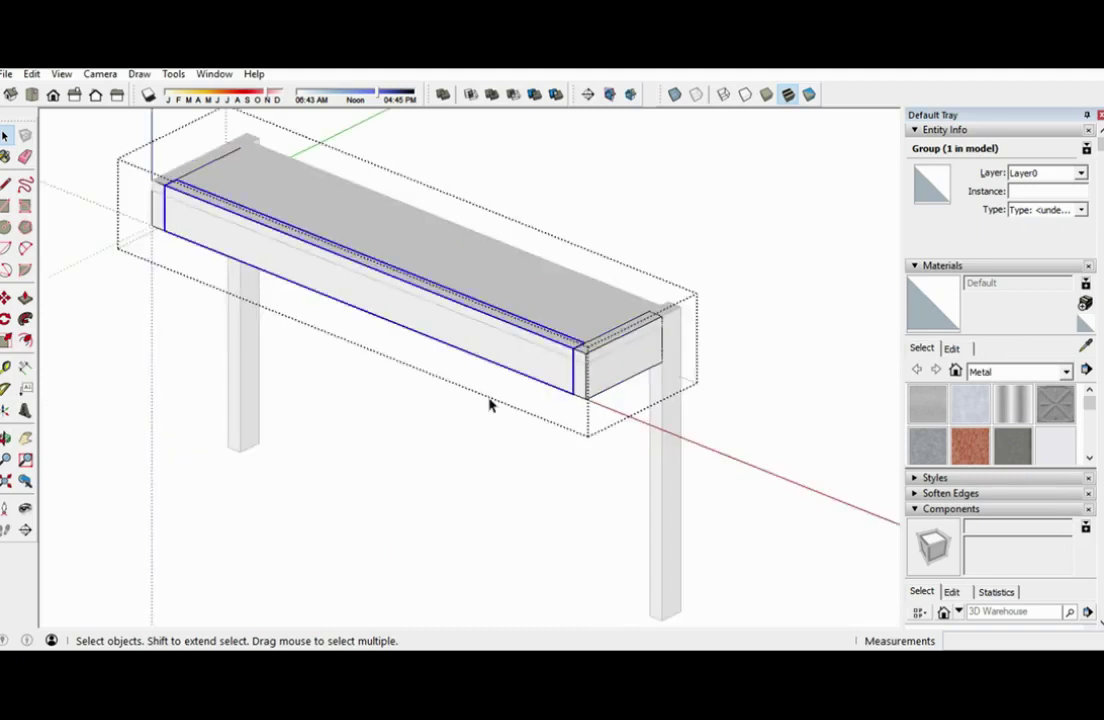
{"action": "left_click", "coordinate": [488, 402]}
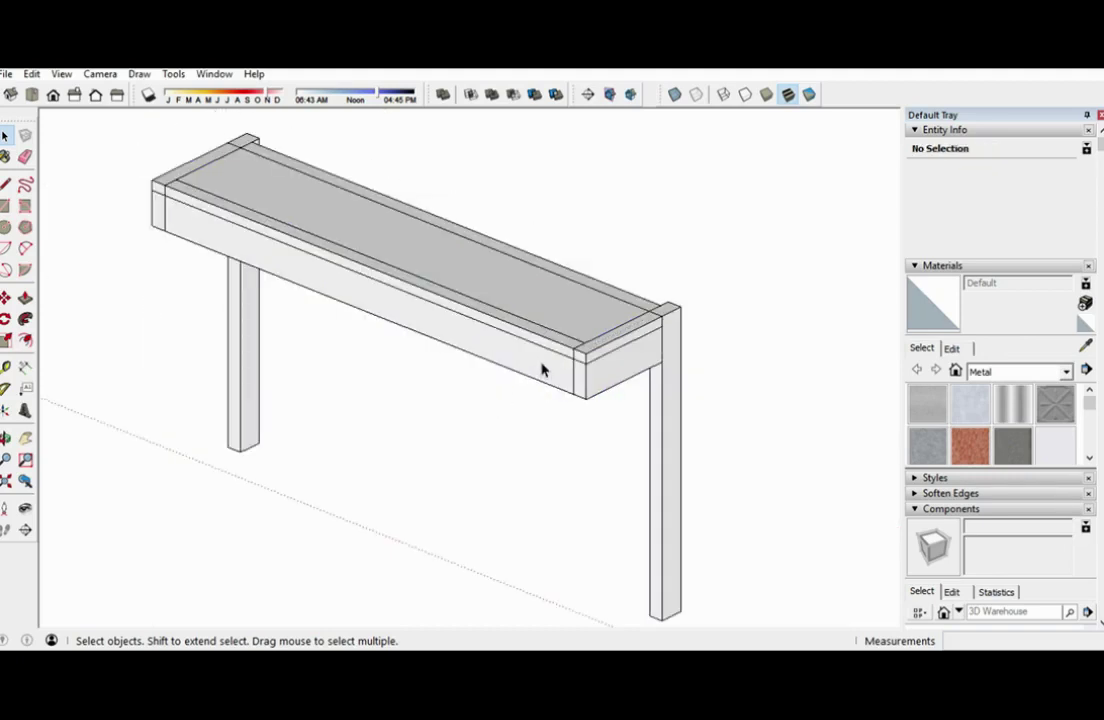
{"action": "mouse_move", "coordinate": [540, 320]}
{"action": "left_mouse_down"}
{"action": "mouse_move", "coordinate": [530, 313]}
{"action": "mouse_move", "coordinate": [533, 332]}
{"action": "left_mouse_up"}
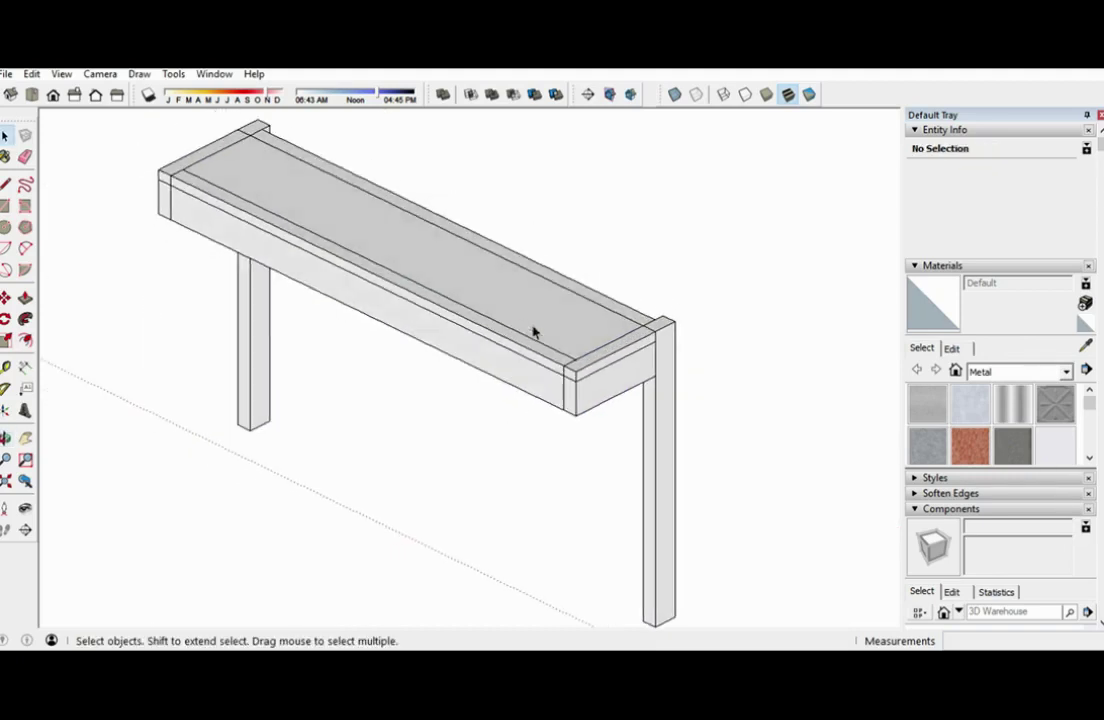
- Delete the edge beam group around the slab, leaving only the back beam supporting it
{"action": "left_click", "coordinate": [576, 289]}
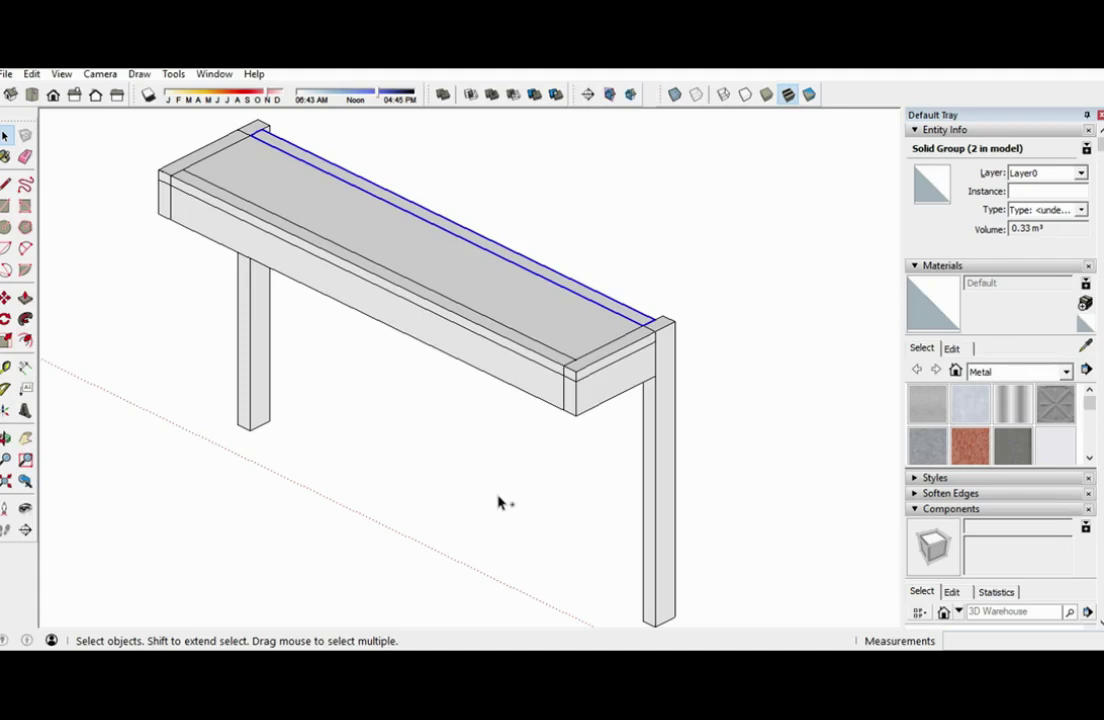
{"action": "left_click", "coordinate": [528, 488]}
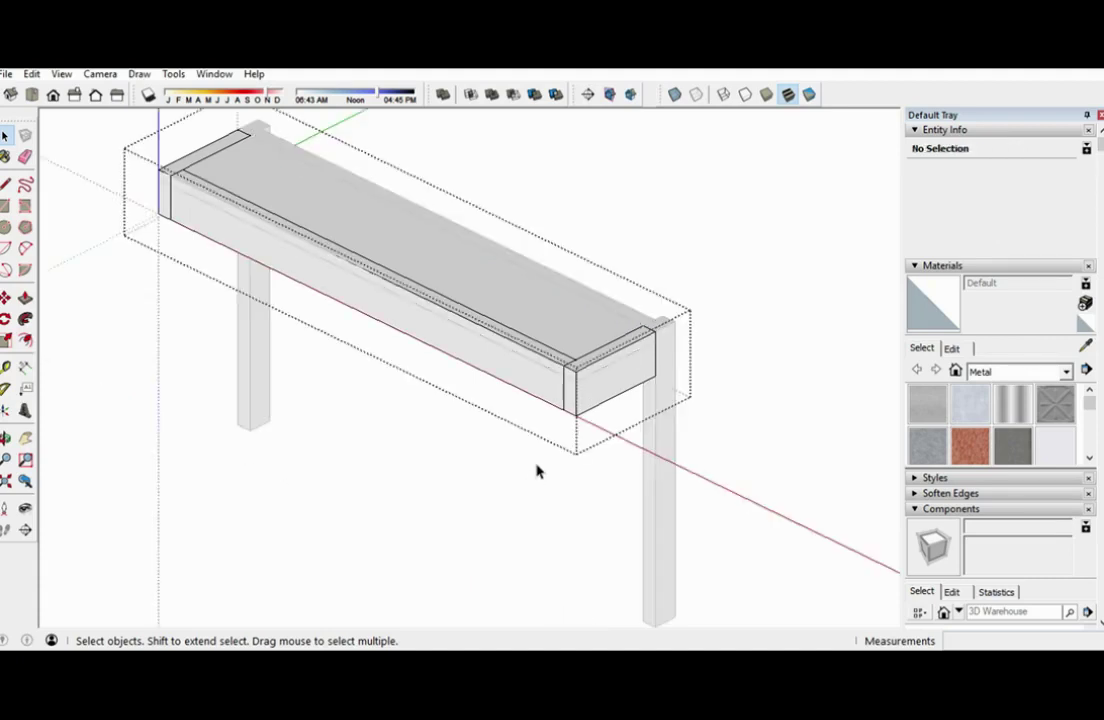
{"action": "left_click", "coordinate": [591, 384]}
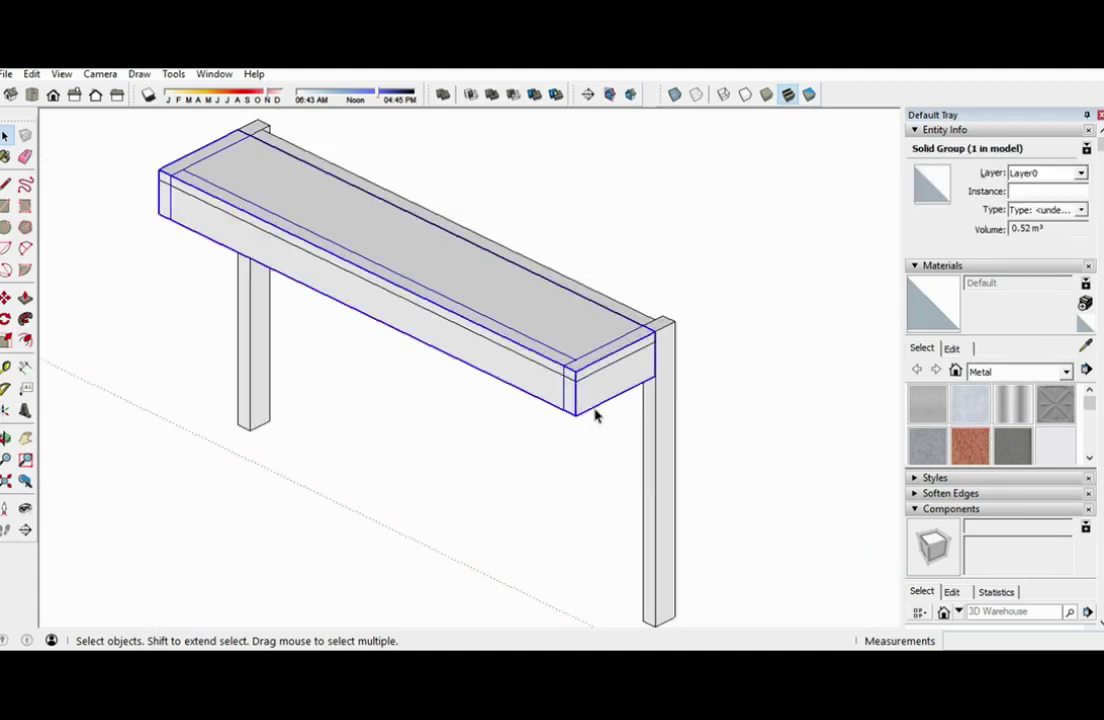
{"action": "key", "text": "Delete"}
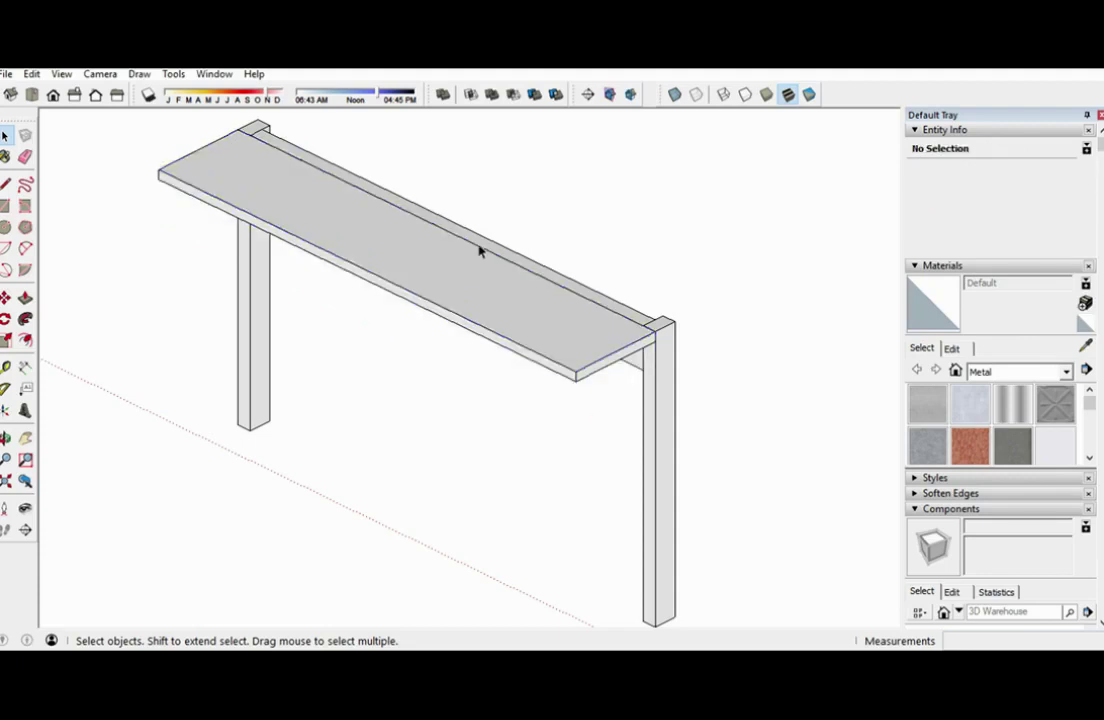
{"action": "key", "text": "ctrl+z"}
{"action": "key", "text": "ctrl+y"}
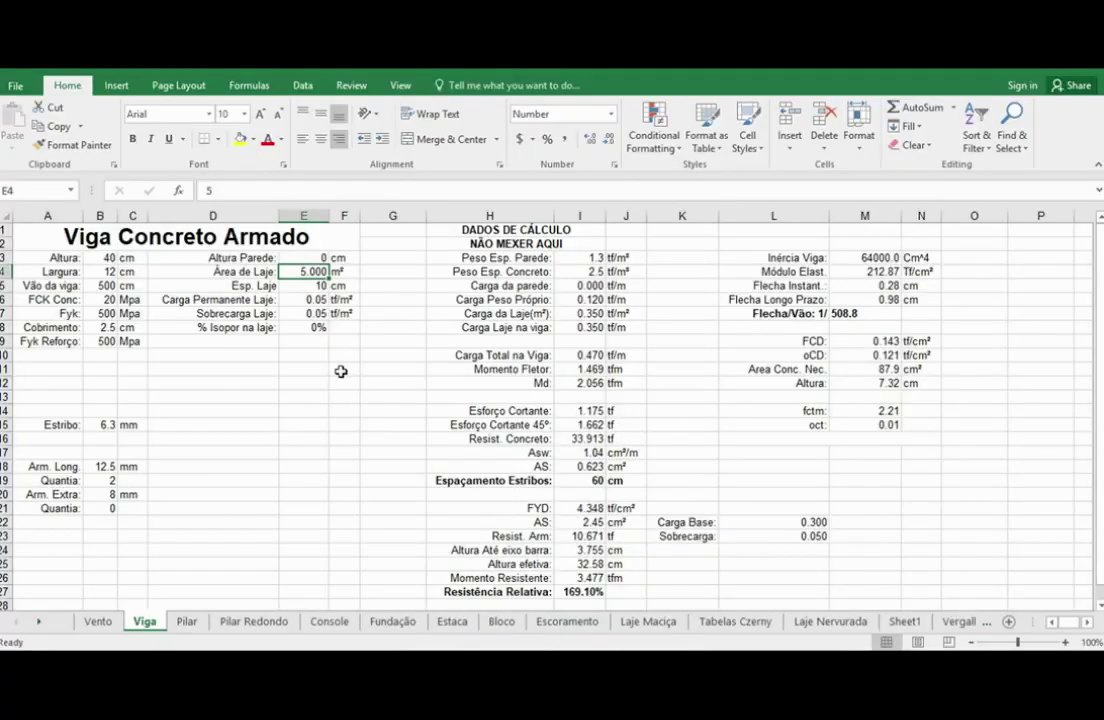
- Check the beam span and slab area inputs, and enter the label "Momento Torsor:" in D9 below the % Isopor na laje row
{"action": "left_click", "coordinate": [340, 371]}
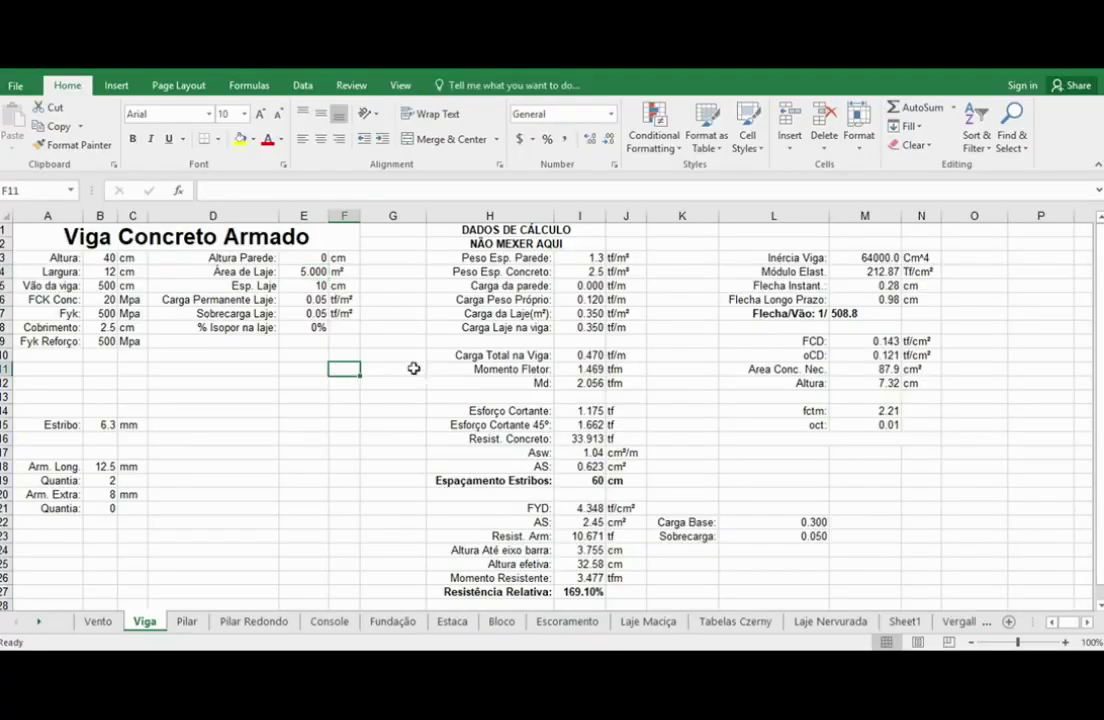
{"action": "left_click", "coordinate": [101, 285]}
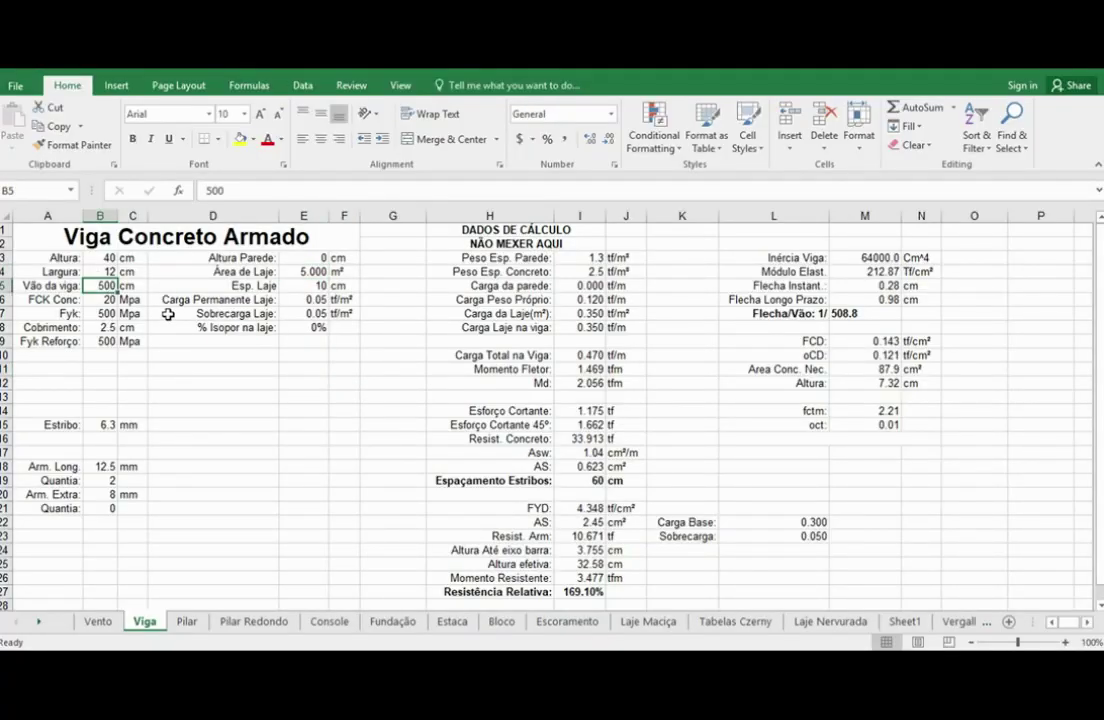
{"action": "left_click", "coordinate": [310, 272]}
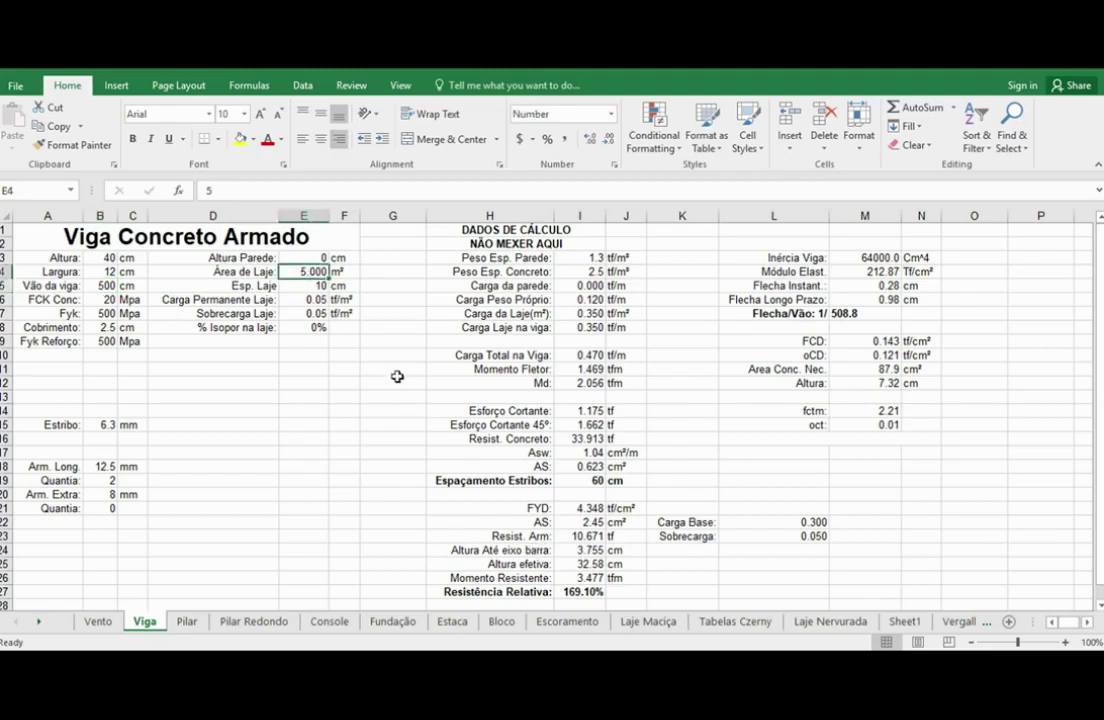
{"action": "left_click", "coordinate": [232, 344]}
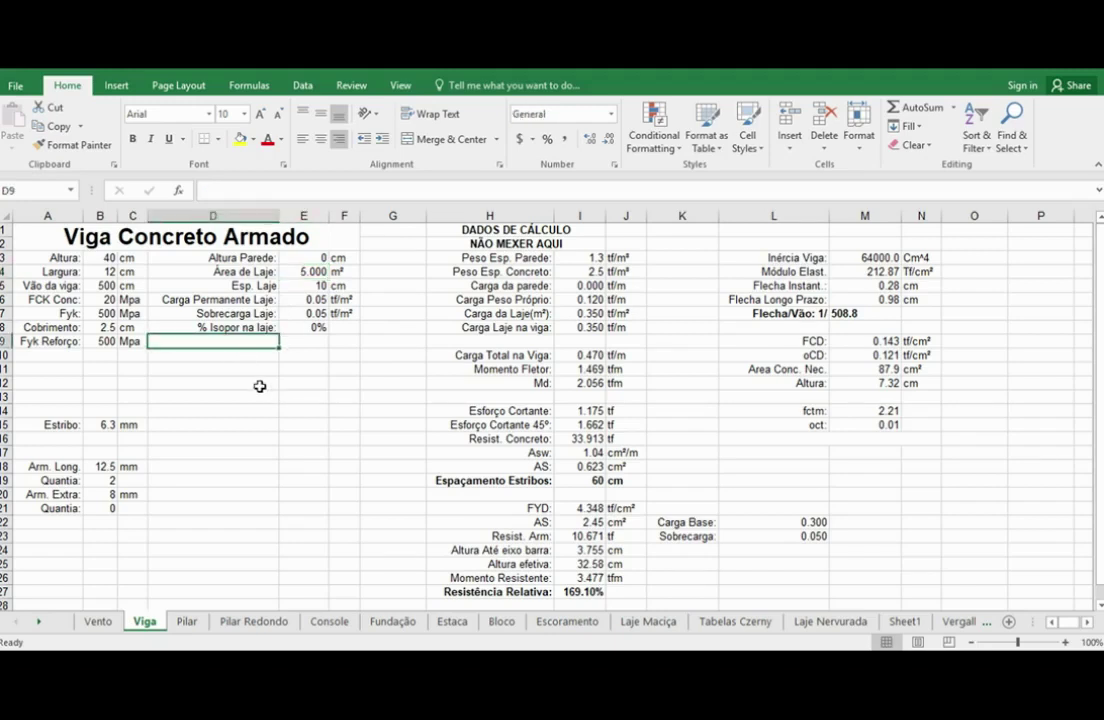
{"action": "type", "text": "Mome"}
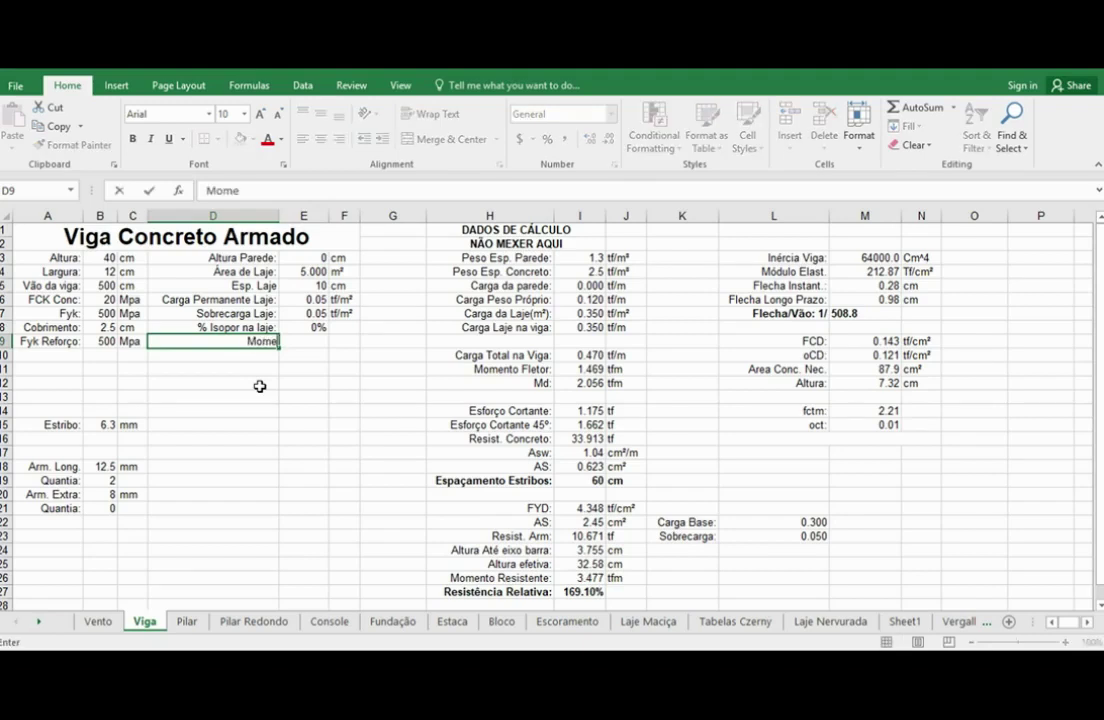
{"action": "type", "text": "nto Torsor:"}
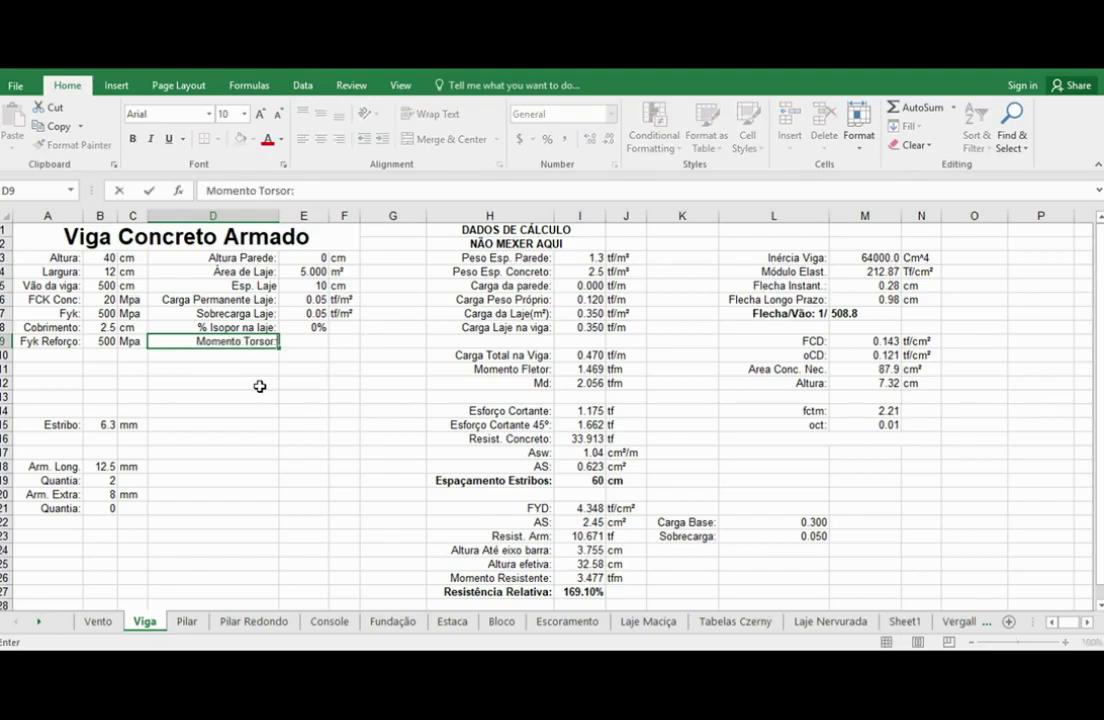
- Calculate the torsion moment in E9 with the formula =I8*B5/100/2*0.50, based on the slab load on the beam and its span
{"action": "key", "text": "Tab"}
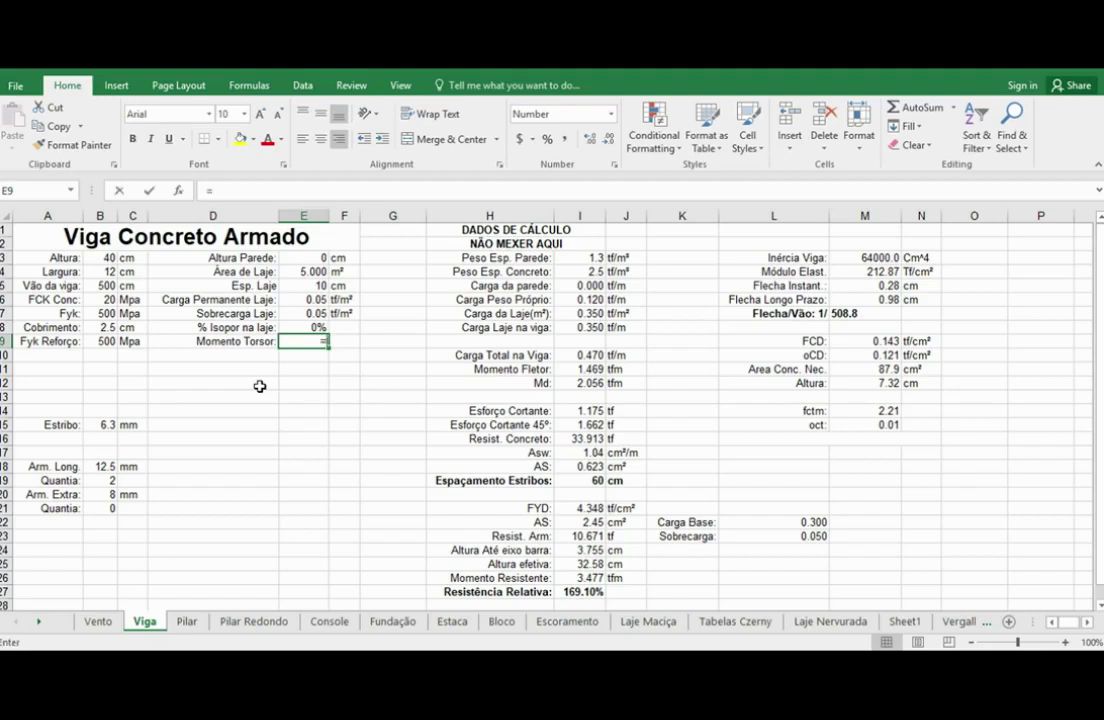
{"action": "type", "text": "="}
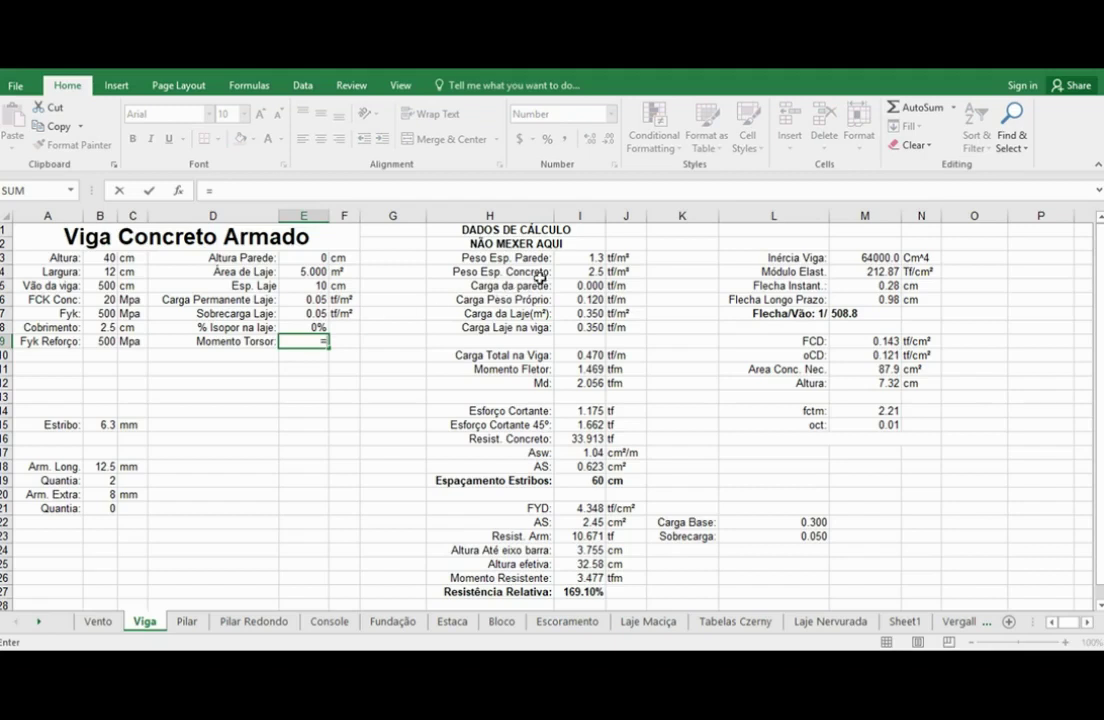
{"action": "left_click", "coordinate": [568, 327]}
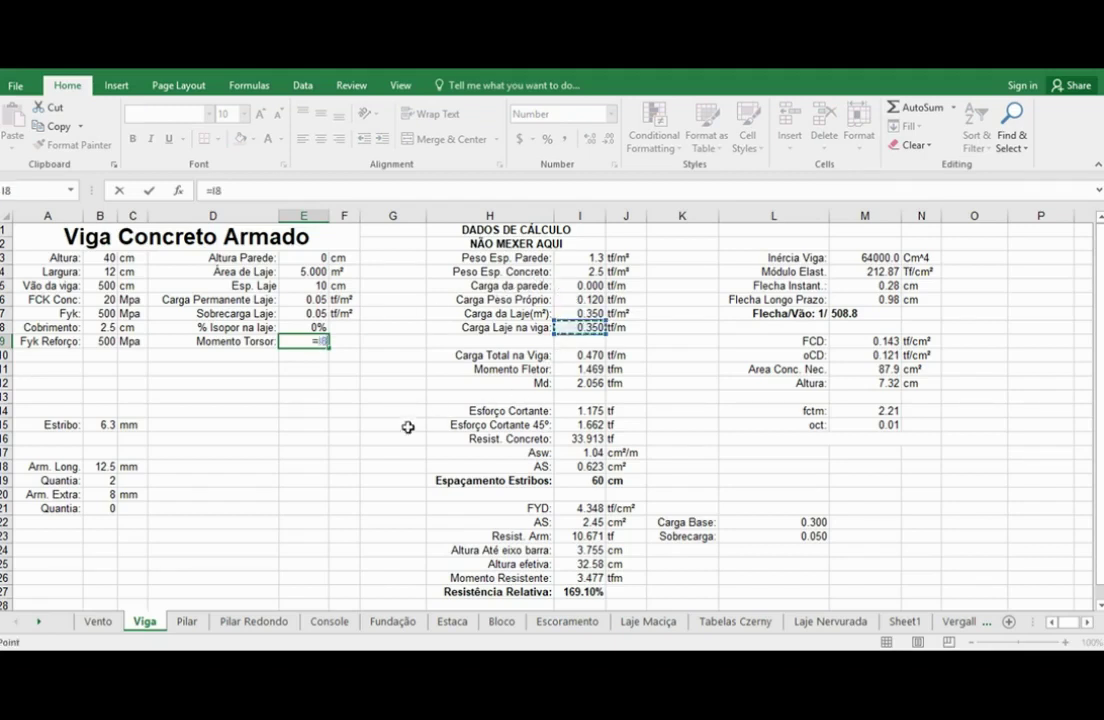
{"action": "type", "text": "*"}
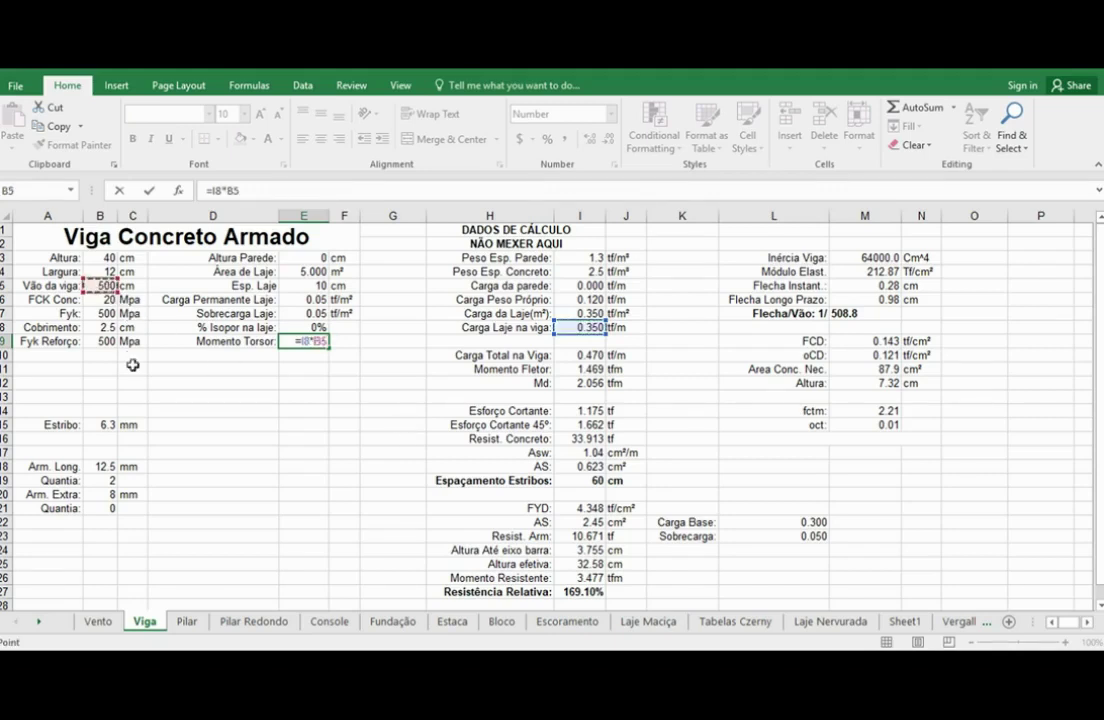
{"action": "type", "text": "/100"}
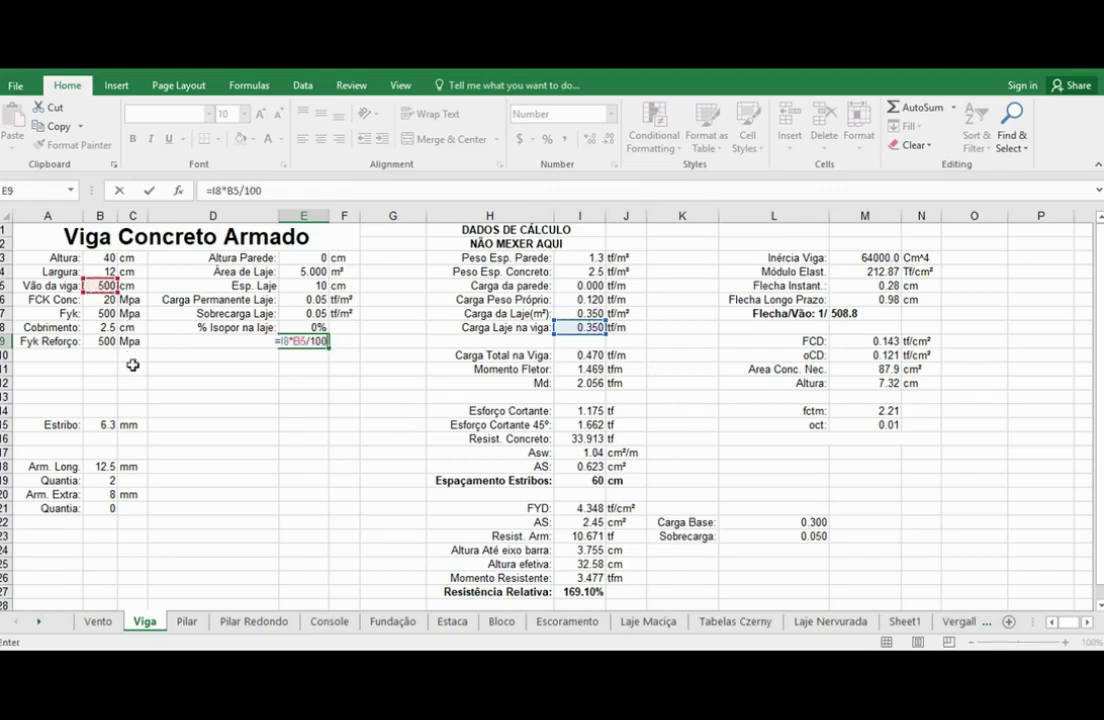
{"action": "type", "text": "/2"}
{"action": "type", "text": "*"}
{"action": "type", "text": "0.50"}
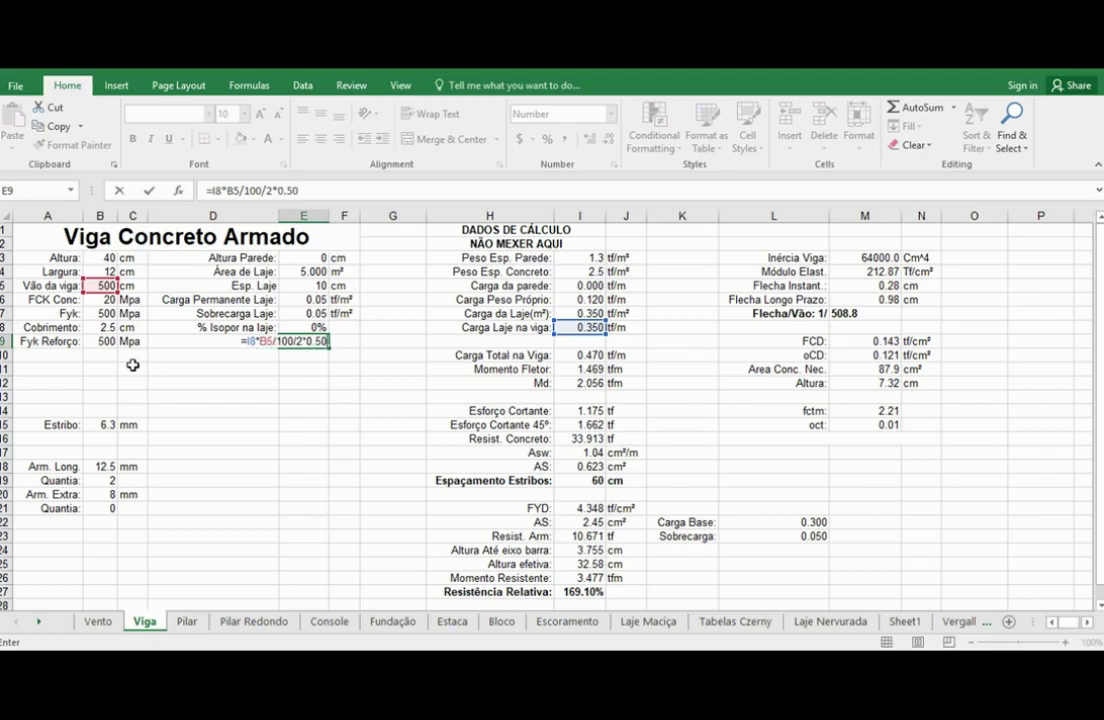
{"action": "key", "text": "Return"}
{"action": "key", "text": "Up"}
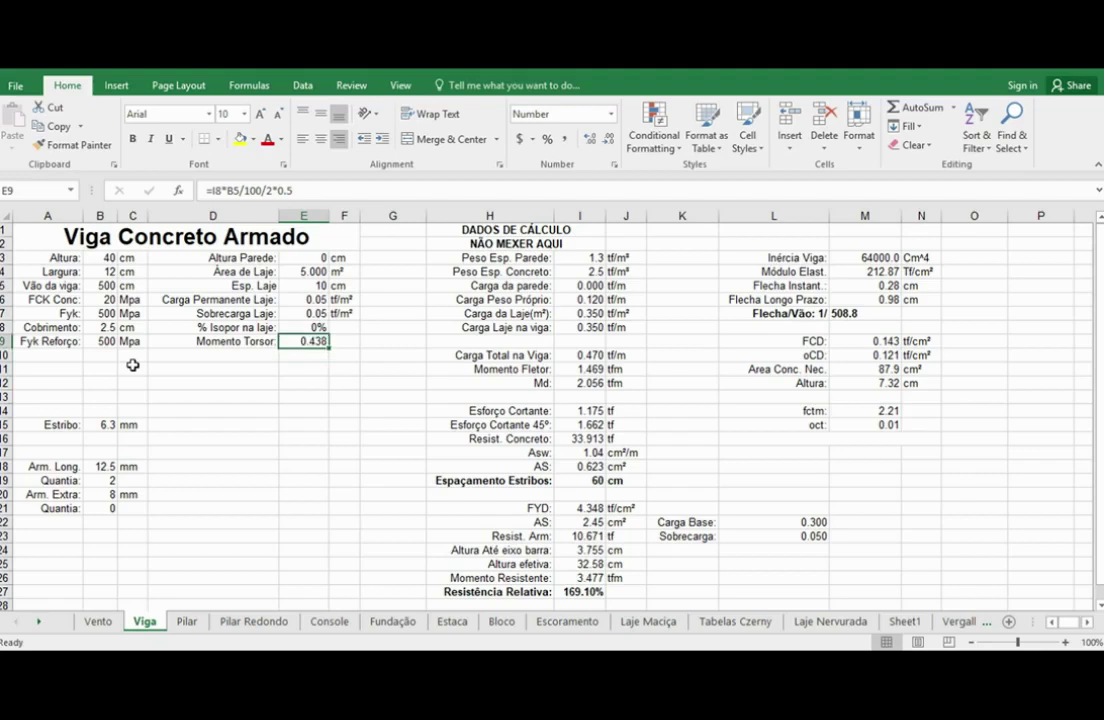
- Enter the unit "tfm" in F9 beside the torsion moment value
{"action": "left_click", "coordinate": [344, 341]}
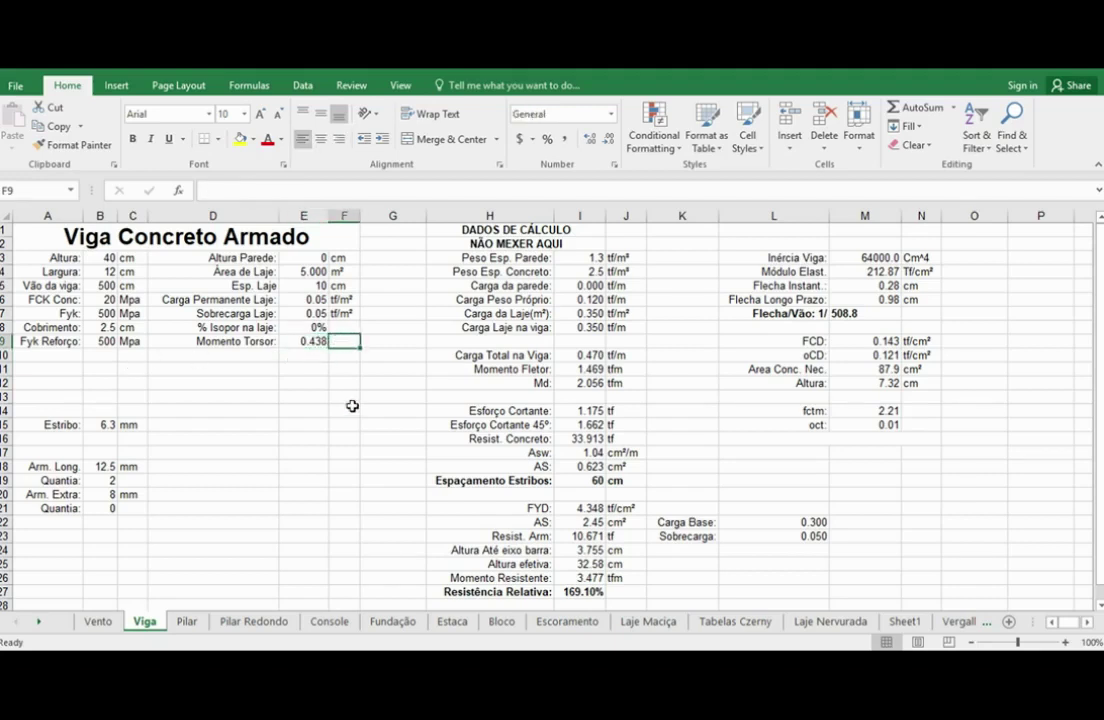
{"action": "type", "text": "t"}
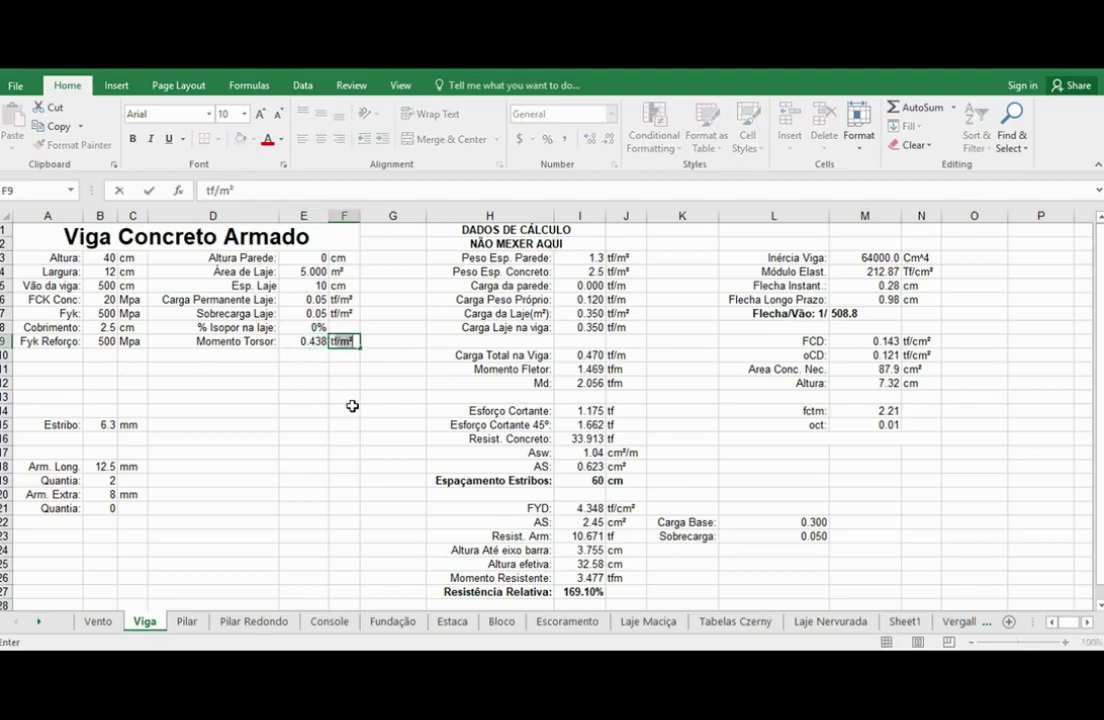
{"action": "type", "text": "fm"}
{"action": "key", "text": "Return"}
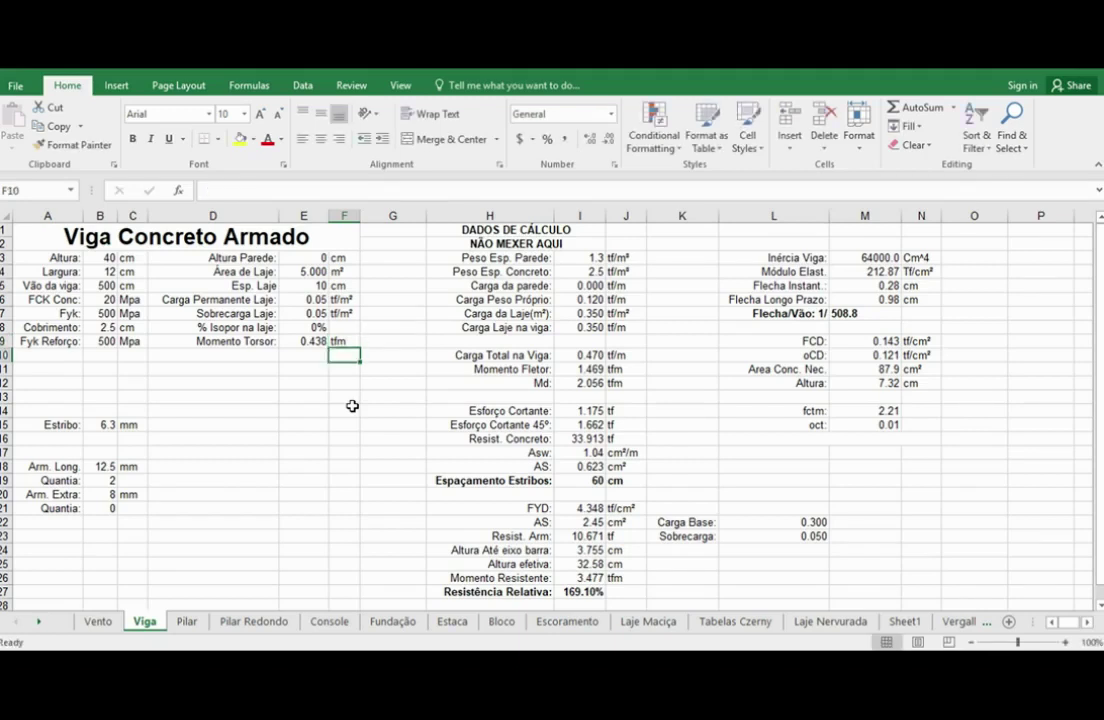
- Enter the heading "DADOS DE TORÇÃO" in L16, directly below the oct row
{"action": "left_click", "coordinate": [801, 436]}
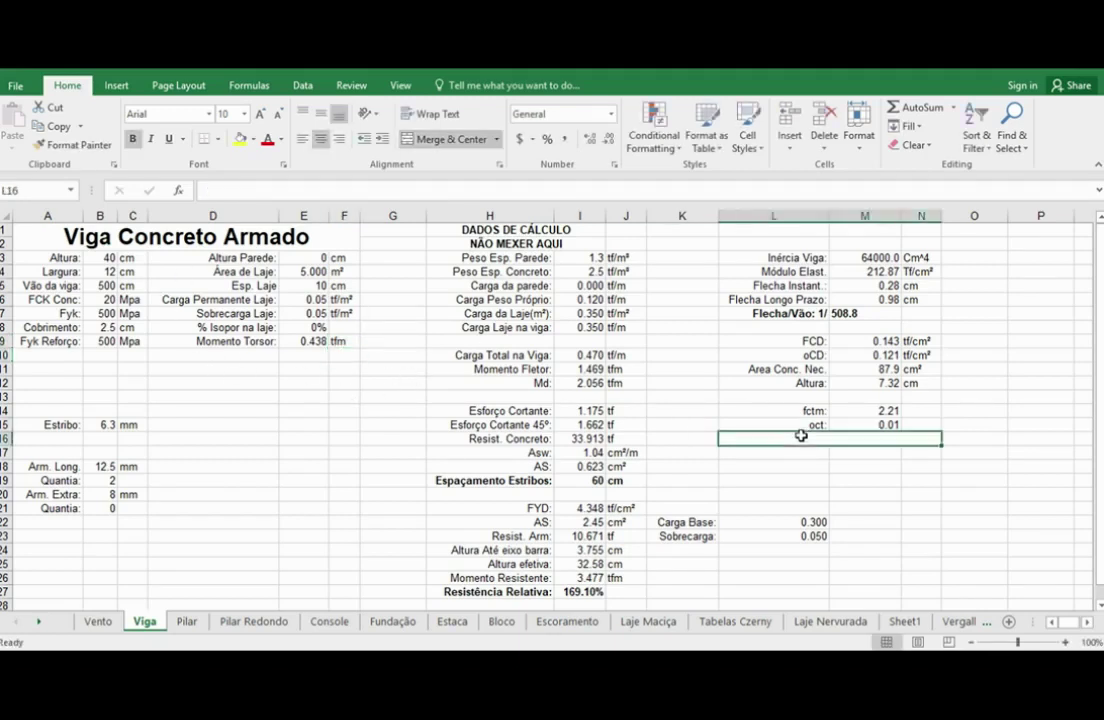
{"action": "key", "text": "Caps_Lock"}
{"action": "type", "text": "DADO"}
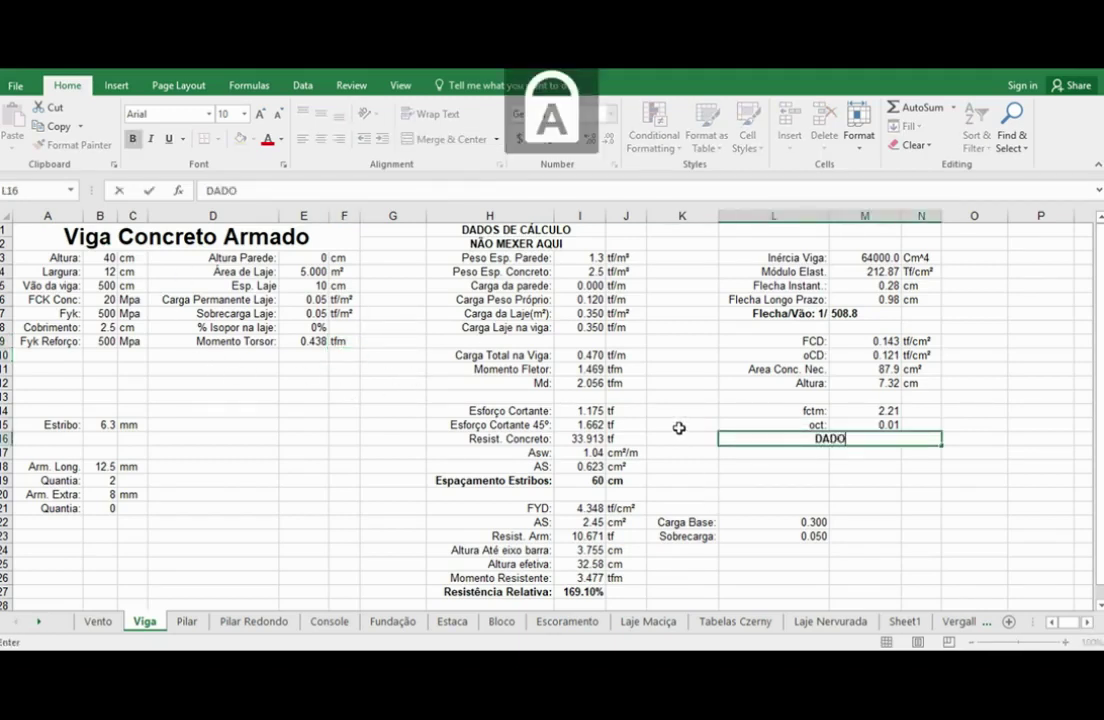
{"action": "type", "text": "S DE TORÇAP"}
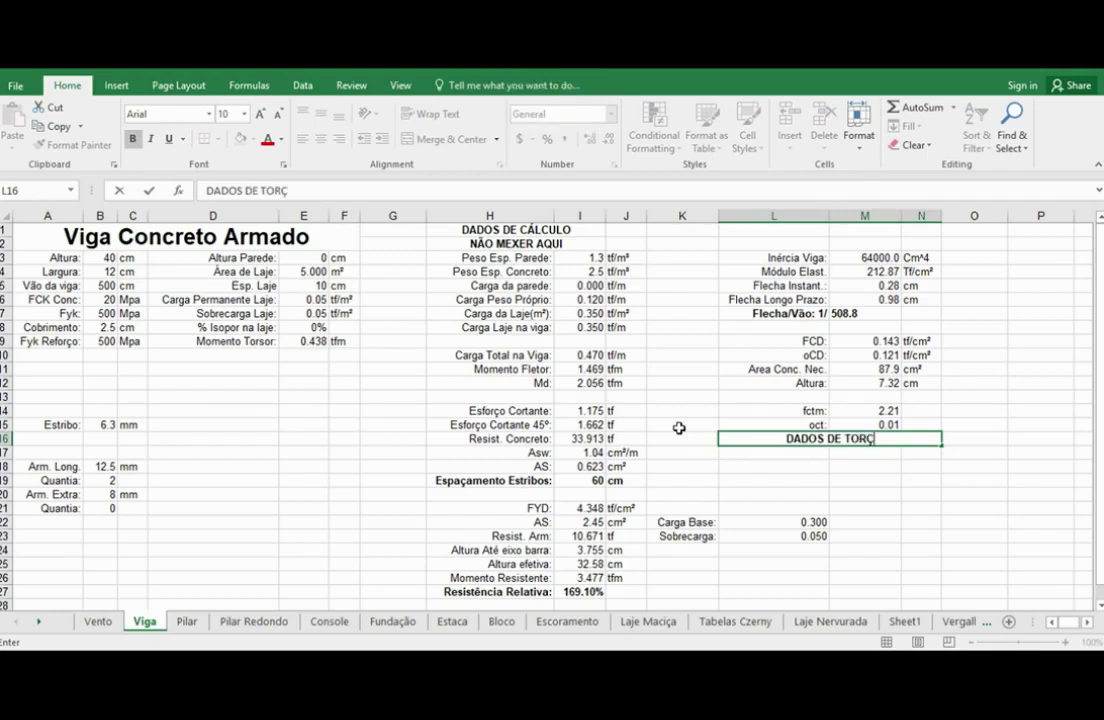
{"action": "key", "text": "BackSpace"}
{"action": "key", "text": "BackSpace"}
{"action": "type", "text": "AD"}
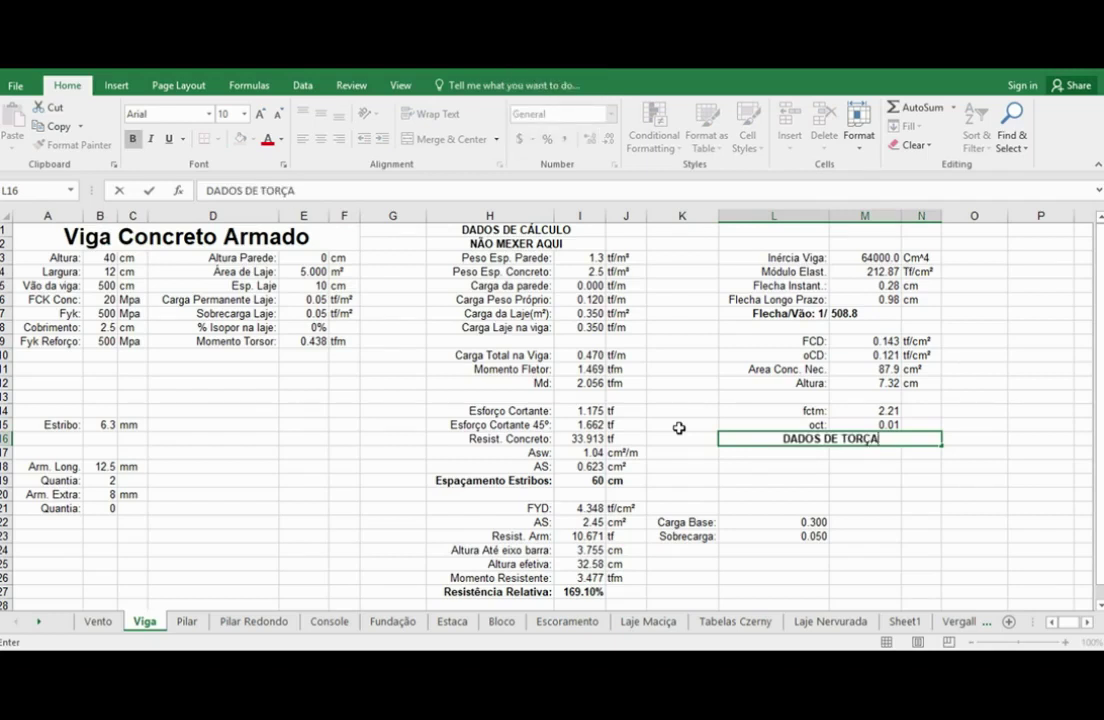
{"action": "type", "text": "O"}
{"action": "key", "text": "Return"}
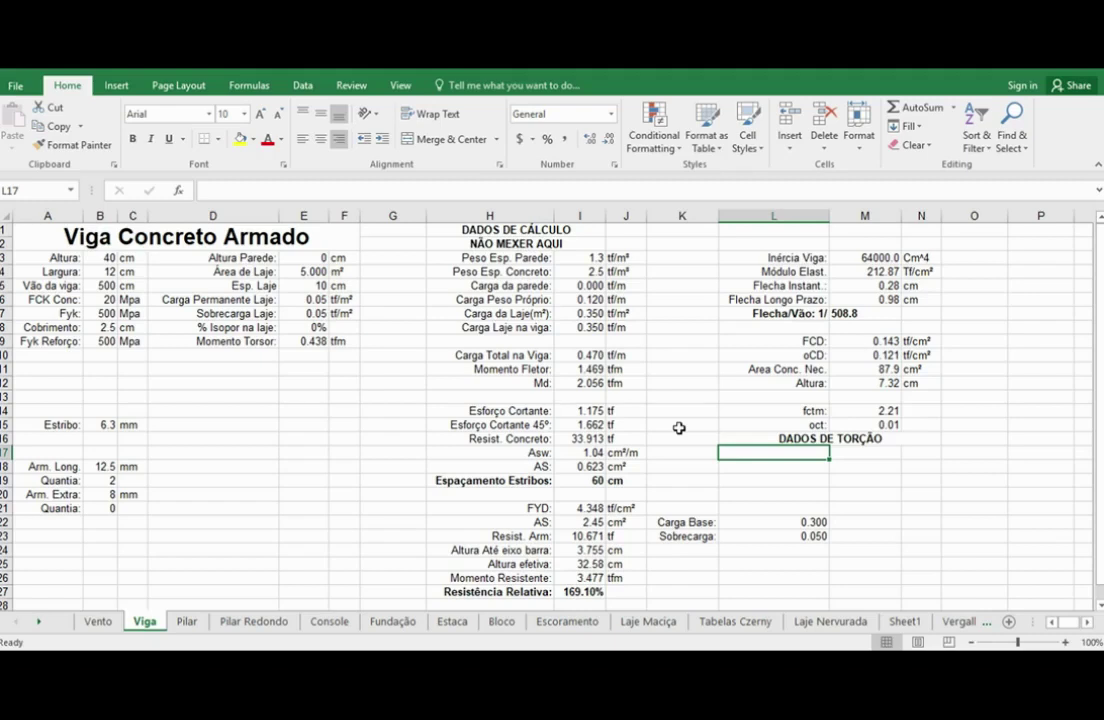
- Enter the label "Distância entre lados:" in L17 under the torsion heading
{"action": "type", "text": "d"}
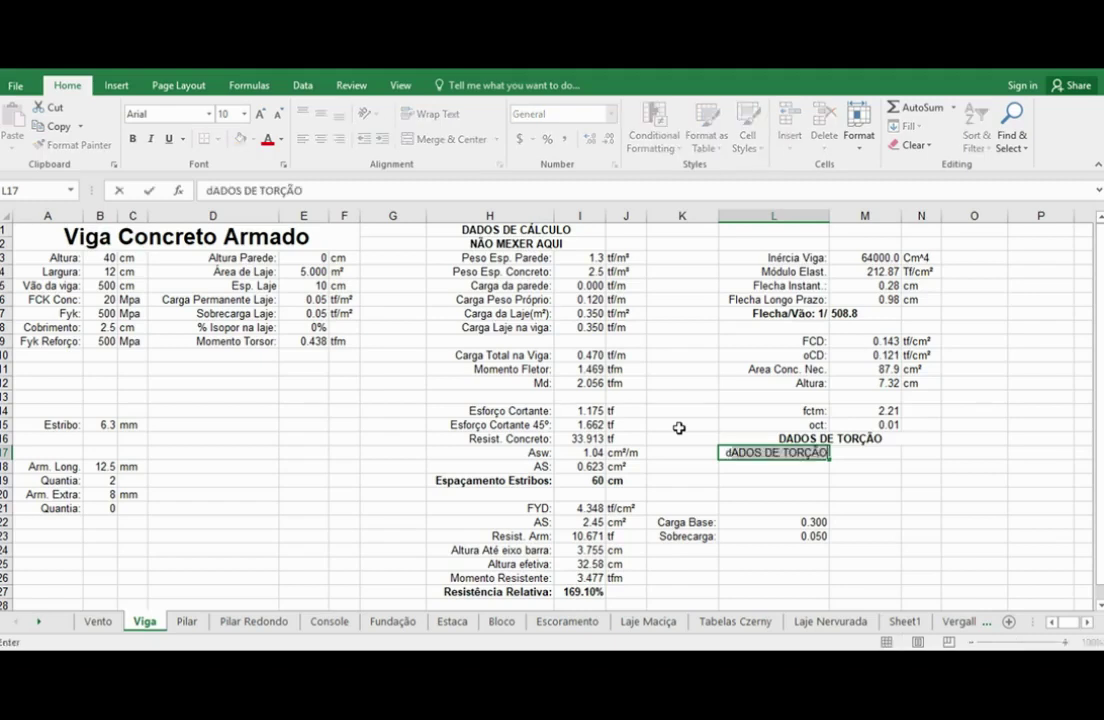
{"action": "key", "text": "BackSpace"}
{"action": "key", "text": "BackSpace"}
{"action": "type", "text": "Dis"}
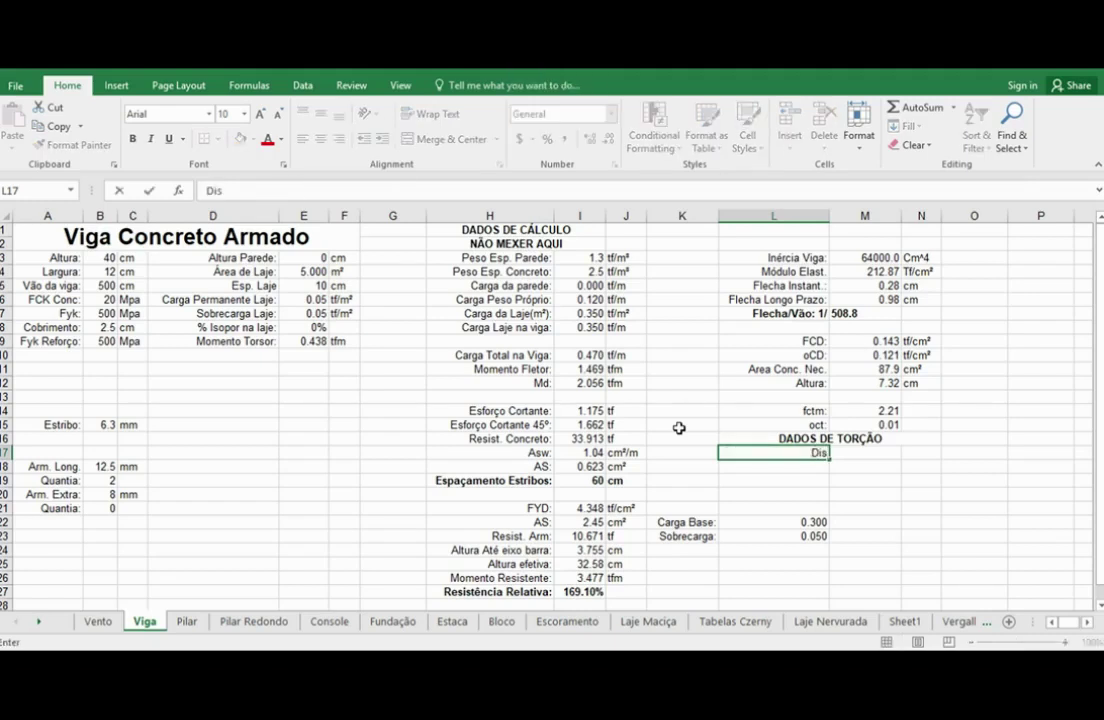
{"action": "type", "text": "tância entre lados"}
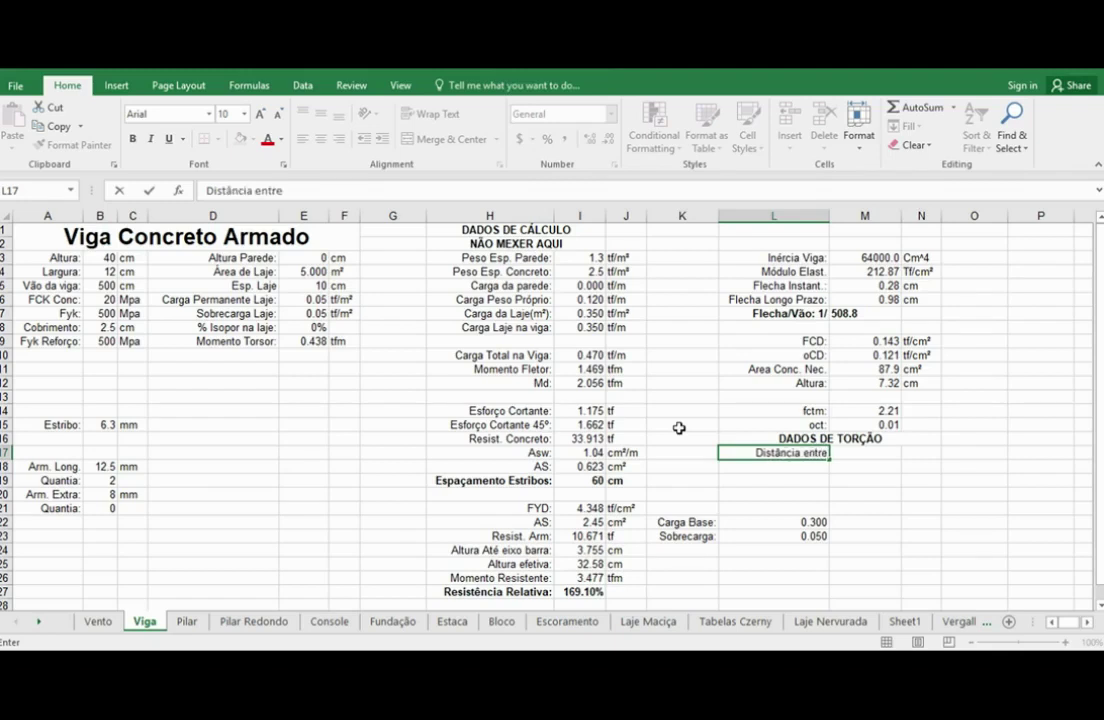
{"action": "type", "text": ":"}
{"action": "key", "text": "Return"}
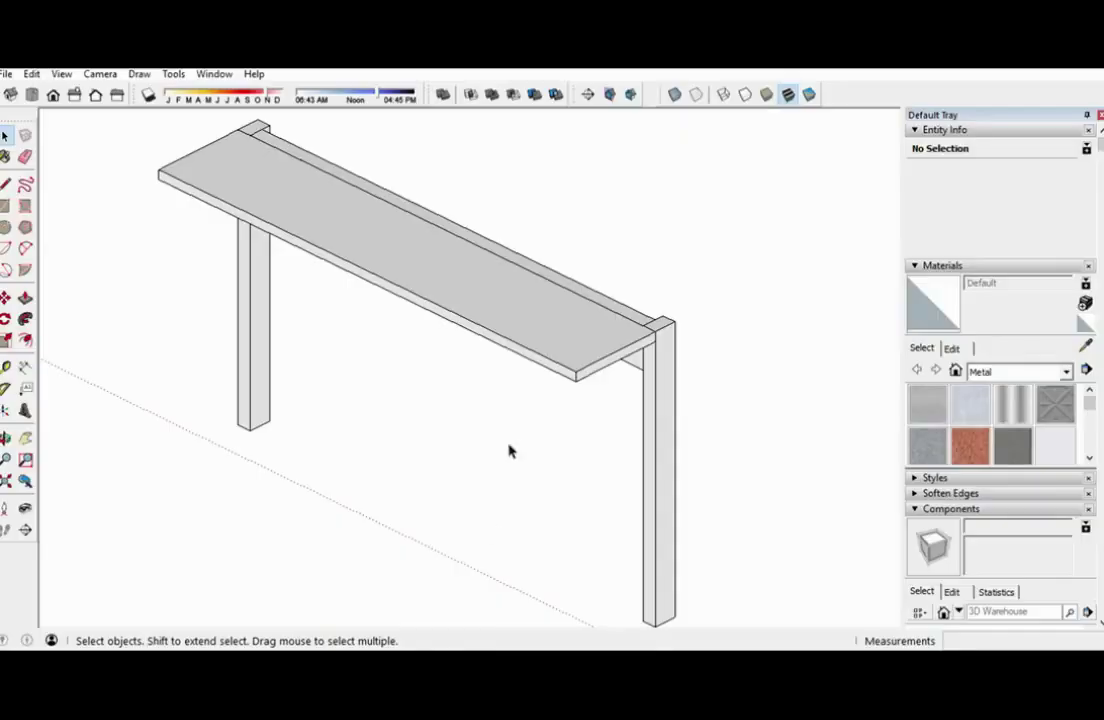
- Switch to SketchUp, remove the near column from view and show the slab and beam end in the Right view
{"action": "mouse_move", "coordinate": [510, 451]}
{"action": "left_mouse_down"}
{"action": "mouse_move", "coordinate": [524, 361]}
{"action": "mouse_move", "coordinate": [239, 293]}
{"action": "left_mouse_up"}
{"action": "key", "text": "space"}
{"action": "scroll", "coordinate": [375, 328], "scroll_direction": "up", "scroll_amount": 2}
{"action": "left_click", "coordinate": [387, 333]}
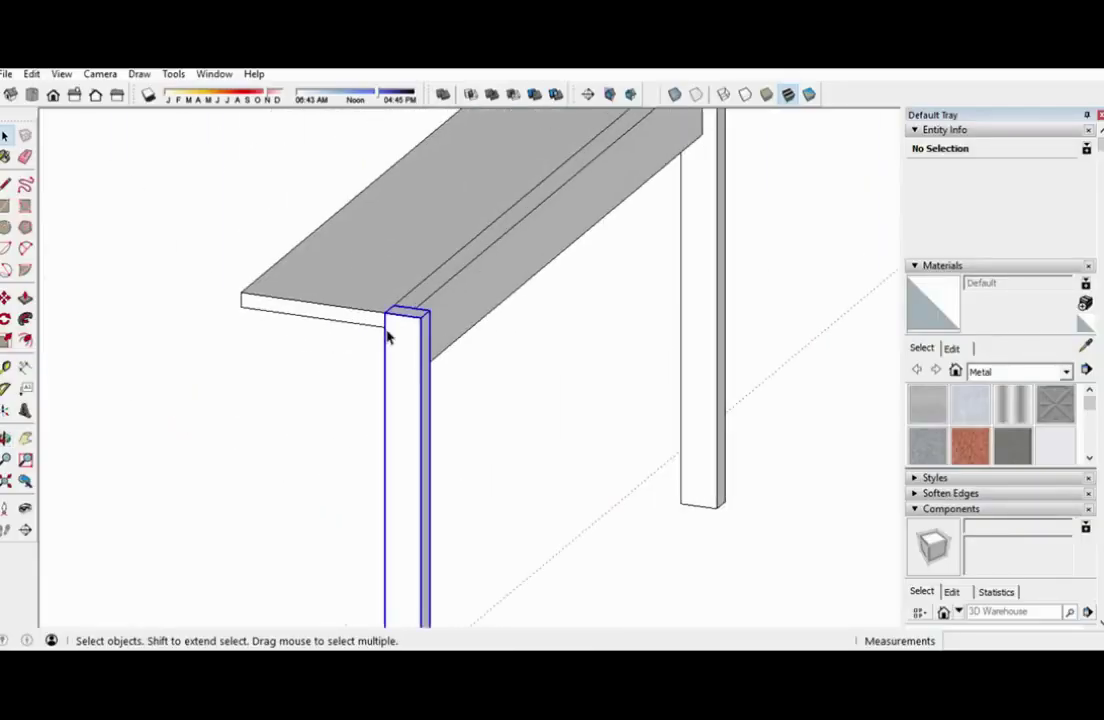
{"action": "scroll", "coordinate": [387, 338], "scroll_direction": "down", "scroll_amount": 2}
{"action": "left_click_drag", "start_coordinate": [394, 313], "coordinate": [452, 272]}
{"action": "key", "text": "3"}
{"action": "scroll", "coordinate": [460, 250], "scroll_direction": "up", "scroll_amount": 1}
{"action": "key", "text": "space"}
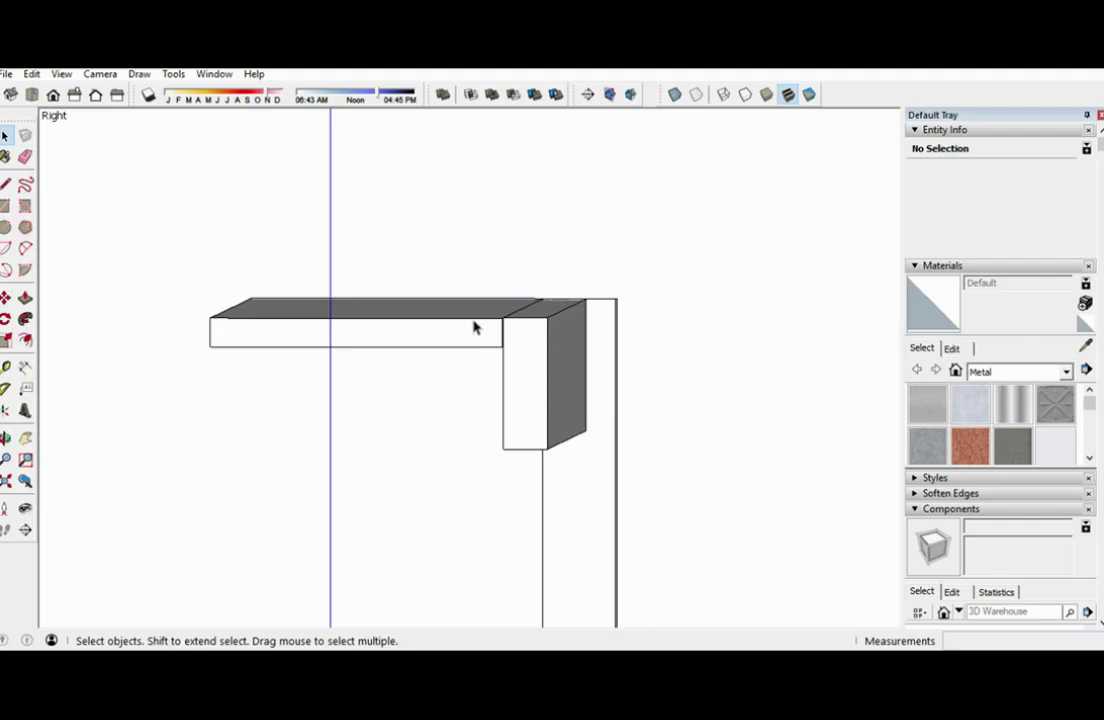
- Examine how the slab projects from the back beam, and bring the near column back
{"action": "left_click_drag", "start_coordinate": [520, 365], "coordinate": [471, 362]}
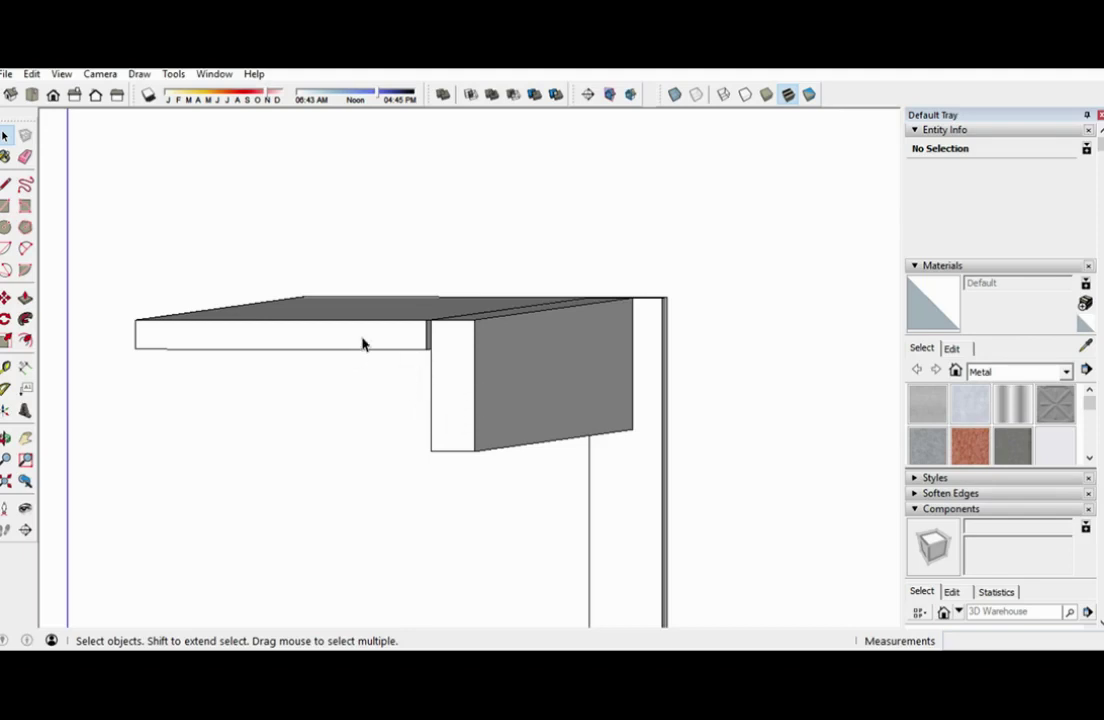
{"action": "left_click_drag", "start_coordinate": [363, 343], "coordinate": [439, 414]}
{"action": "scroll", "coordinate": [246, 347], "scroll_direction": "down", "scroll_amount": 2}
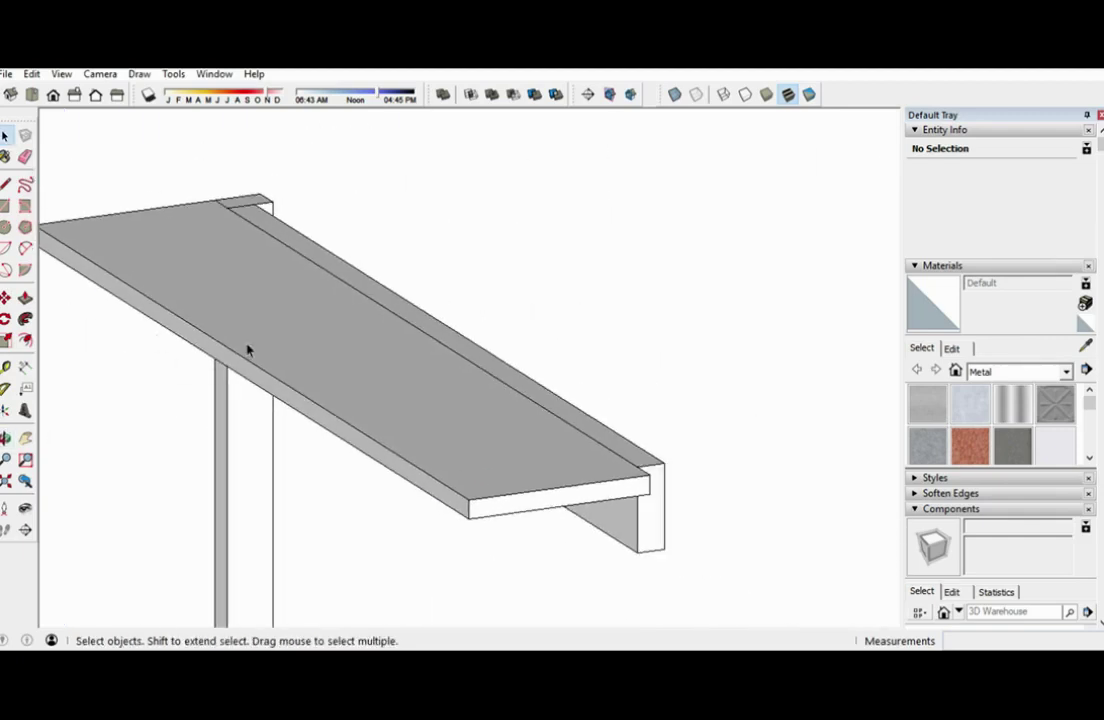
{"action": "scroll", "coordinate": [476, 315], "scroll_direction": "down", "scroll_amount": 3}
{"action": "scroll", "coordinate": [525, 347], "scroll_direction": "up", "scroll_amount": 1}
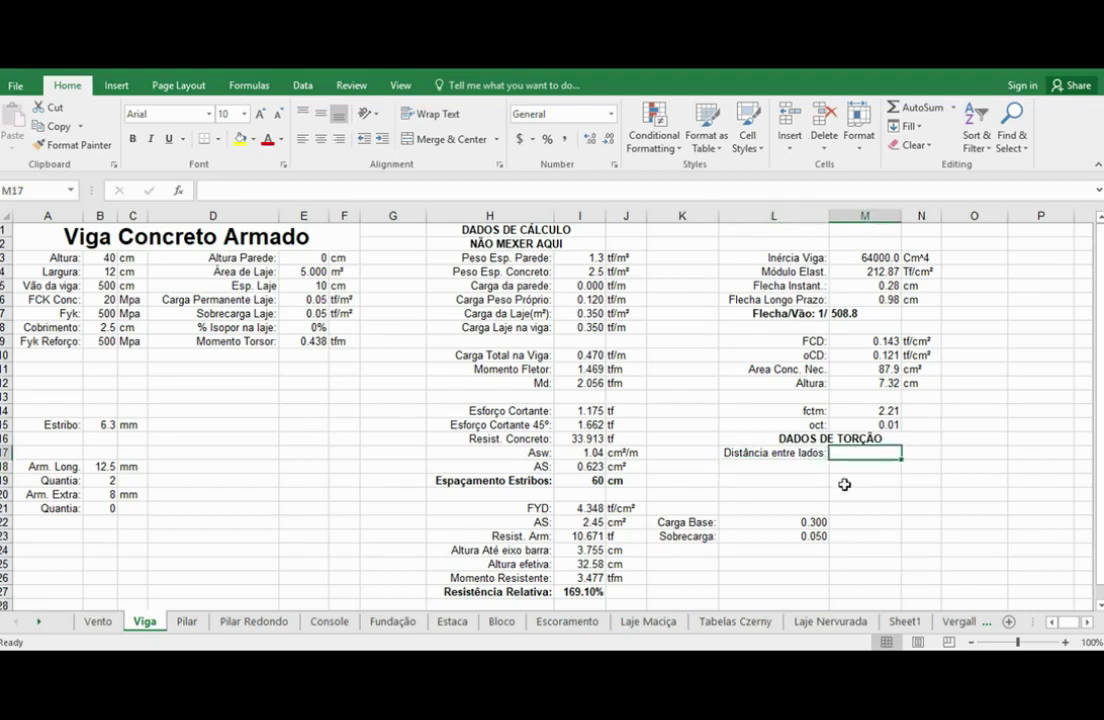
- Switch to Excel and start the Distância entre lados formula in M17 with the MIN of the beam's height and width, B3:B4
{"action": "type", "text": "="}
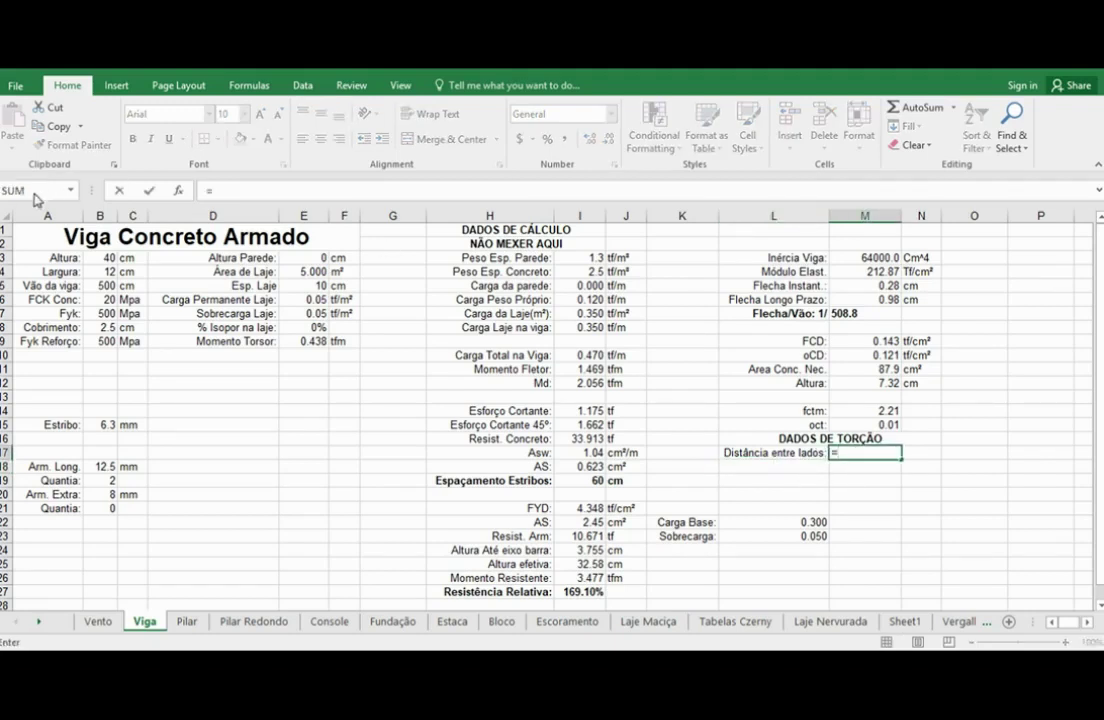
{"action": "type", "text": "min("}
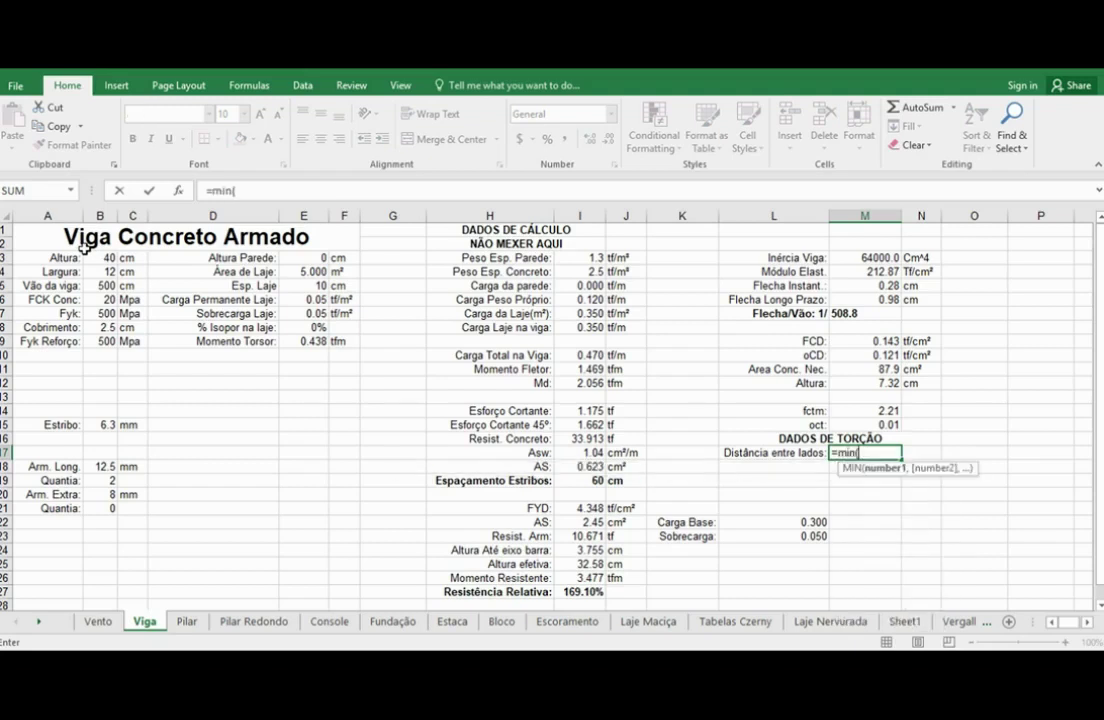
{"action": "left_click", "coordinate": [100, 259]}
{"action": "left_click_drag", "start_coordinate": [100, 259], "coordinate": [101, 272]}
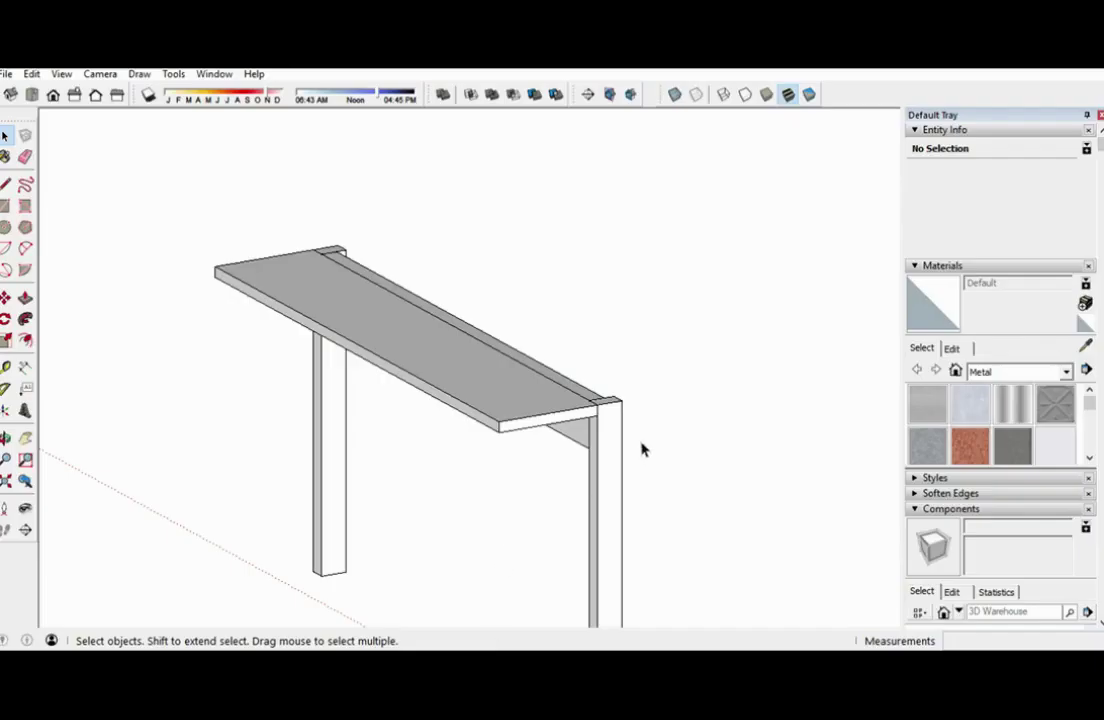
- Switch to SketchUp and inspect the near column and the beam end at the slab up close
{"action": "left_click", "coordinate": [608, 448]}
{"action": "left_click_drag", "start_coordinate": [608, 448], "coordinate": [505, 414]}
{"action": "left_click", "coordinate": [505, 414]}
{"action": "scroll", "coordinate": [325, 392], "scroll_direction": "up", "scroll_amount": 8}
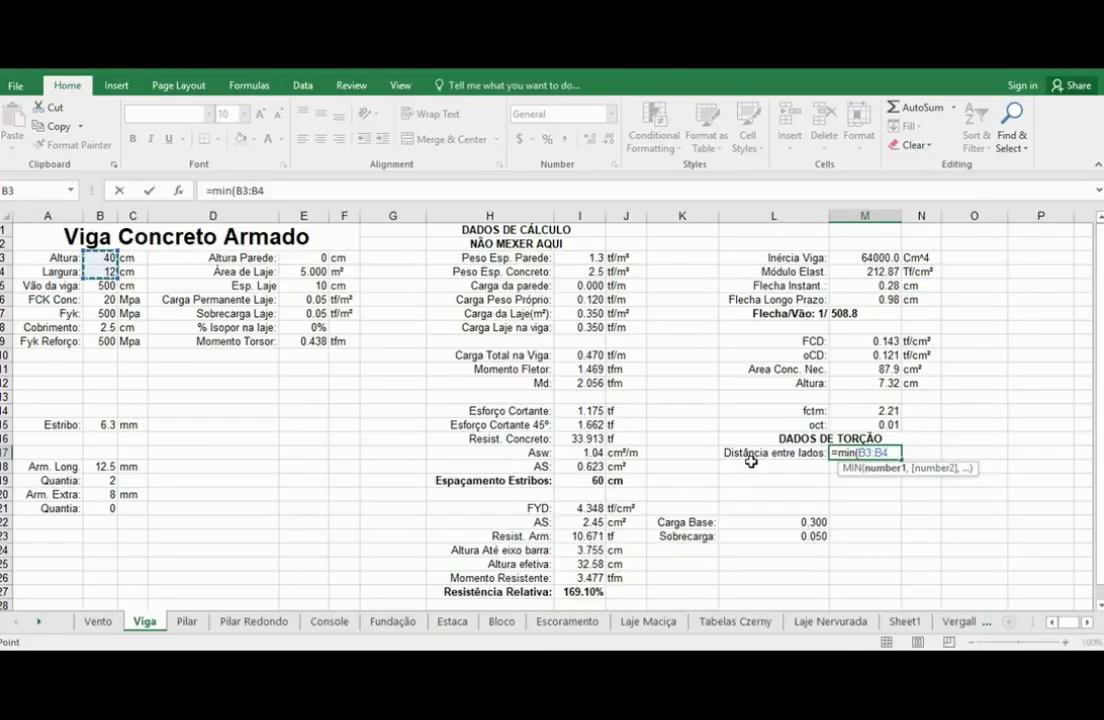
- Complete the Distância entre lados formula in M17 as =MIN(B3:B4)-B8*2-B15/10
{"action": "type", "text": ")-"}
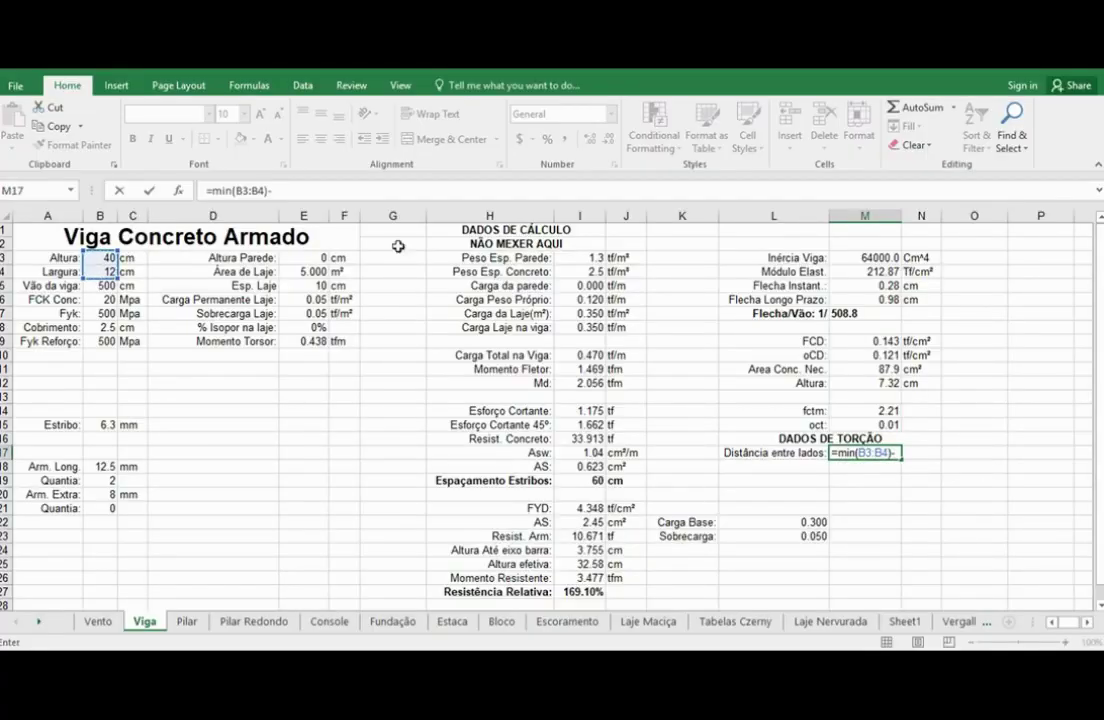
{"action": "left_click", "coordinate": [100, 327]}
{"action": "type", "text": "*"}
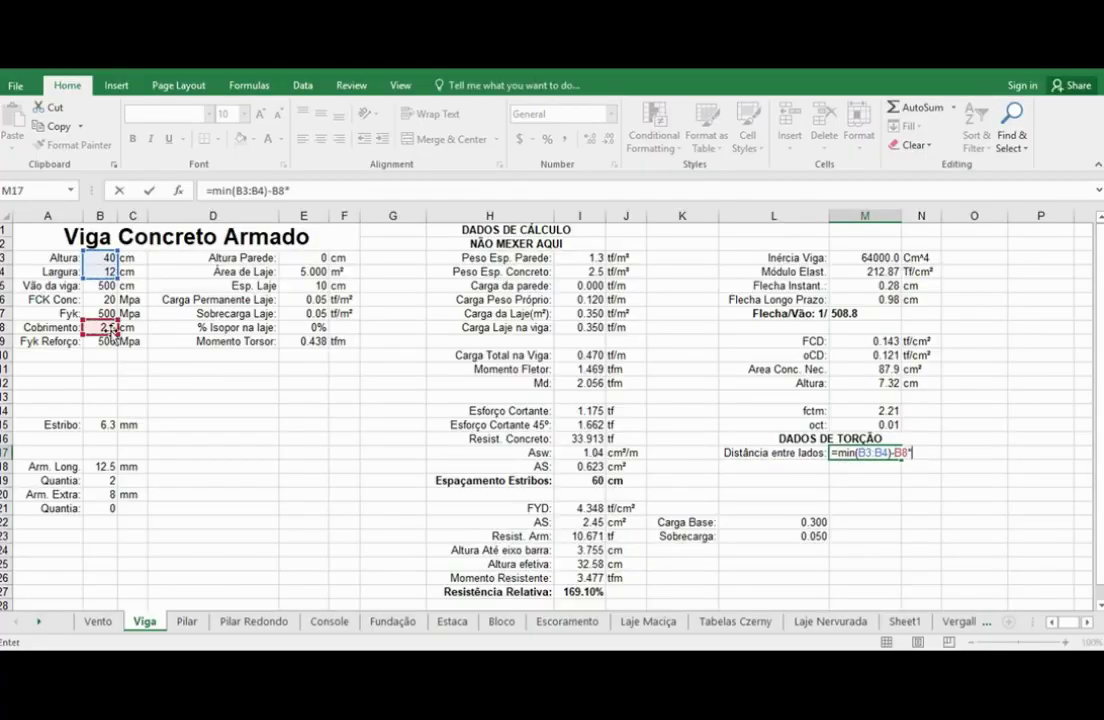
{"action": "type", "text": "2-"}
{"action": "left_click", "coordinate": [103, 422]}
{"action": "type", "text": "/10"}
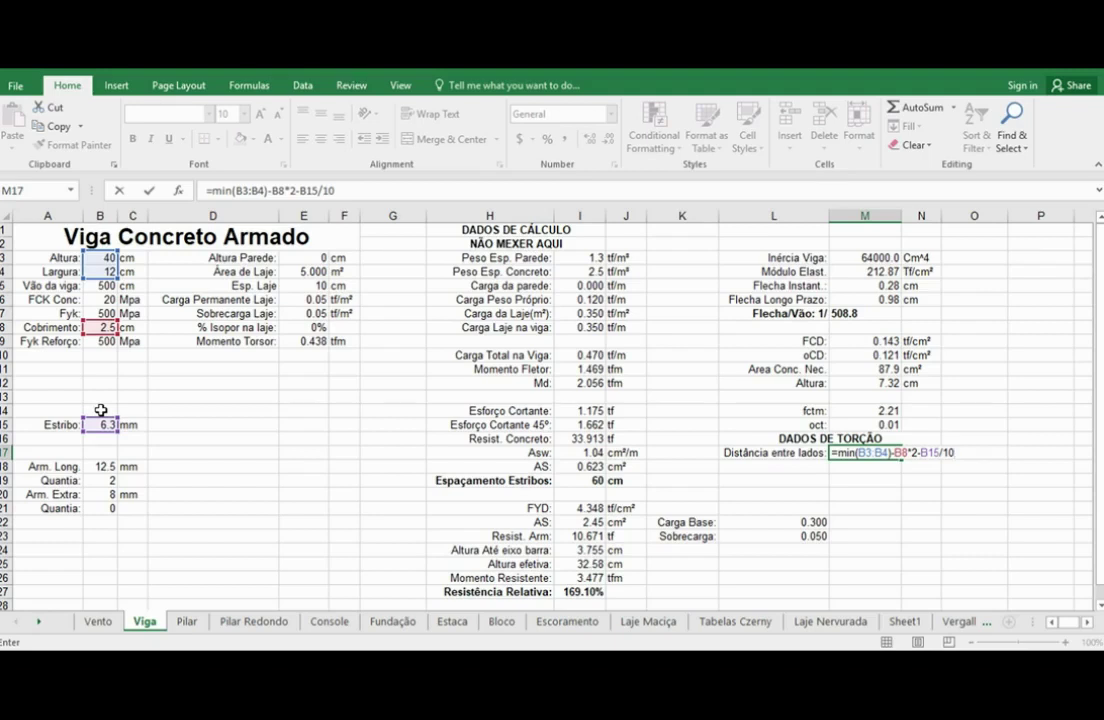
{"action": "key", "text": "Return"}
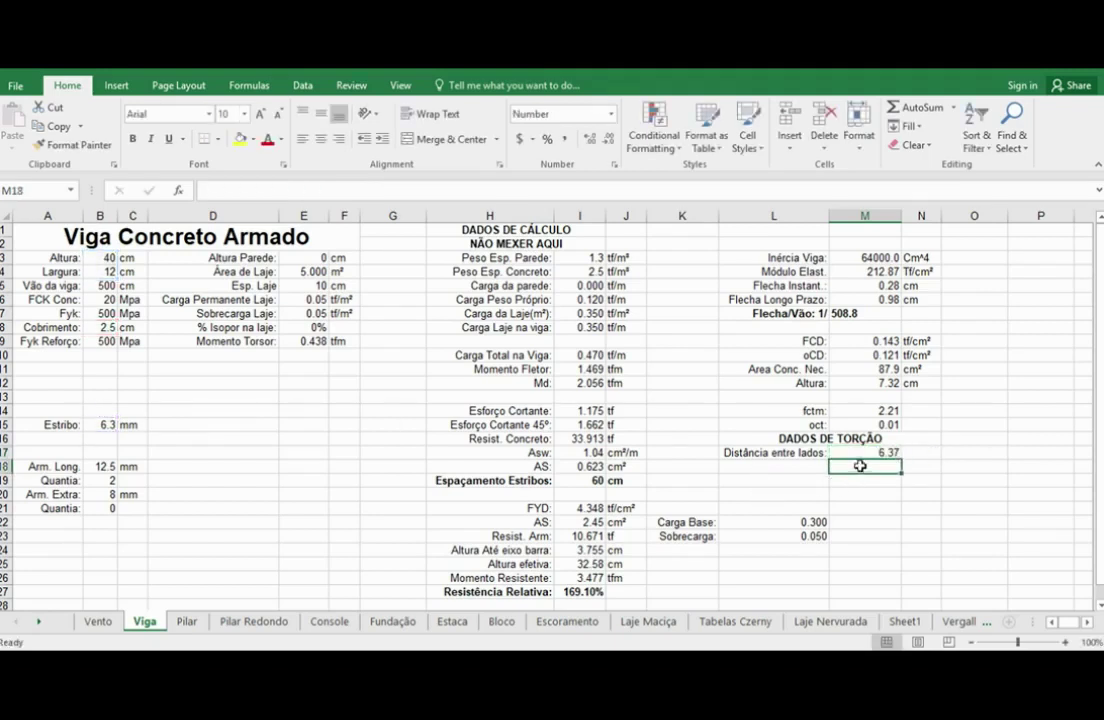
- Add the unit cm in N17 beside the Distância entre lados value
{"action": "left_click", "coordinate": [880, 452]}
{"action": "left_click", "coordinate": [938, 450]}
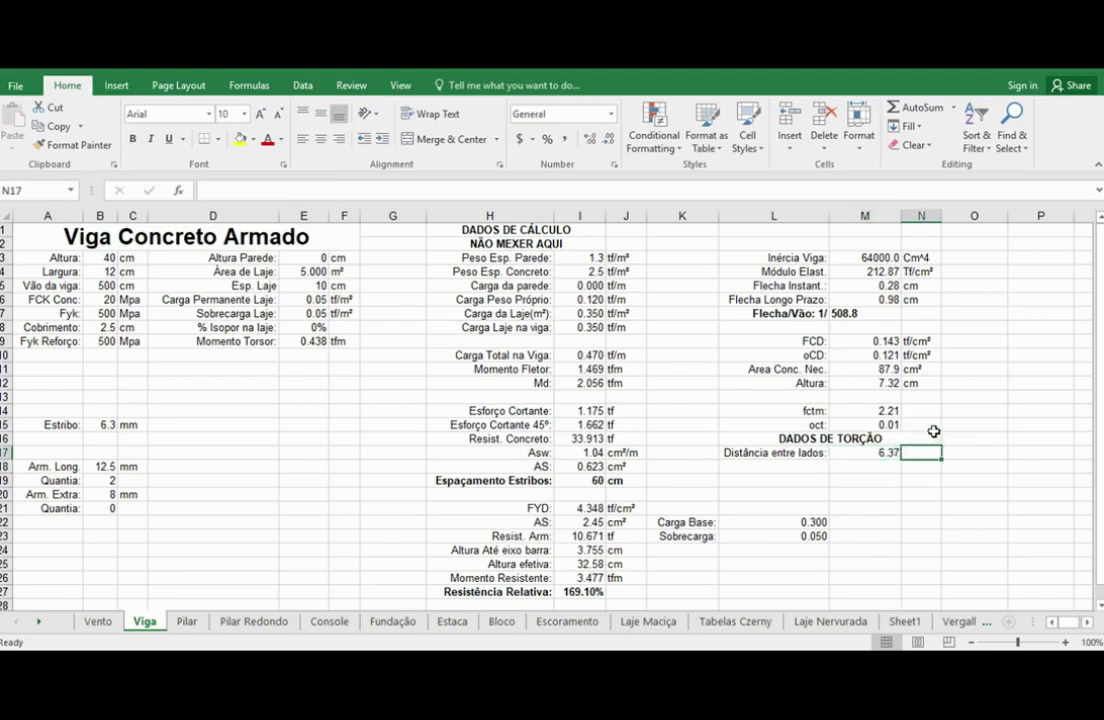
{"action": "type", "text": "cm"}
{"action": "key", "text": "Return"}
- Set the Estribo diameter in B15 to 5 mm and check its effect on the Distância entre lados value
{"action": "left_click", "coordinate": [112, 422]}
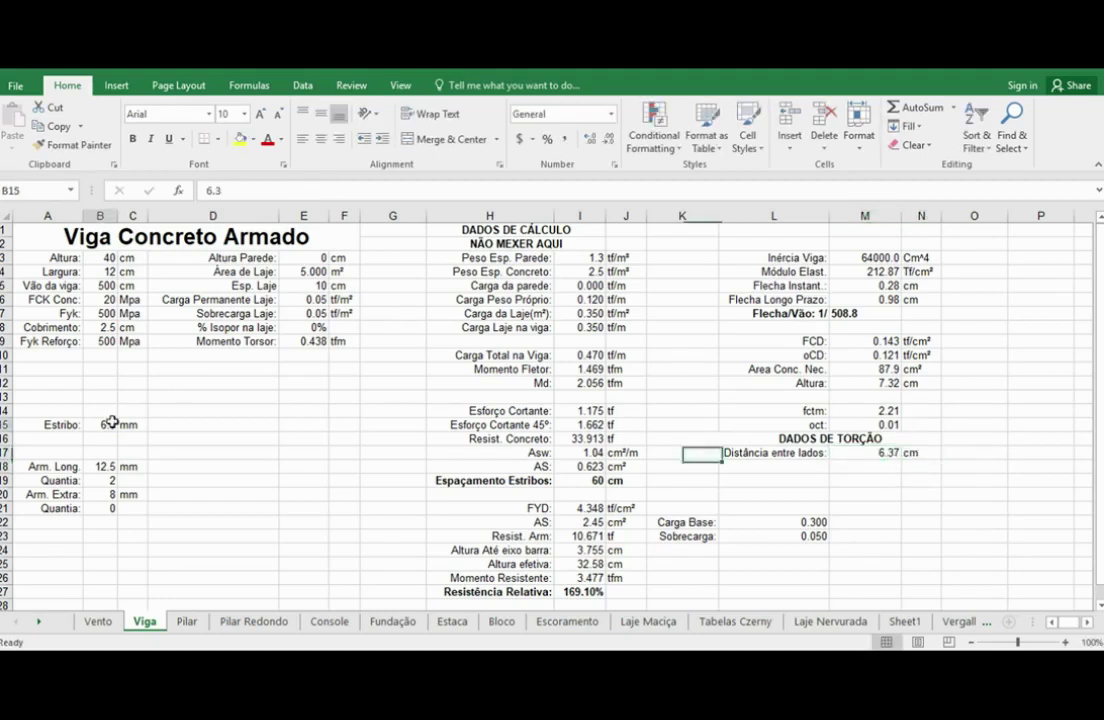
{"action": "type", "text": "5"}
{"action": "key", "text": "Return"}
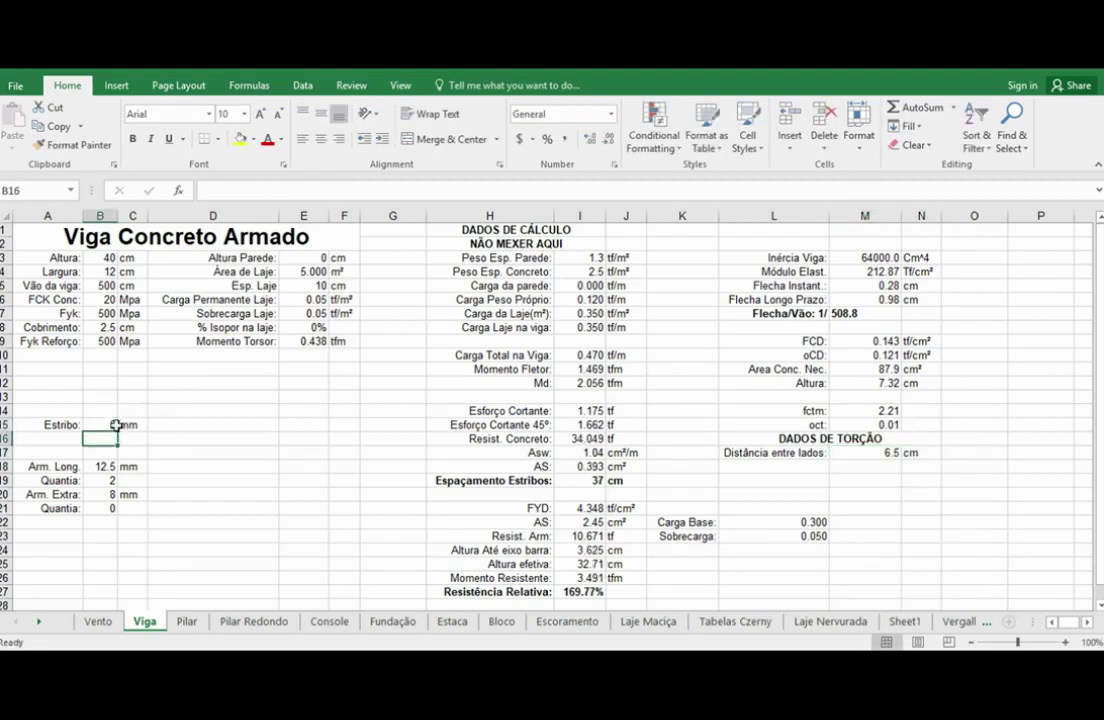
{"action": "left_click", "coordinate": [815, 450]}
{"action": "left_click", "coordinate": [838, 452]}
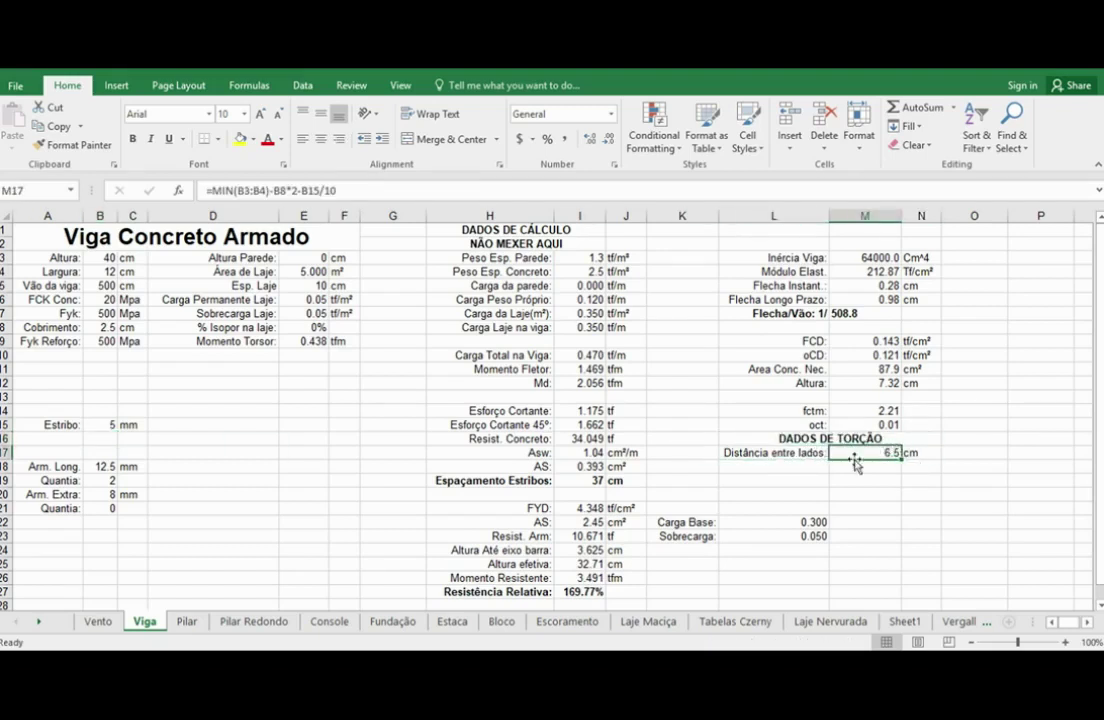
- Label L18 under DADOS DE TORÇÃO as "Esforços no estribo:"
{"action": "left_click", "coordinate": [777, 468]}
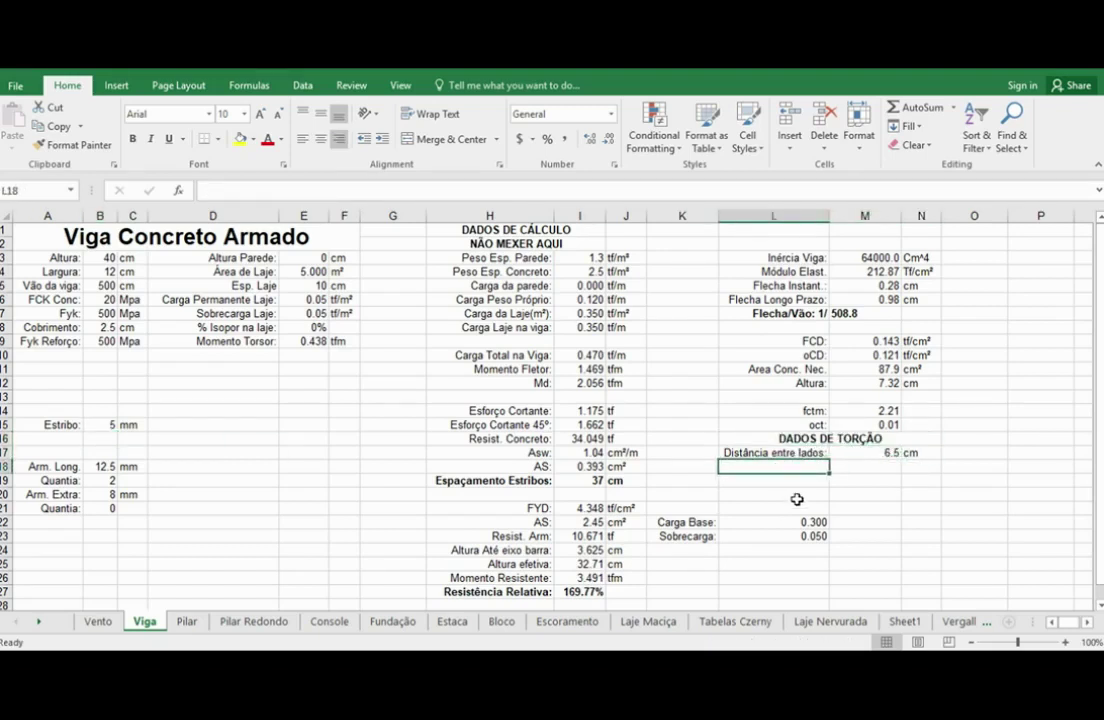
{"action": "type", "text": "Esforços"}
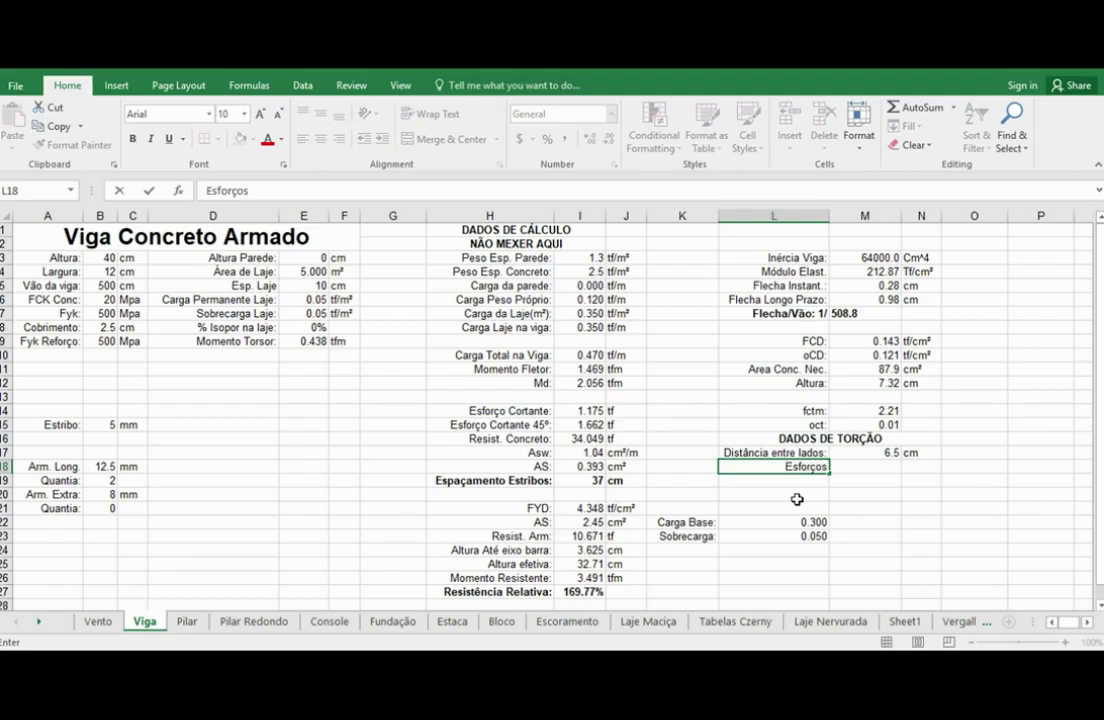
{"action": "type", "text": " no estribo"}
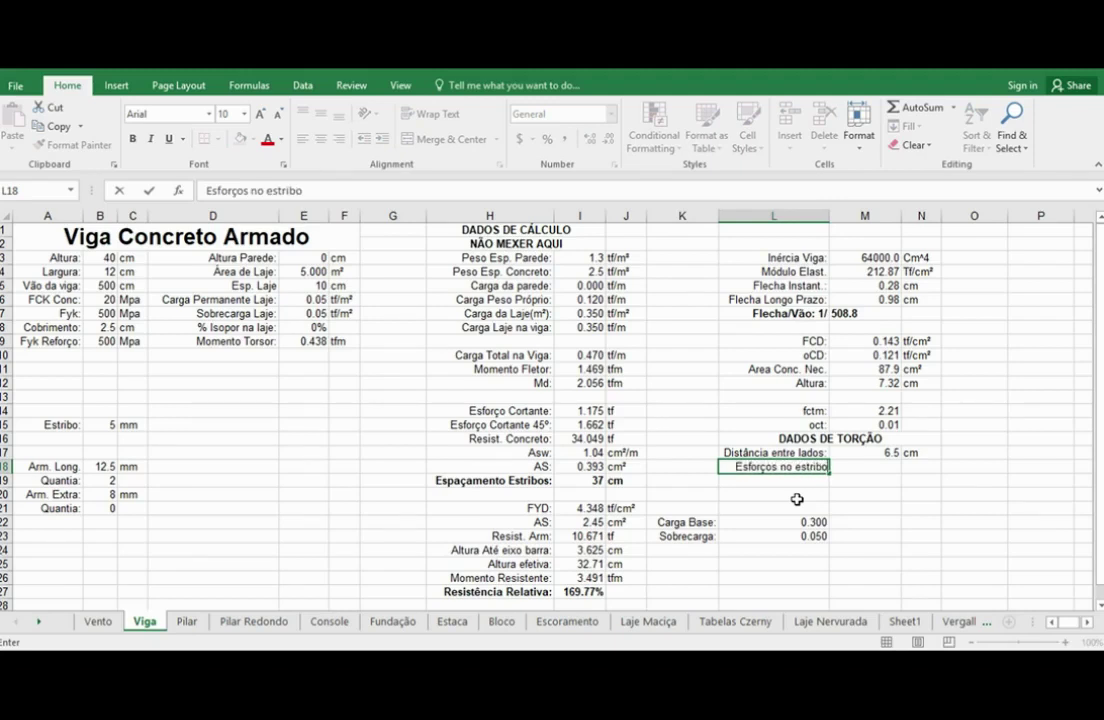
{"action": "type", "text": ":"}
{"action": "key", "text": "Tab"}
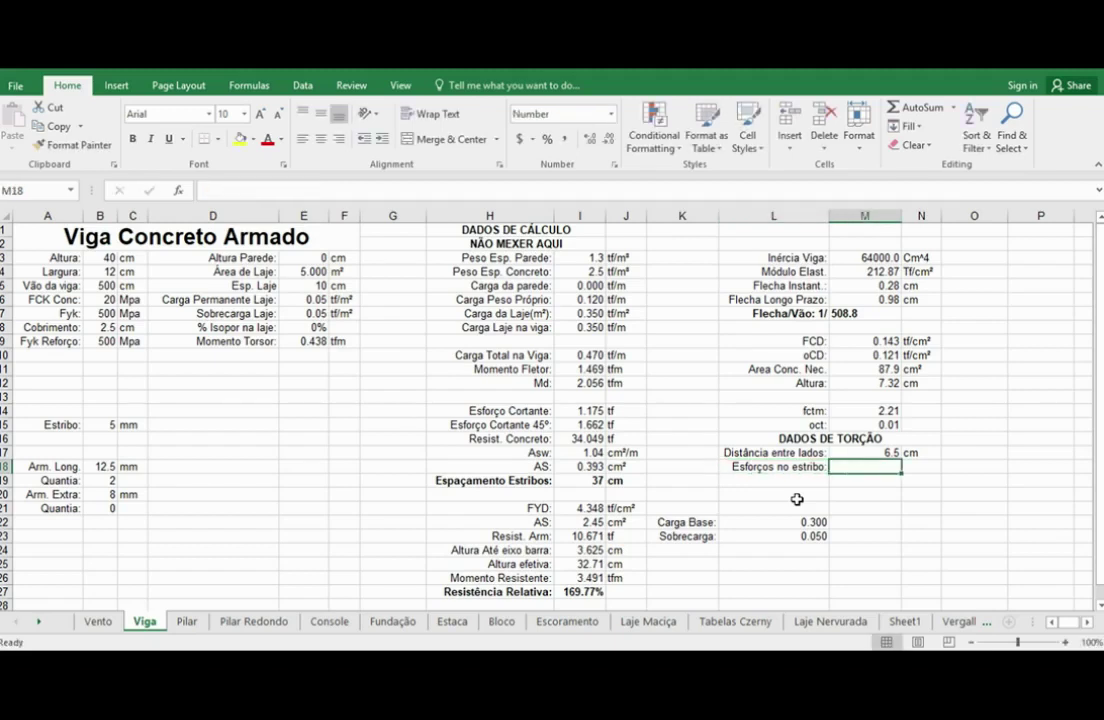
- Calculate Esforços no estribo in M18 as =E9*100/M17*2 and add the unit tf beside it
{"action": "type", "text": "="}
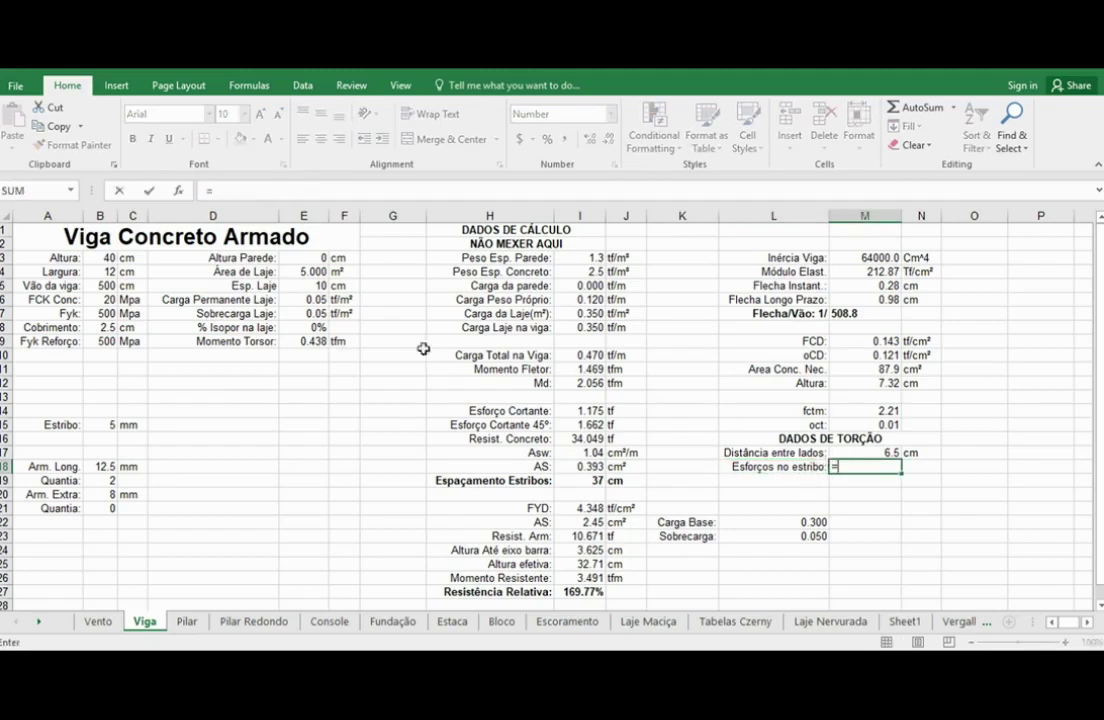
{"action": "left_click", "coordinate": [314, 341]}
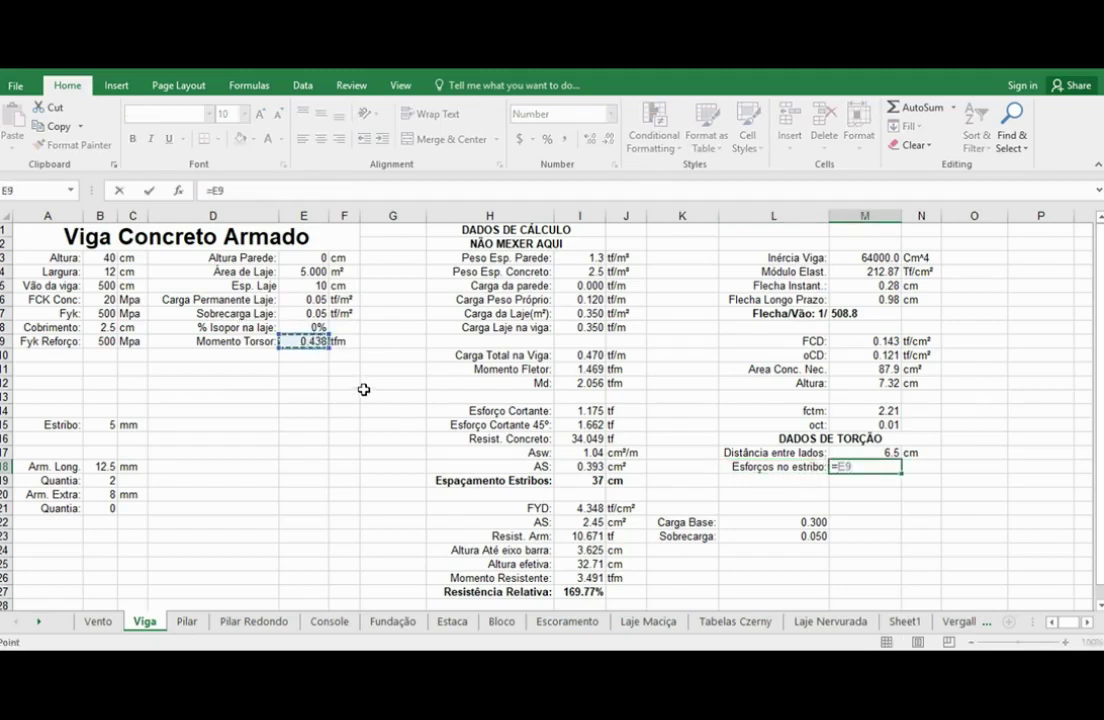
{"action": "type", "text": "*"}
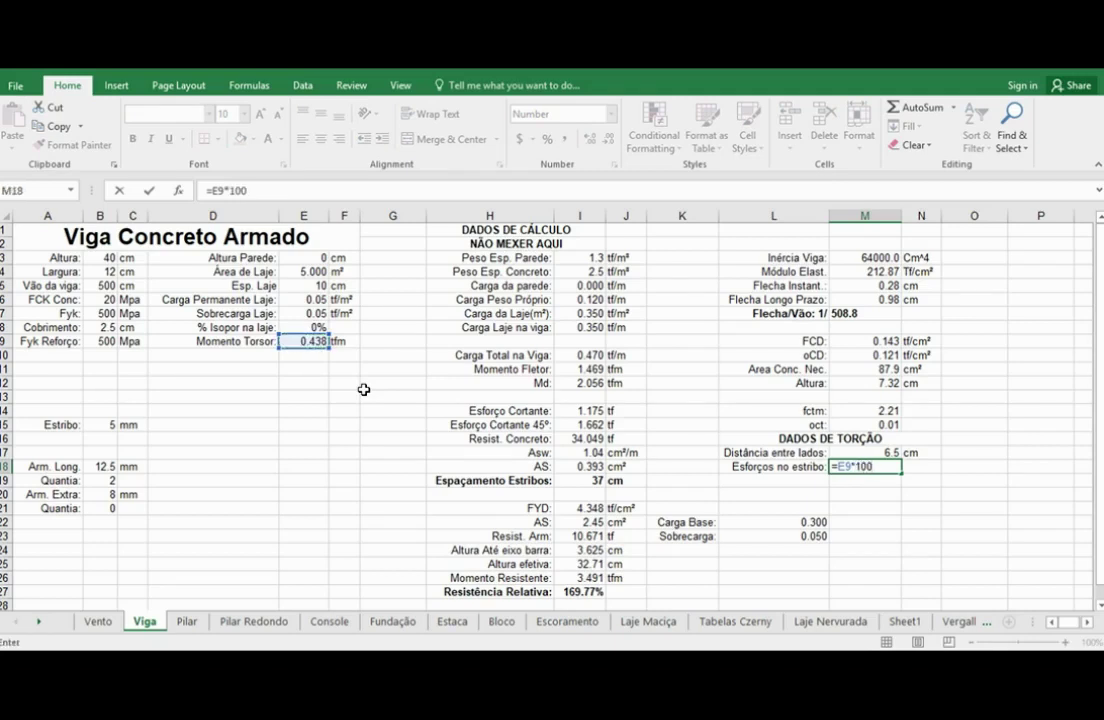
{"action": "type", "text": "100/"}
{"action": "left_click", "coordinate": [890, 452]}
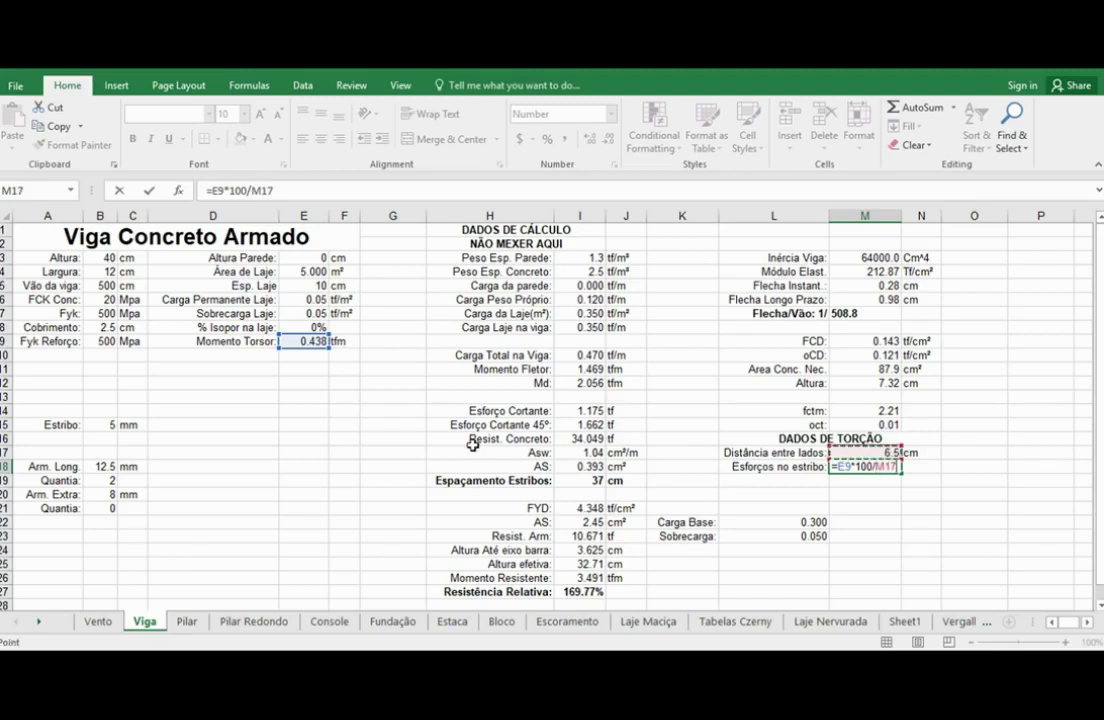
{"action": "type", "text": "*"}
{"action": "key", "text": "Return"}
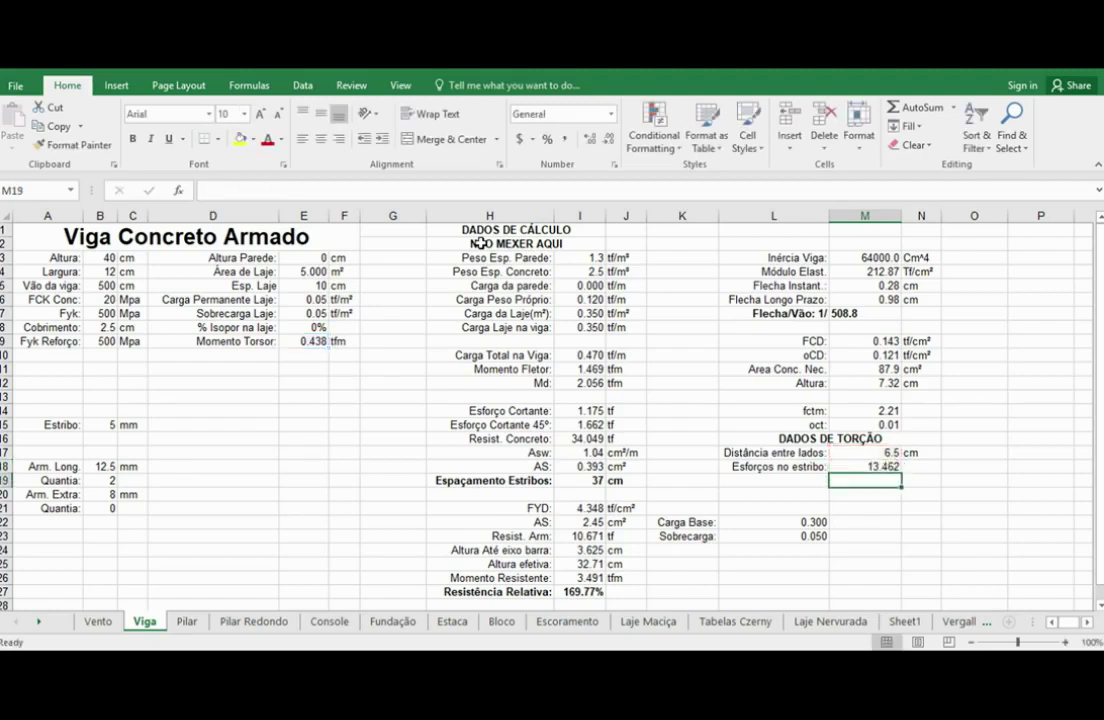
{"action": "left_click", "coordinate": [914, 462]}
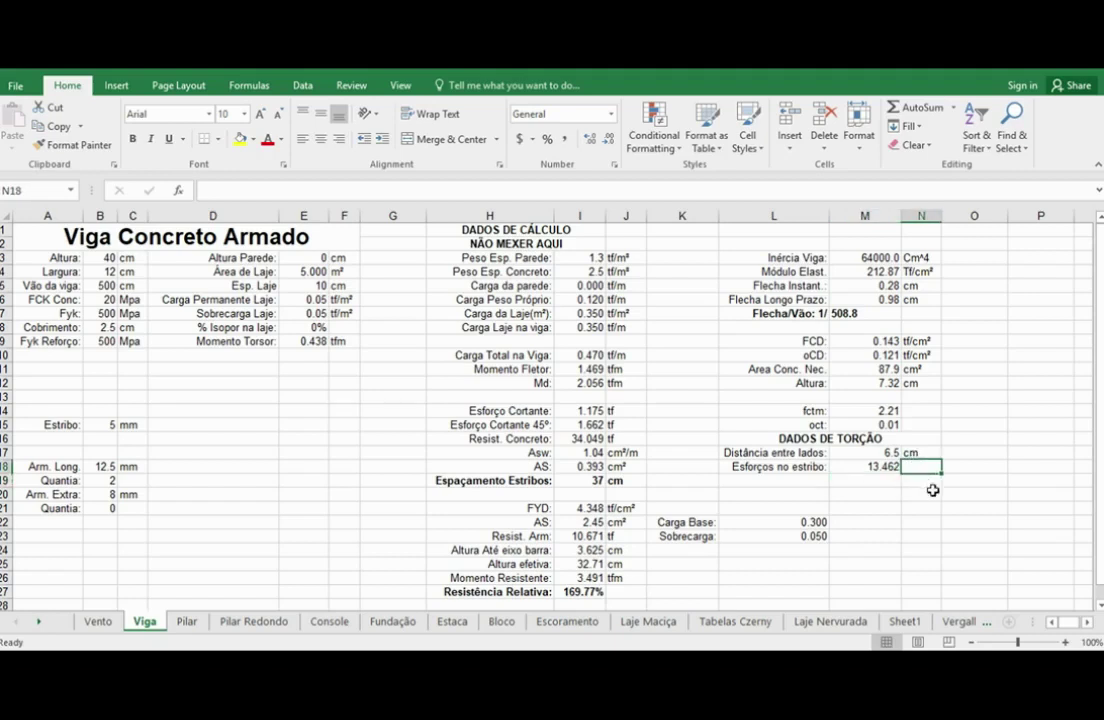
{"action": "type", "text": "tf"}
{"action": "key", "text": "Return"}
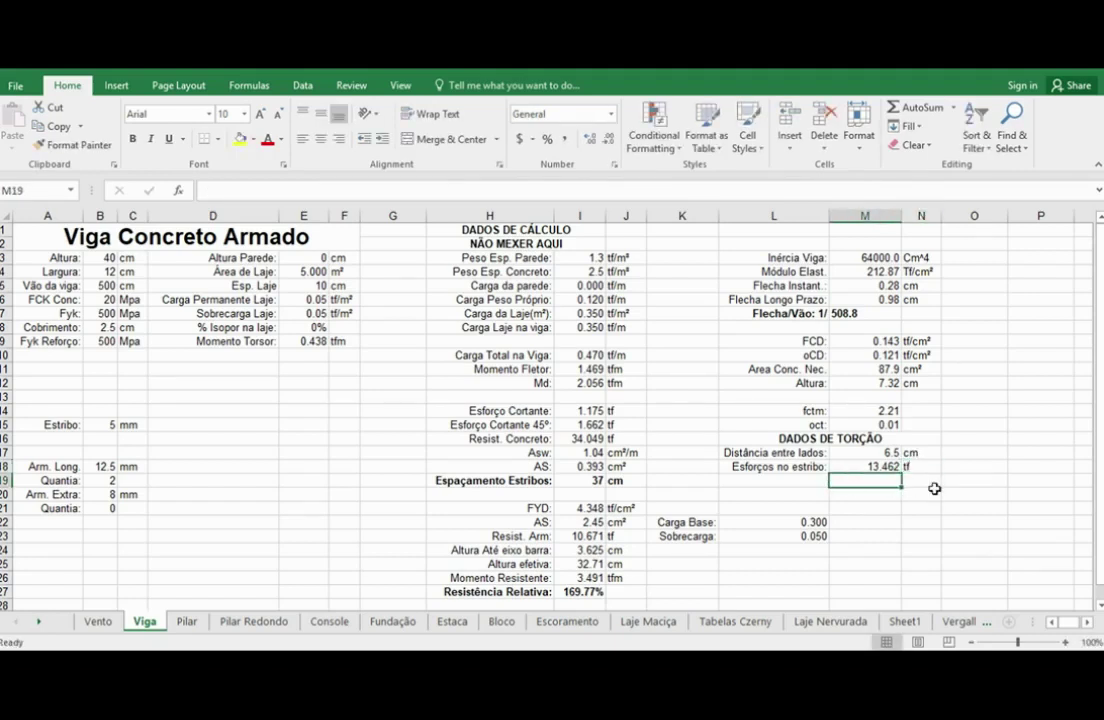
- Label L19, below Esforços no estribo, as "Asw por torção:"
{"action": "key", "text": "Up"}
{"action": "key", "text": "Left"}
{"action": "key", "text": "Down"}
{"action": "key", "text": "Left"}
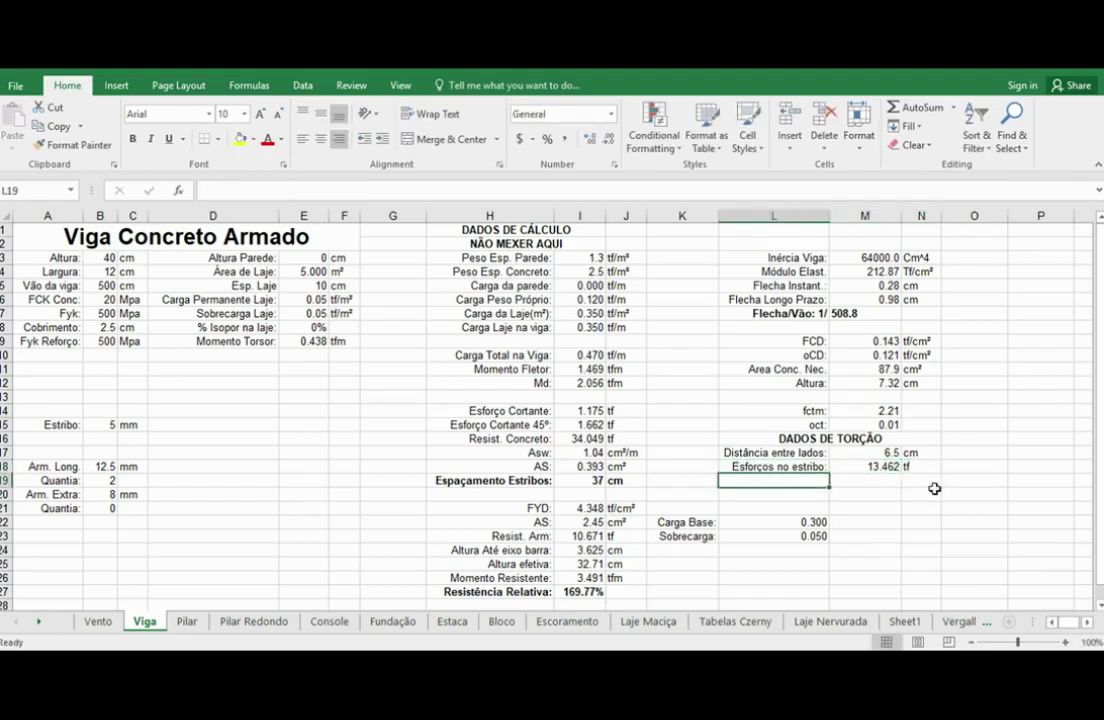
{"action": "type", "text": "Asw"}
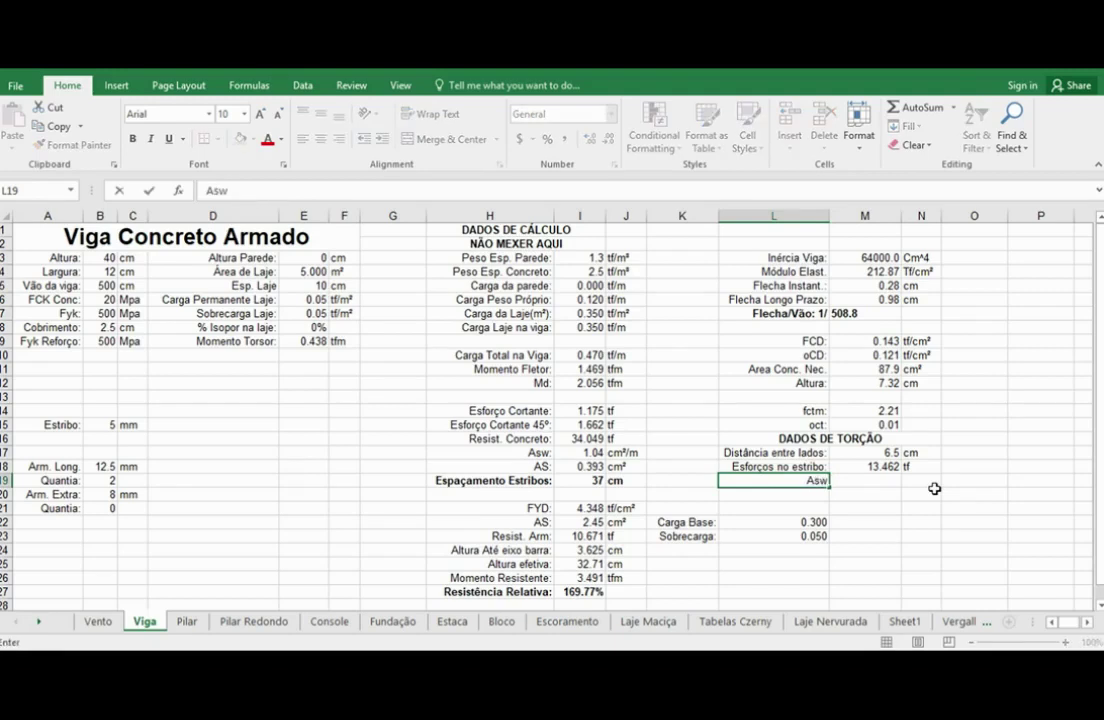
{"action": "type", "text": " por torçã"}
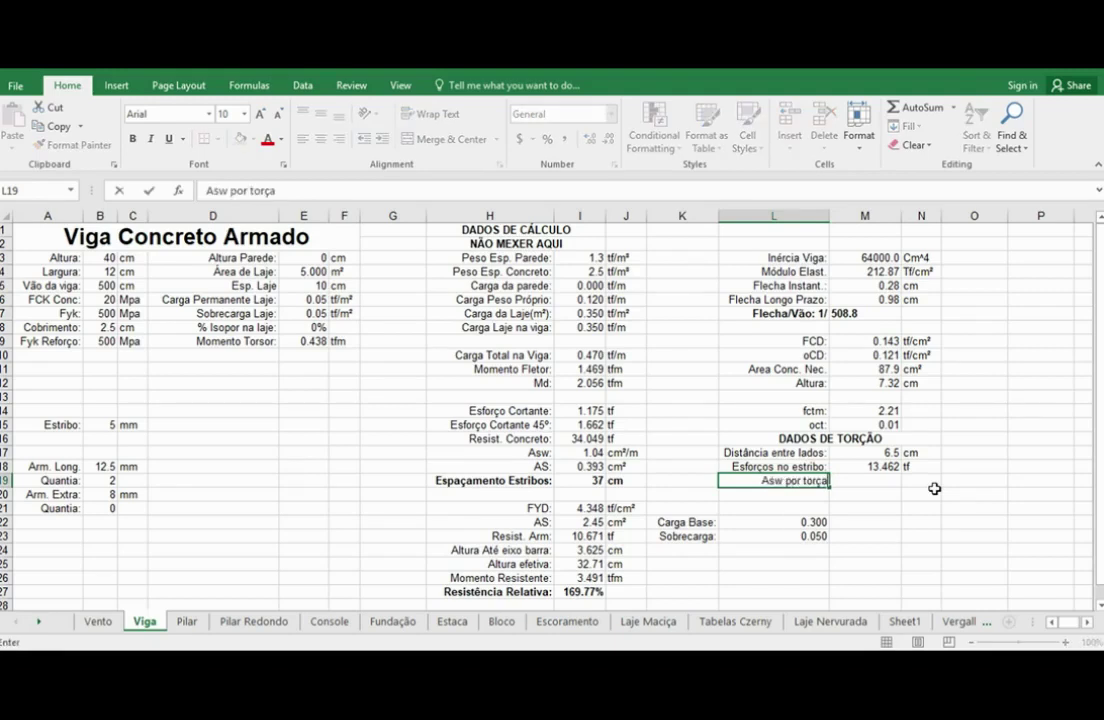
{"action": "type", "text": "o:"}
{"action": "key", "text": "Tab"}
- Calculate Asw por torção in M19 by dividing the stirrup force by FYD, =M18/I21
{"action": "type", "text": "="}
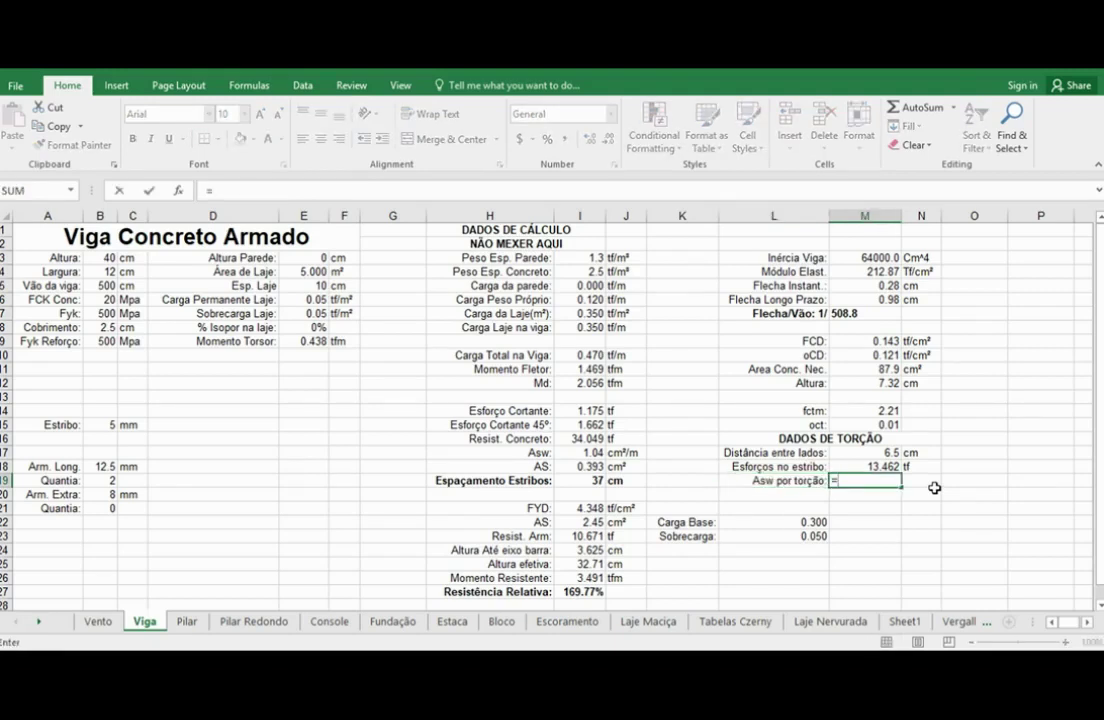
{"action": "left_click", "coordinate": [875, 463]}
{"action": "type", "text": "/"}
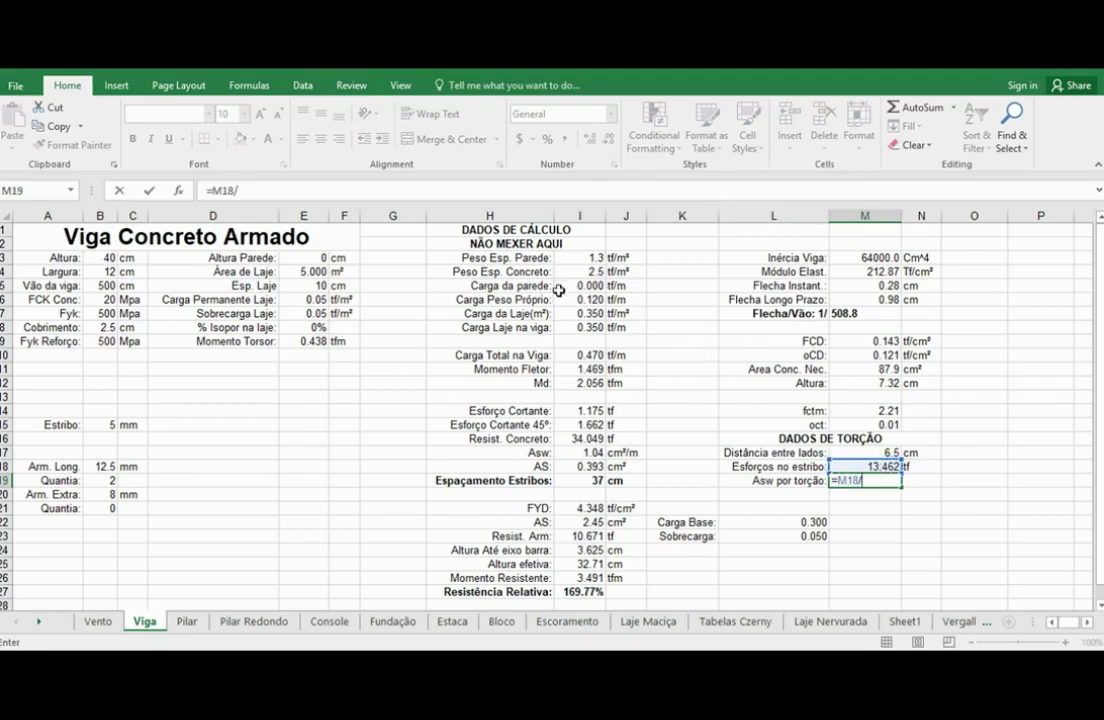
{"action": "left_click", "coordinate": [594, 507]}
{"action": "key", "text": "ctrl+Return"}
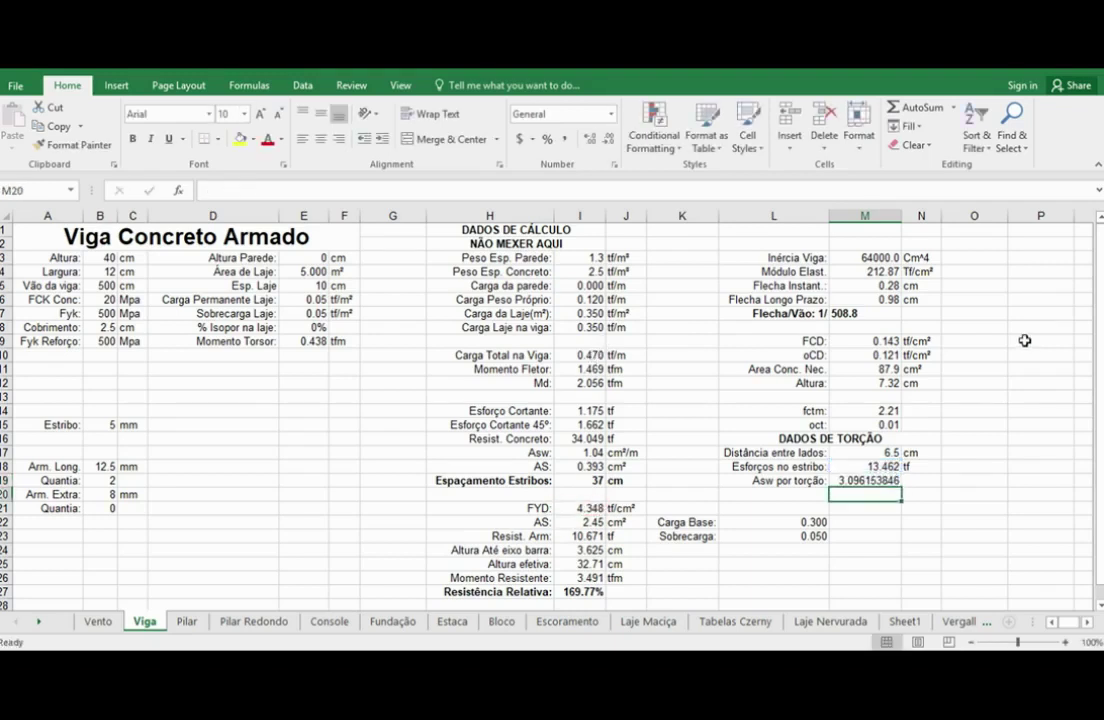
- Reduce the Asw por torção value in M19 to two decimal places
{"action": "left_click", "coordinate": [606, 146]}
{"action": "left_click", "coordinate": [606, 146]}
{"action": "left_click", "coordinate": [606, 146]}
{"action": "left_click", "coordinate": [606, 146]}
{"action": "left_click", "coordinate": [606, 146]}
{"action": "left_click", "coordinate": [606, 146]}
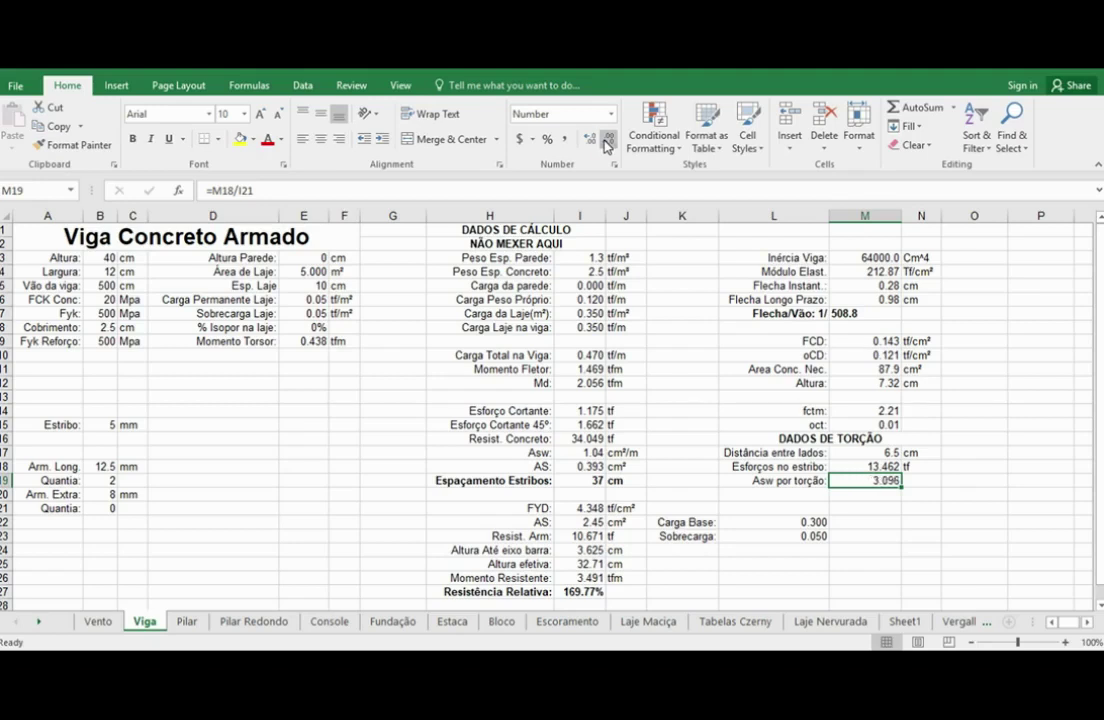
{"action": "left_click", "coordinate": [607, 148]}
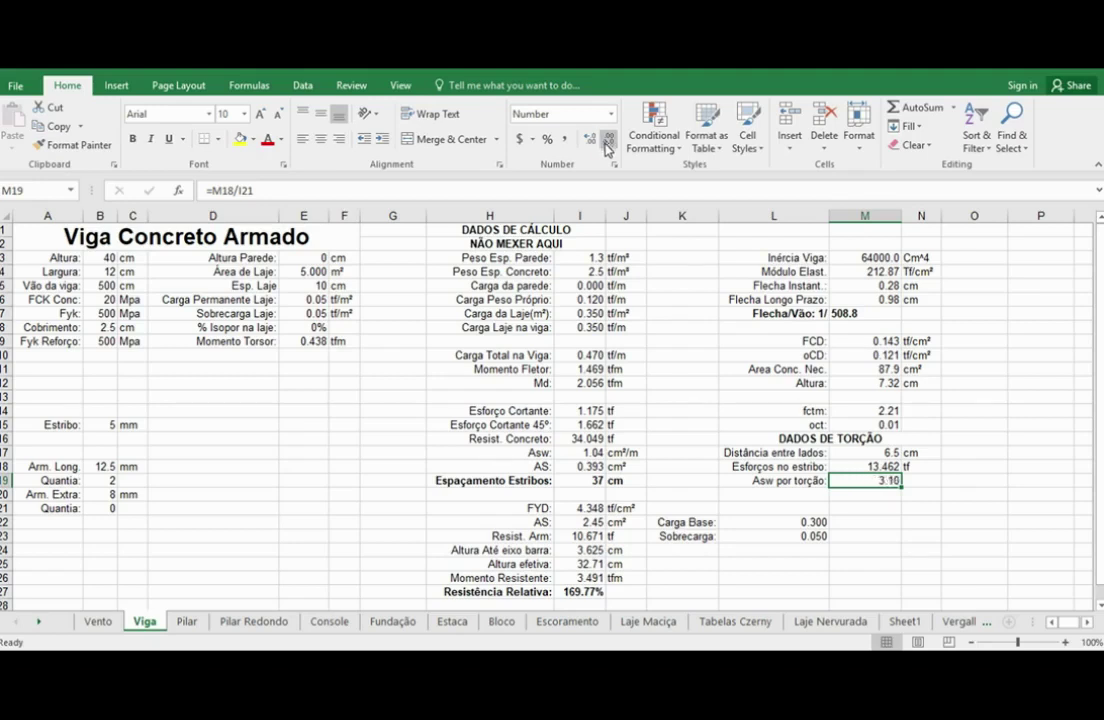
- Add M19 to the first term of the Asw MAX formula in I17, and compare the stirrup spacing without and with it
{"action": "left_click", "coordinate": [579, 453]}
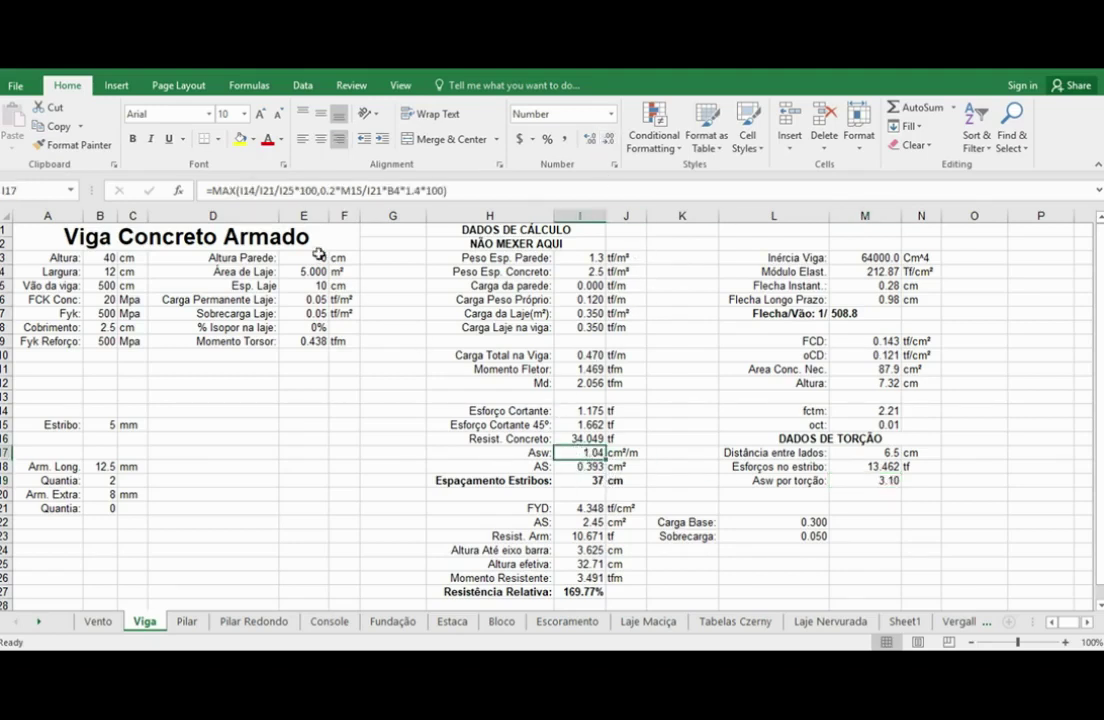
{"action": "left_click", "coordinate": [243, 190]}
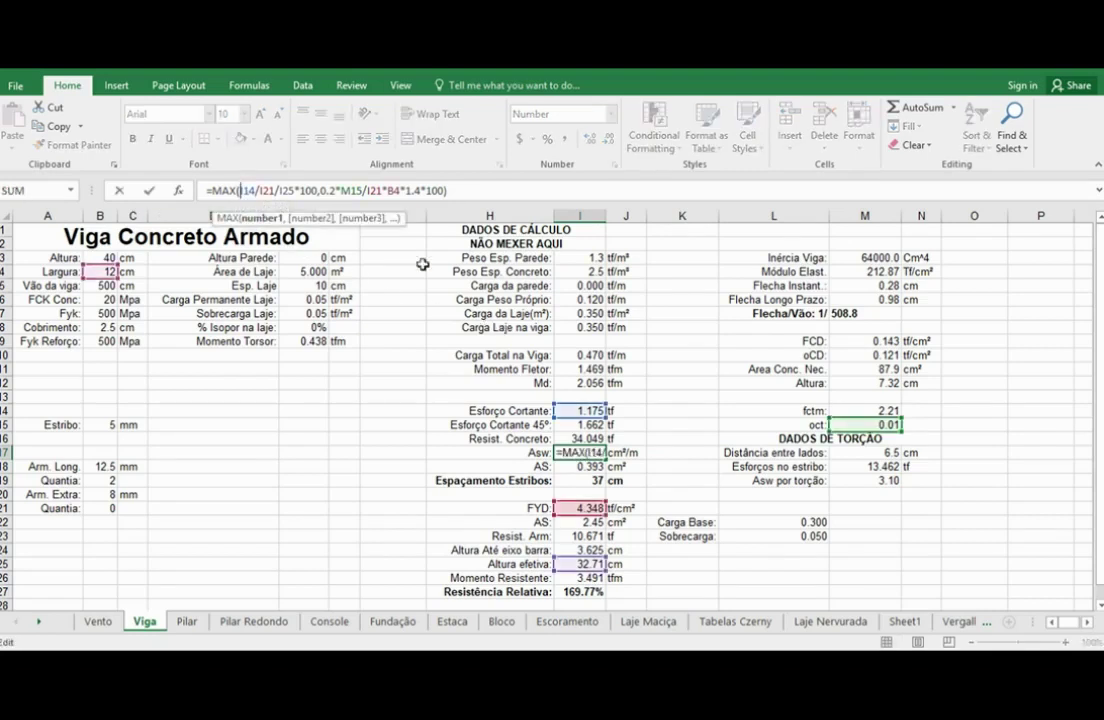
{"action": "left_click", "coordinate": [863, 480]}
{"action": "type", "text": "+"}
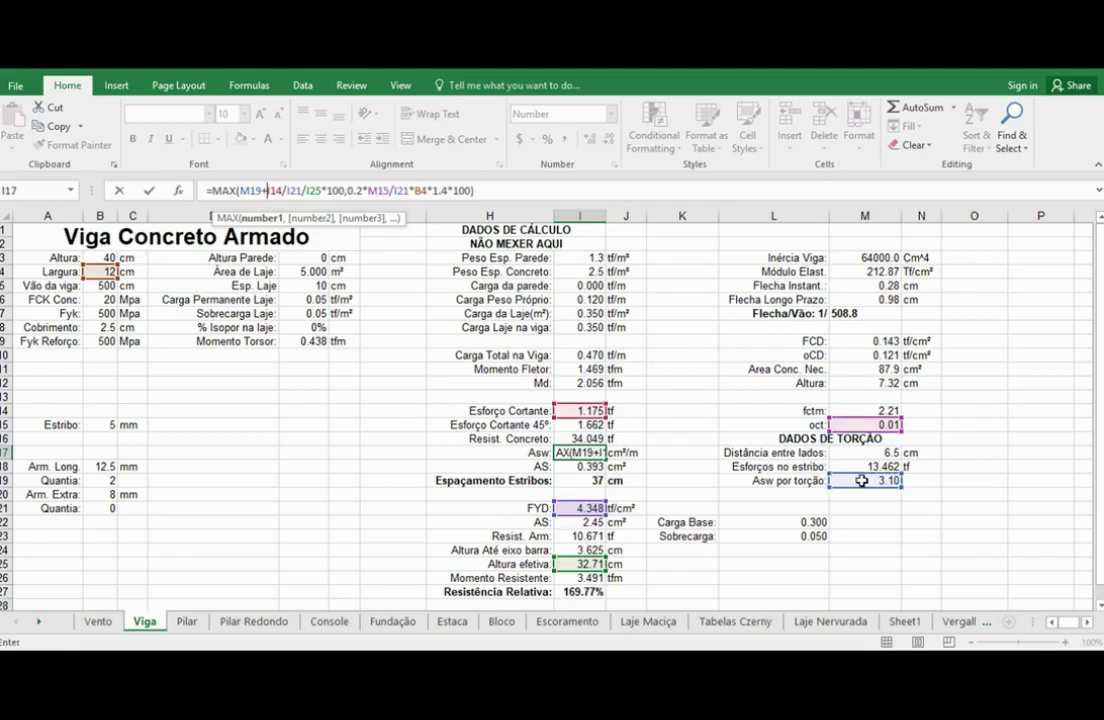
{"action": "key", "text": "Return"}
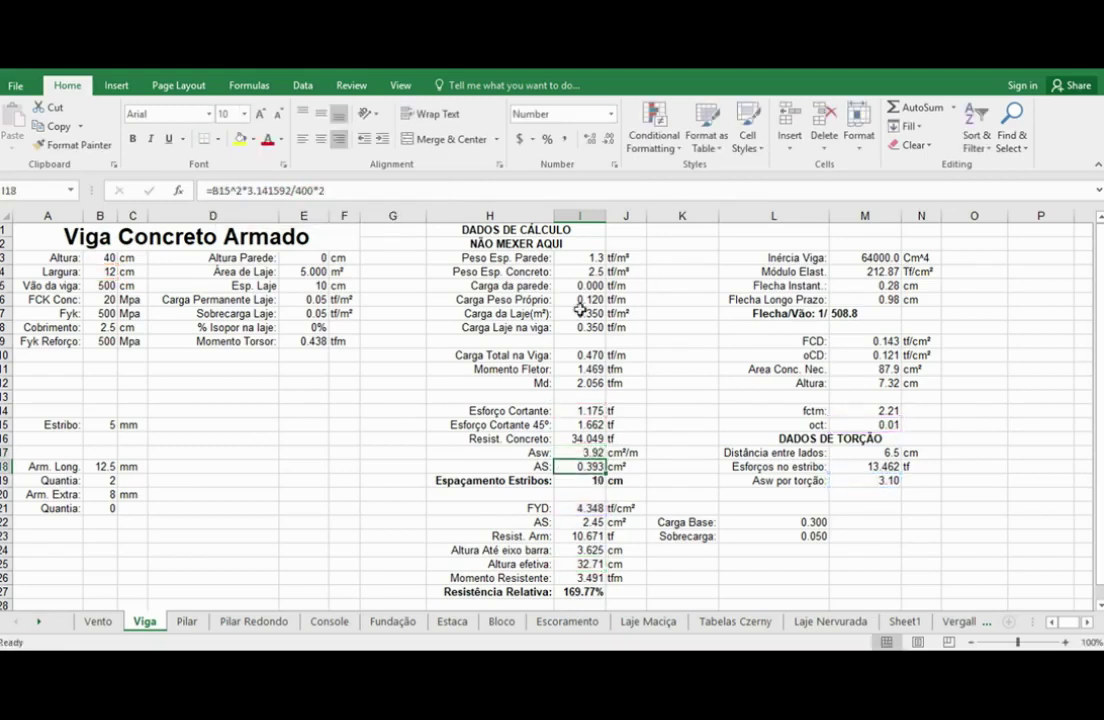
{"action": "key", "text": "ctrl+z"}
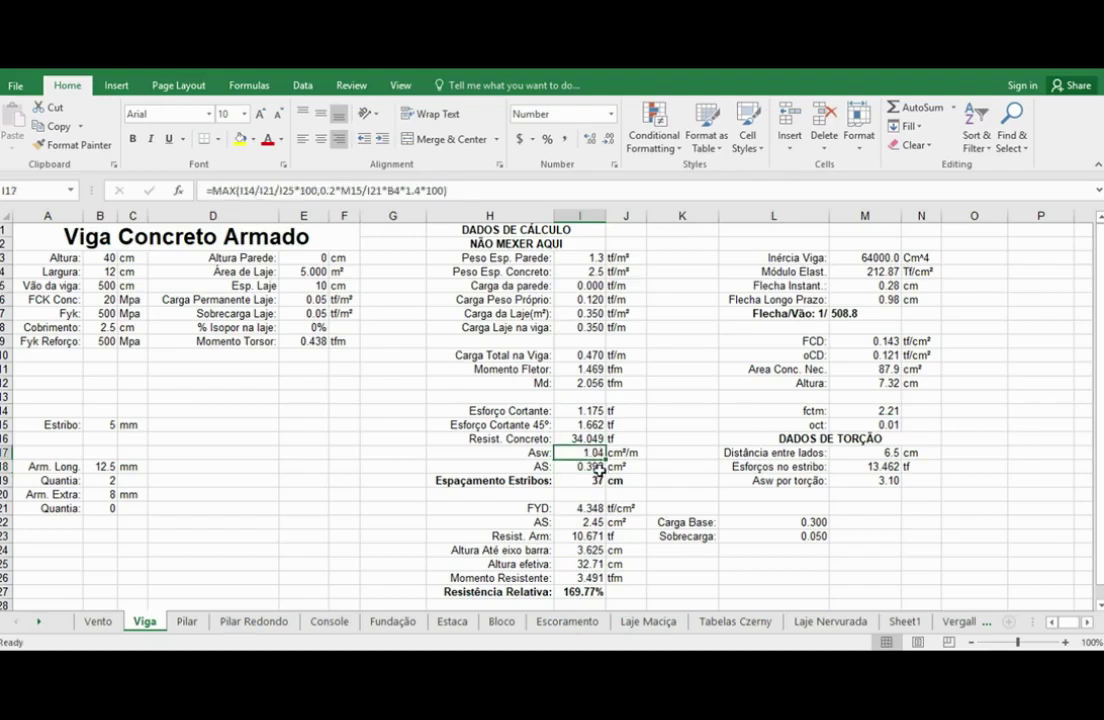
{"action": "key", "text": "ctrl+y"}
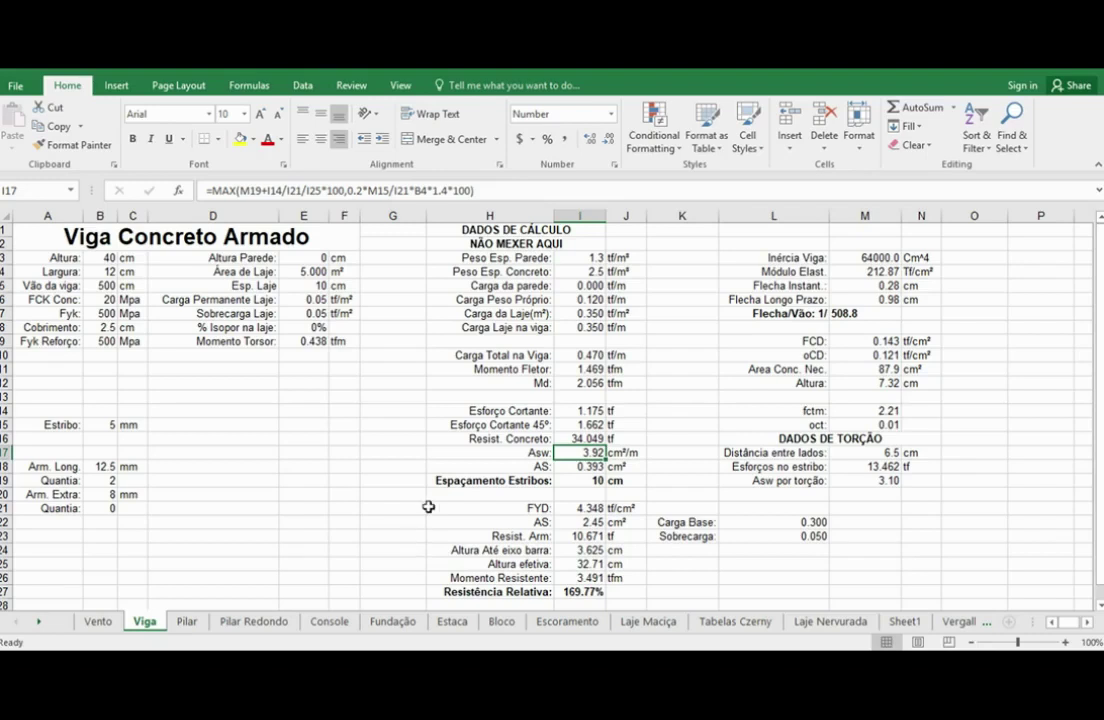
- Set the Estribo diameter in B15 to 6.3 mm
{"action": "left_click", "coordinate": [100, 424]}
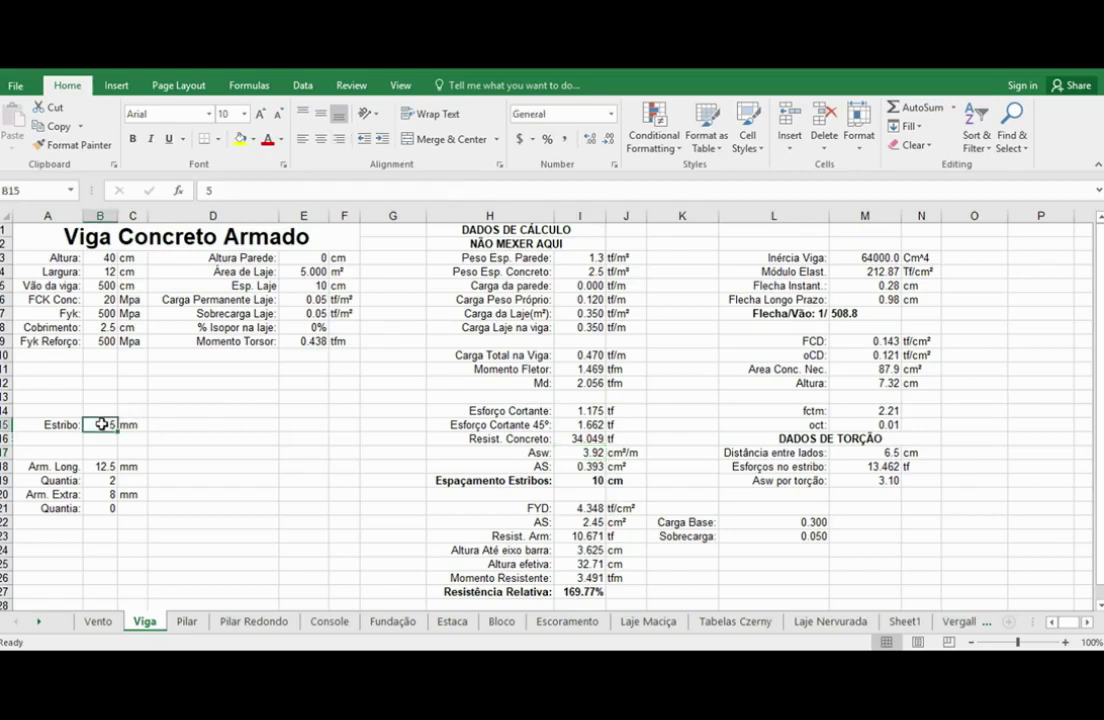
{"action": "type", "text": "6.3"}
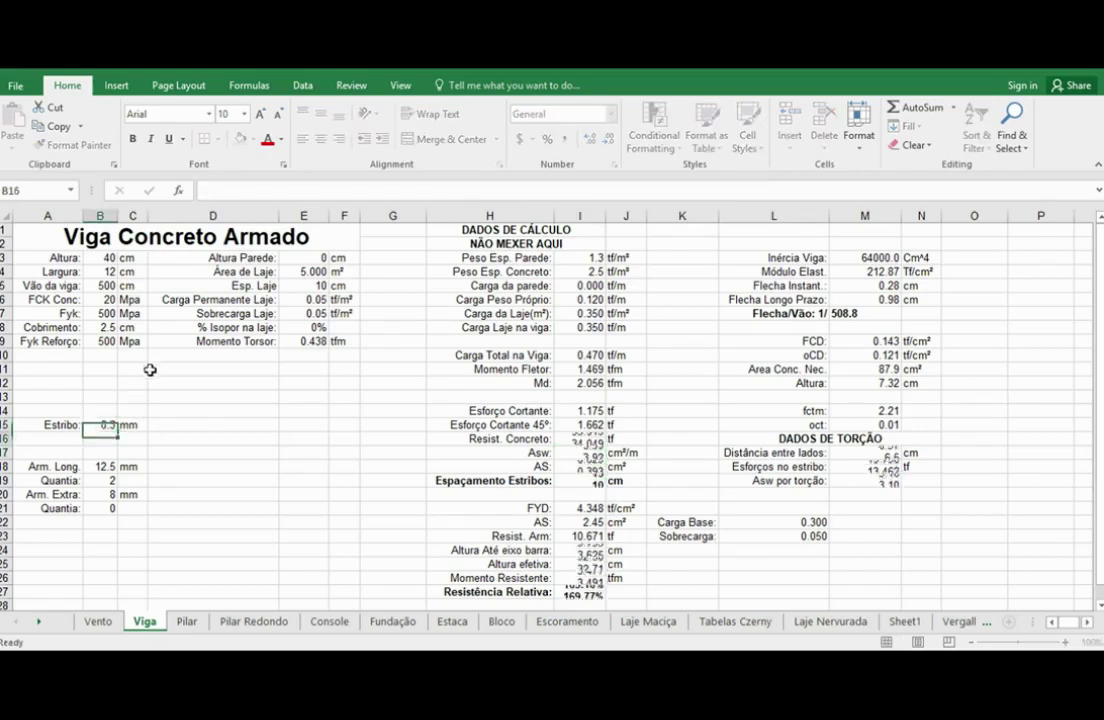
- Check the Espaçamento Estribos result with the 6.3 mm Estribo, and undo the diameter change in B15
{"action": "key", "text": "Return"}
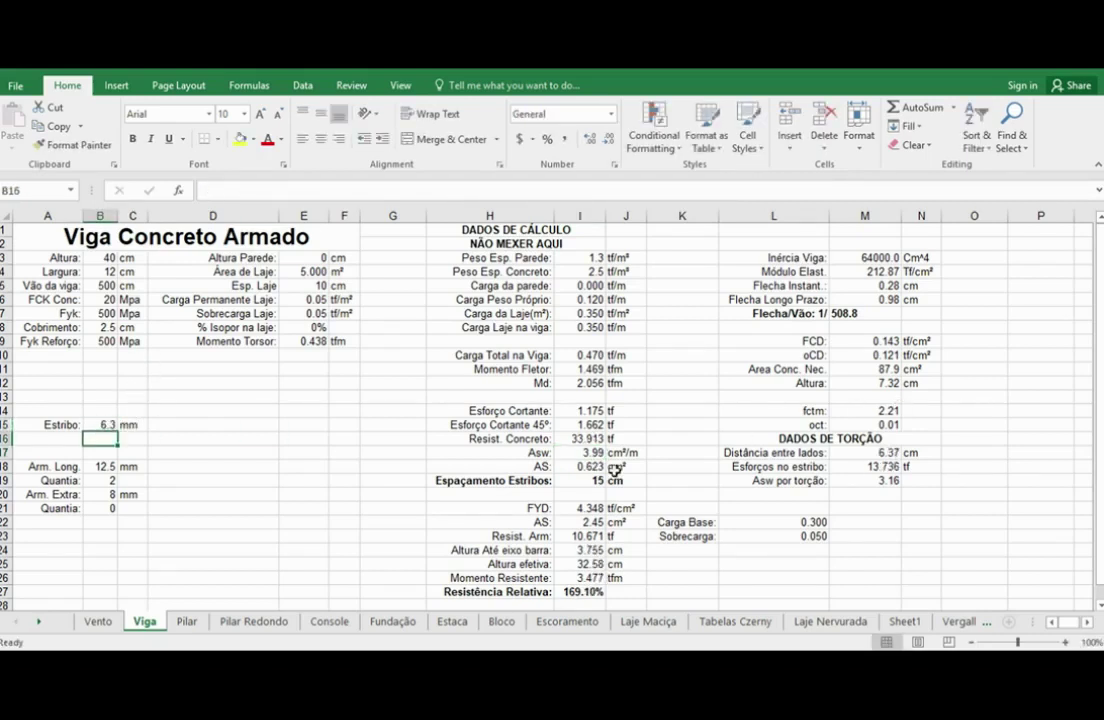
{"action": "left_click_drag", "start_coordinate": [490, 480], "coordinate": [620, 480]}
{"action": "left_click", "coordinate": [589, 525]}
{"action": "key", "text": "ctrl+z"}
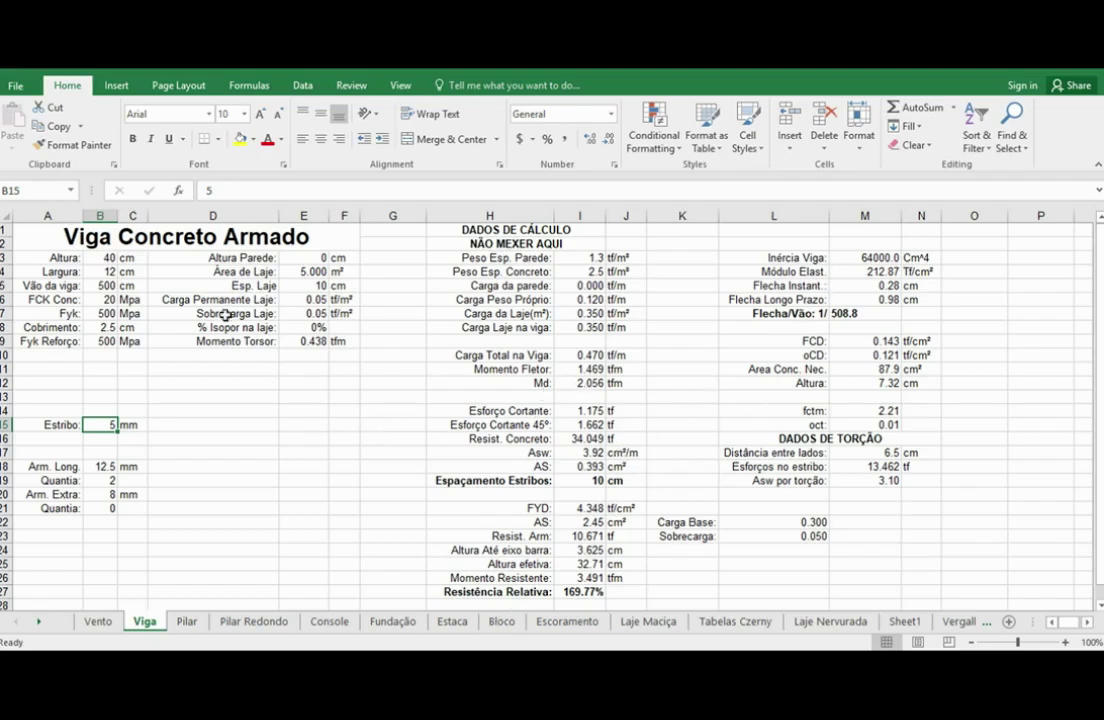
- Extend the Esforços no estribo formula in M18 to =E9*100/M17*2*100/MAX(B3:B4), dividing by the larger beam dimension
{"action": "left_click", "coordinate": [864, 466]}
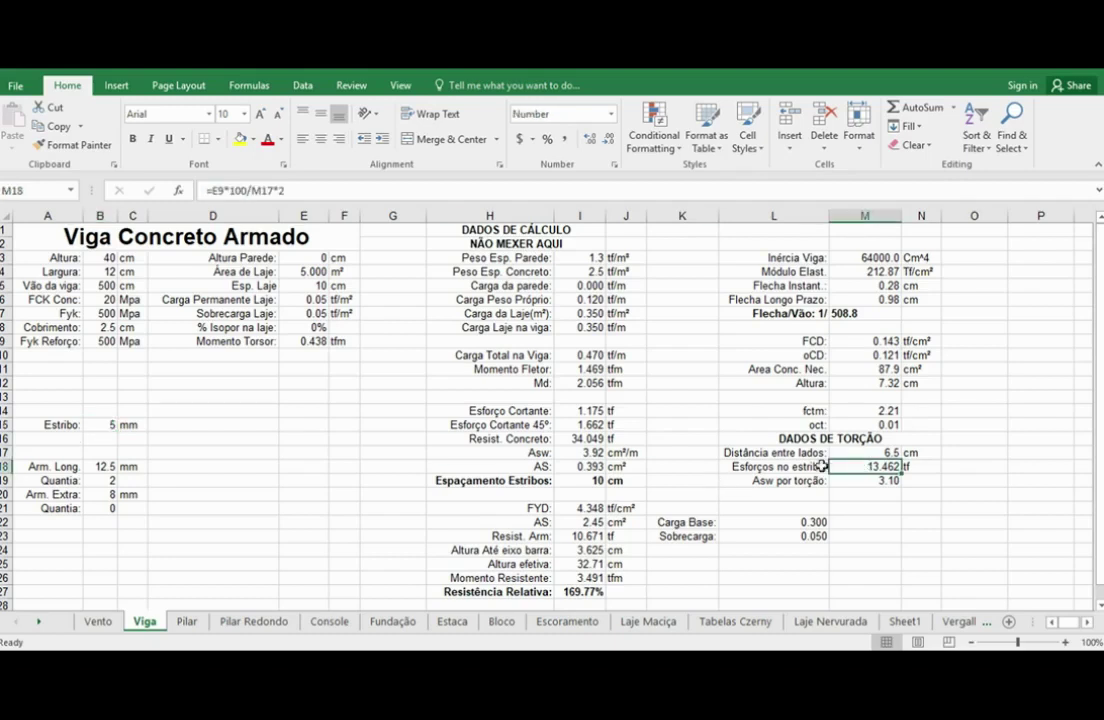
{"action": "left_click", "coordinate": [314, 186]}
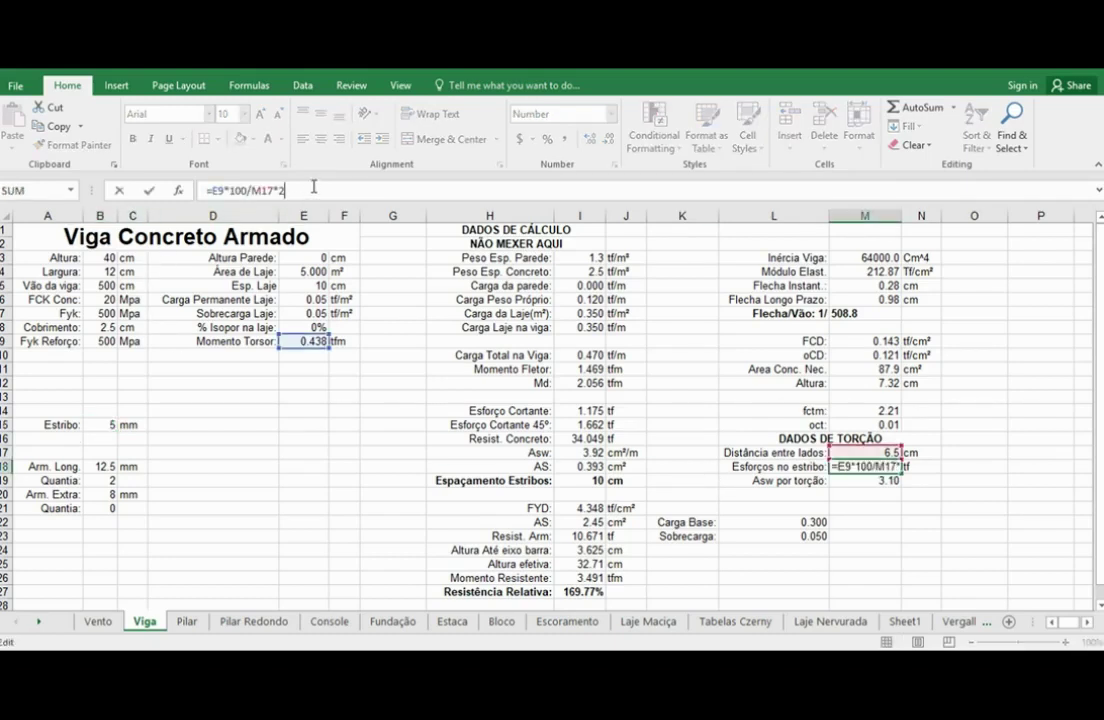
{"action": "type", "text": "*1"}
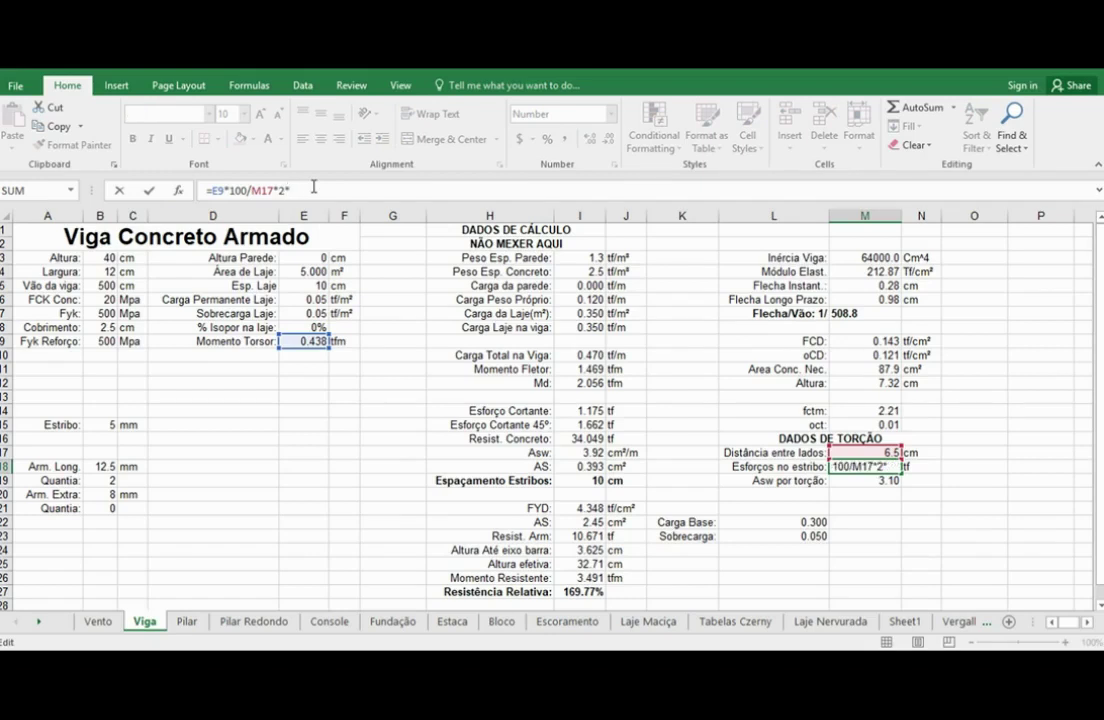
{"action": "type", "text": "00/"}
{"action": "type", "text": "max("}
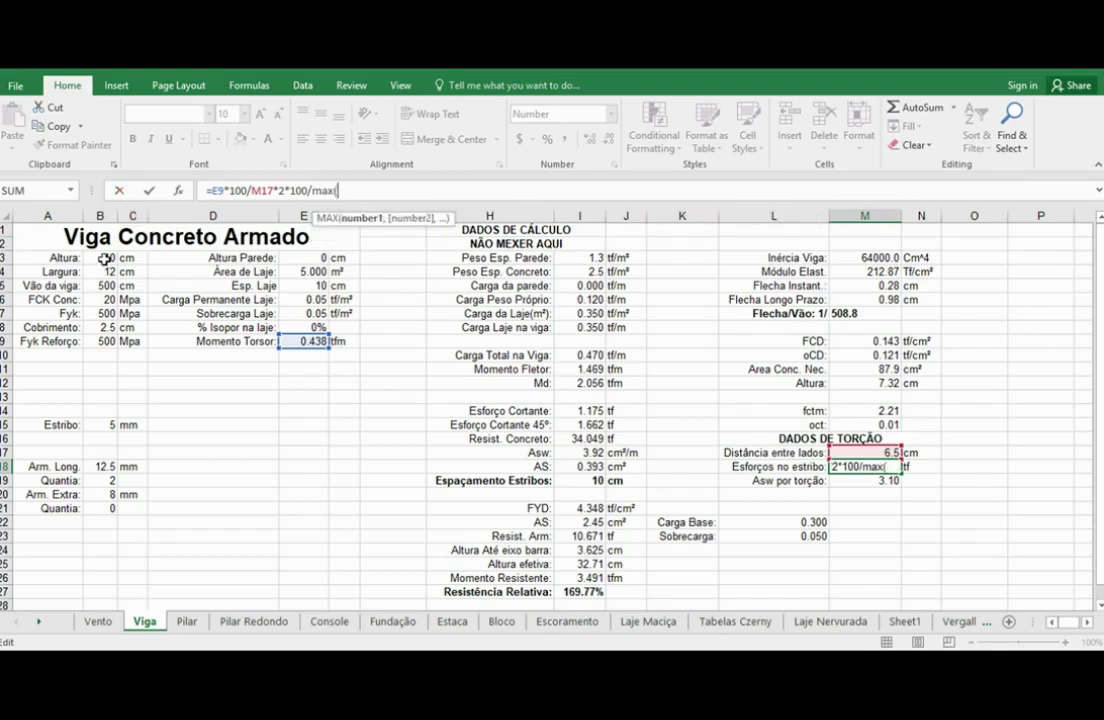
{"action": "left_click_drag", "start_coordinate": [100, 258], "coordinate": [100, 272]}
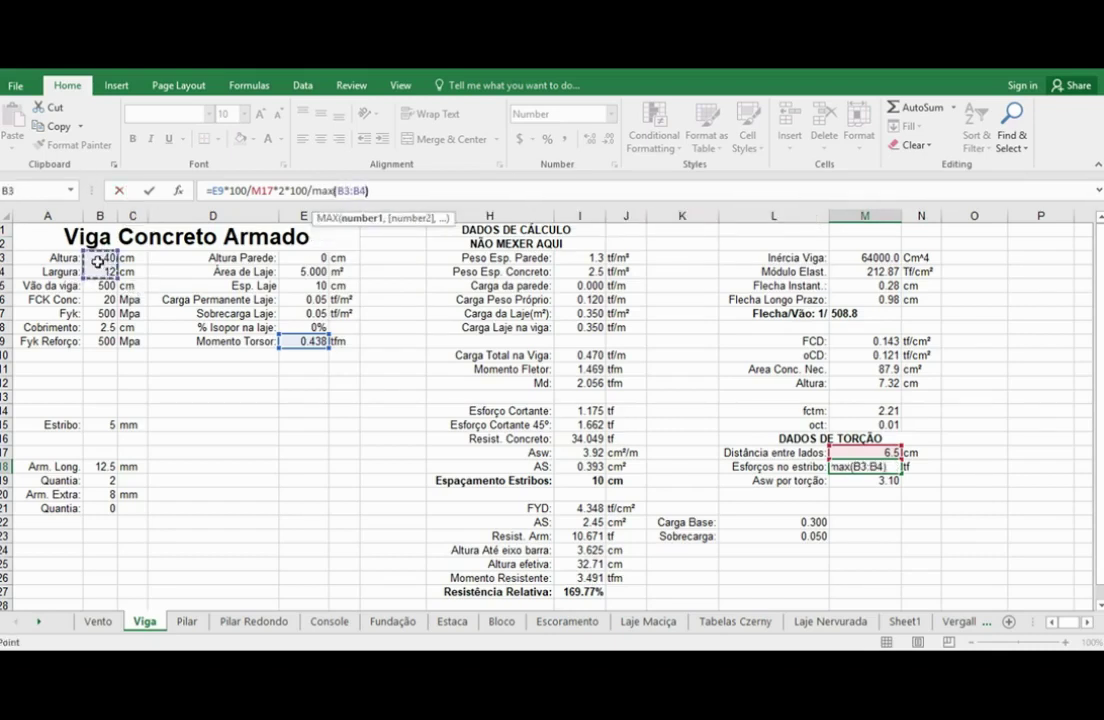
{"action": "type", "text": ")"}
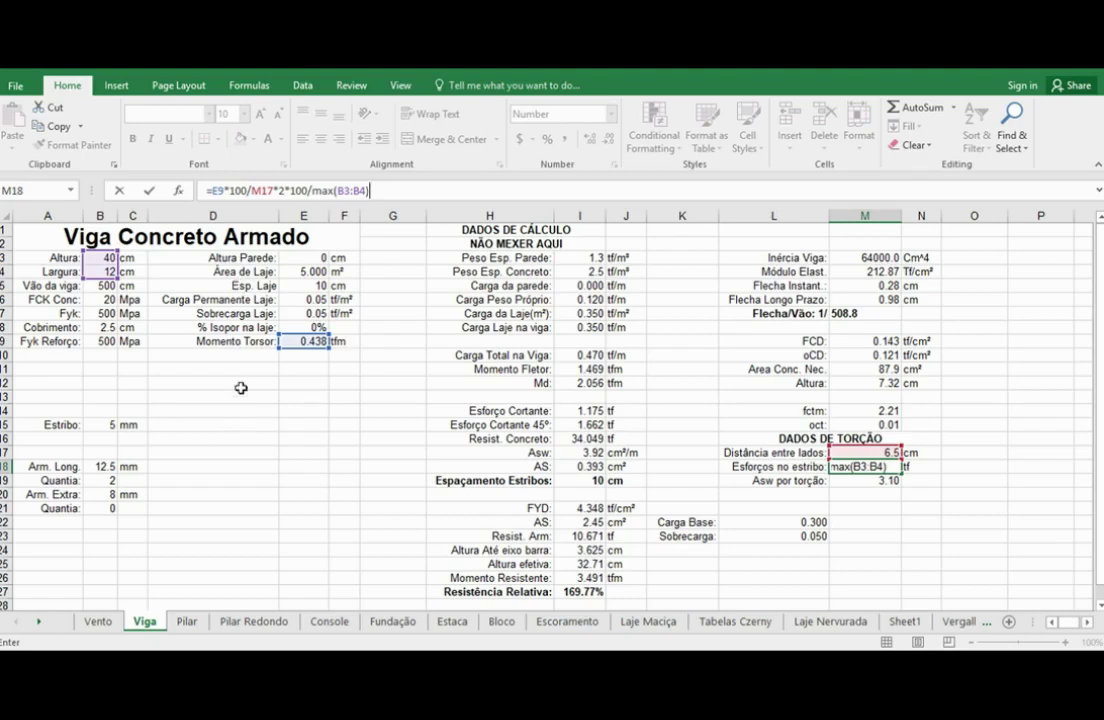
{"action": "key", "text": "Return"}
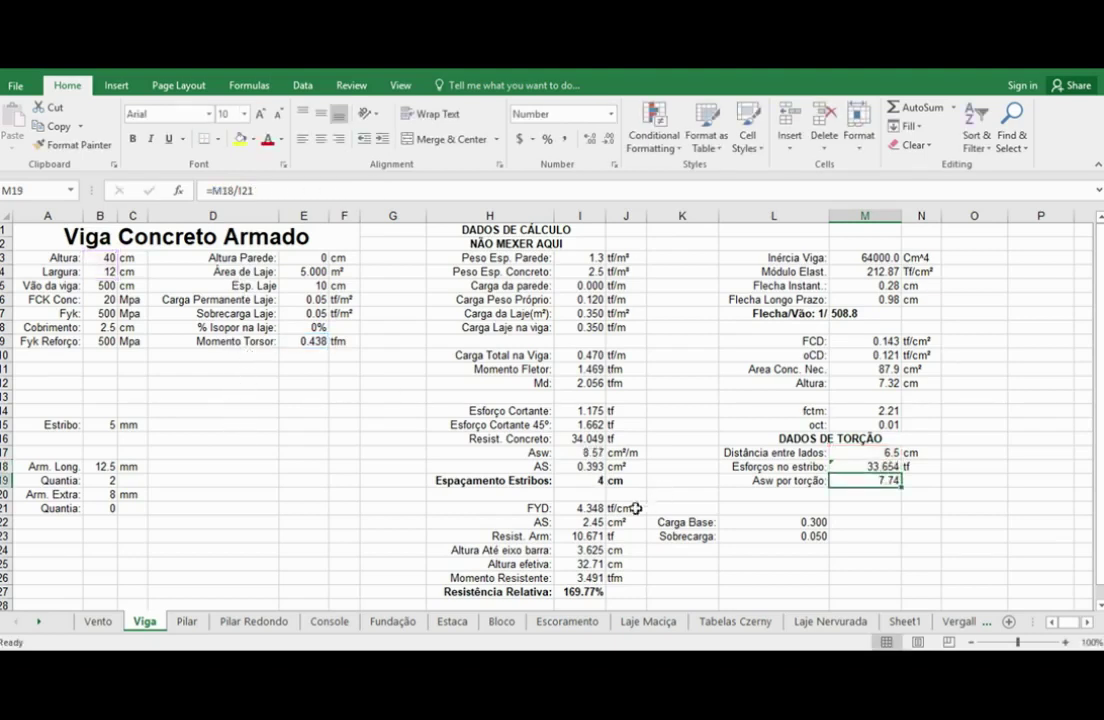
- Check the stirrup spacing in I19 against the Estribo diameter, and set the beam's Largura in B4 to 20 cm
{"action": "left_click", "coordinate": [578, 492]}
{"action": "left_click", "coordinate": [579, 481]}
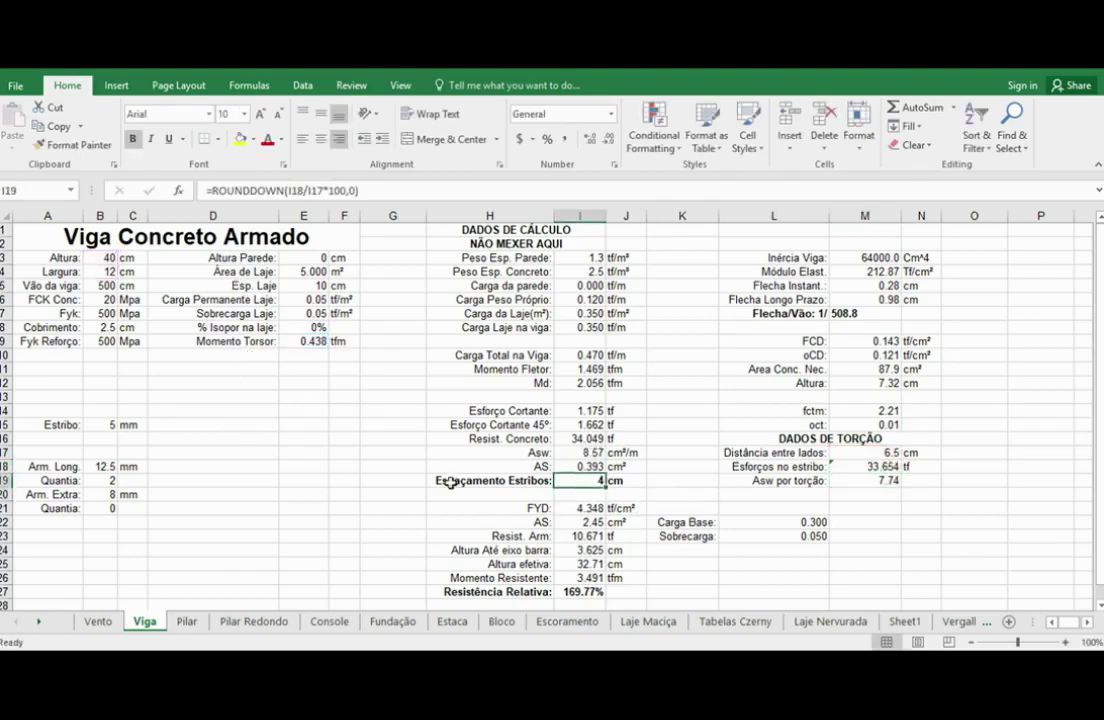
{"action": "left_click", "coordinate": [92, 424]}
{"action": "left_click", "coordinate": [419, 480]}
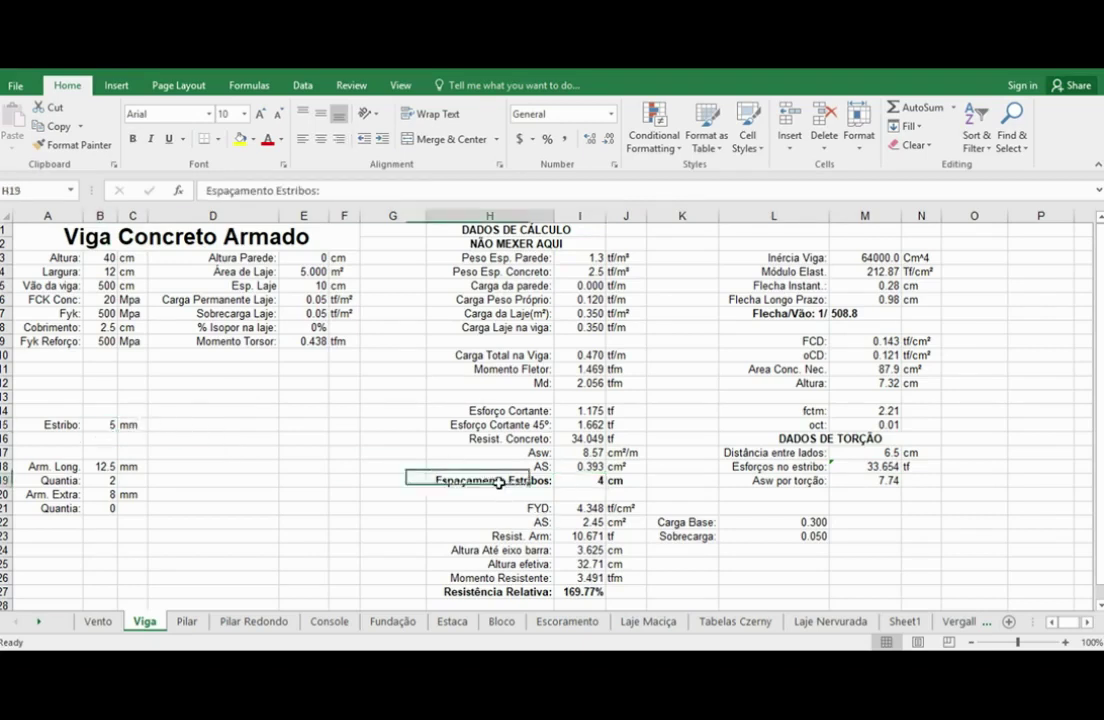
{"action": "left_click", "coordinate": [612, 481]}
{"action": "left_click", "coordinate": [110, 271]}
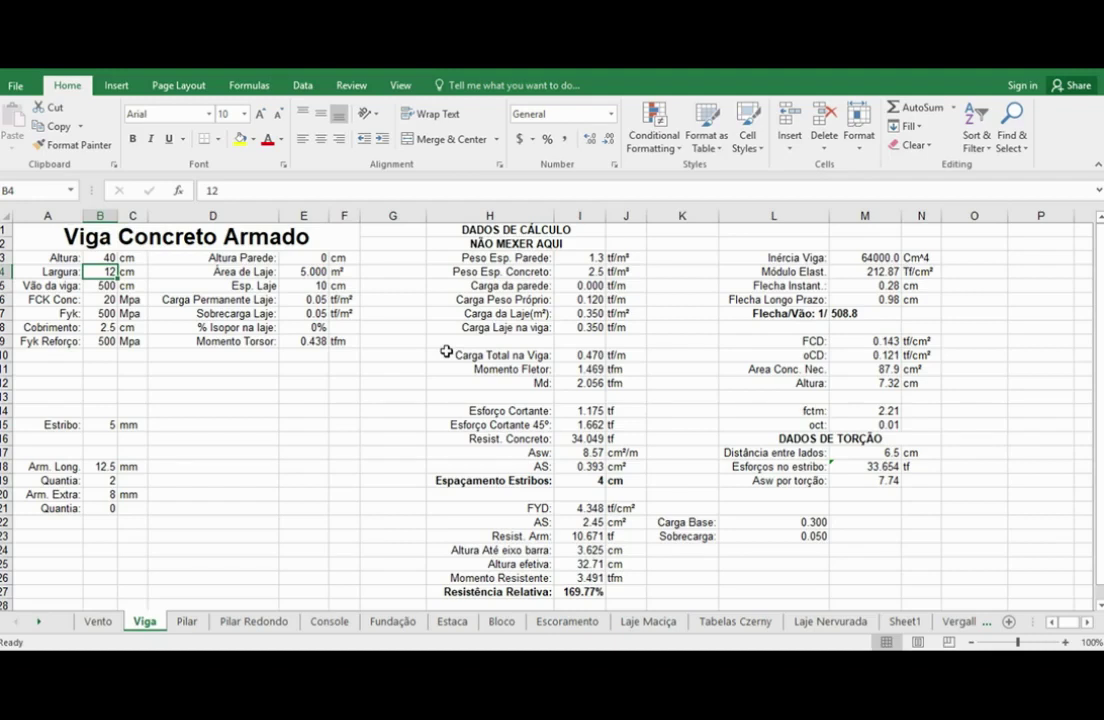
{"action": "type", "text": "20"}
{"action": "key", "text": "Return"}
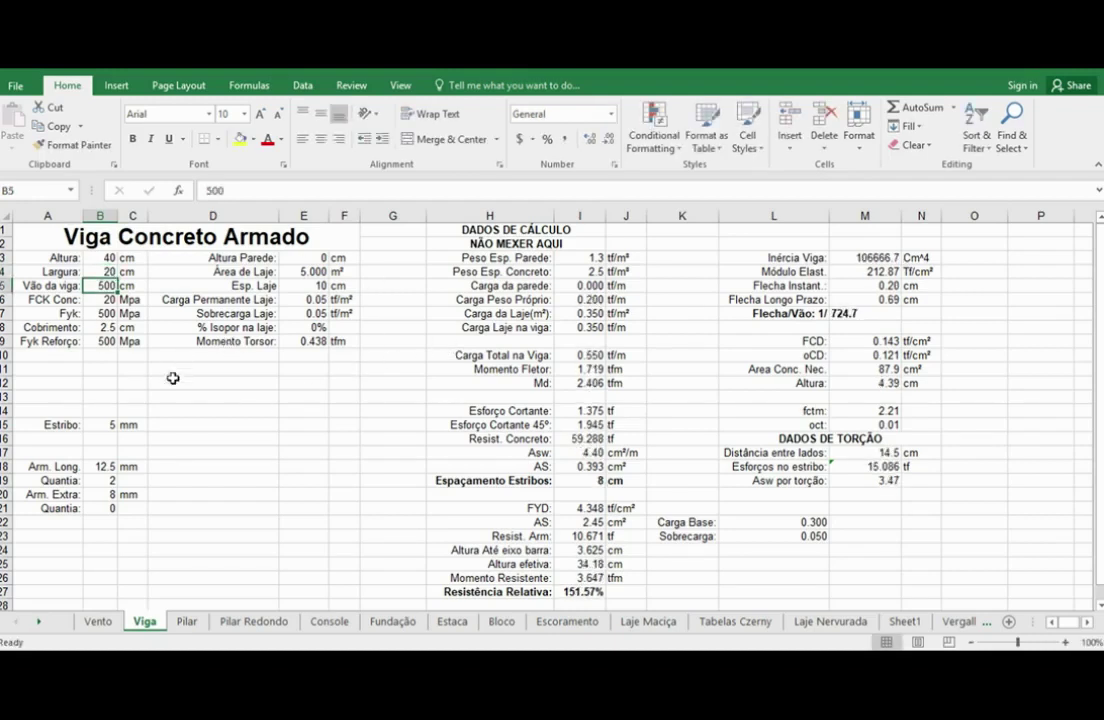
- Try Estribo diameters of 6.3 mm and 6 mm in B15 to compare the stirrup spacing, and return it to 5 mm
{"action": "left_click", "coordinate": [106, 424]}
{"action": "type", "text": "6.3"}
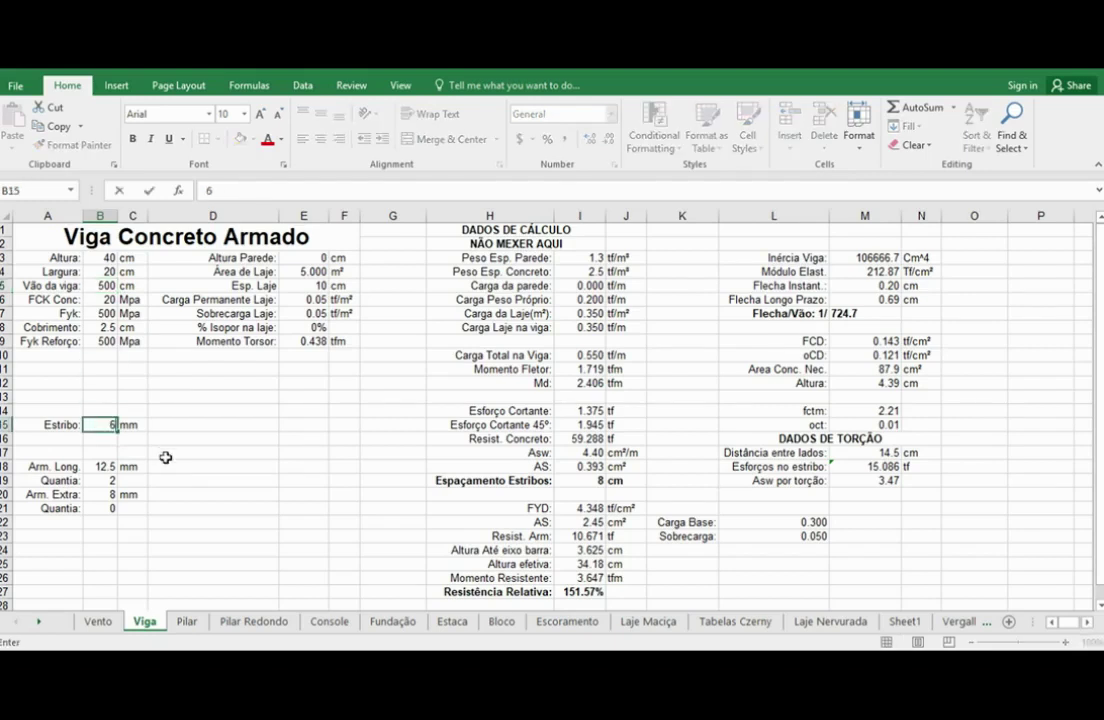
{"action": "key", "text": "Return"}
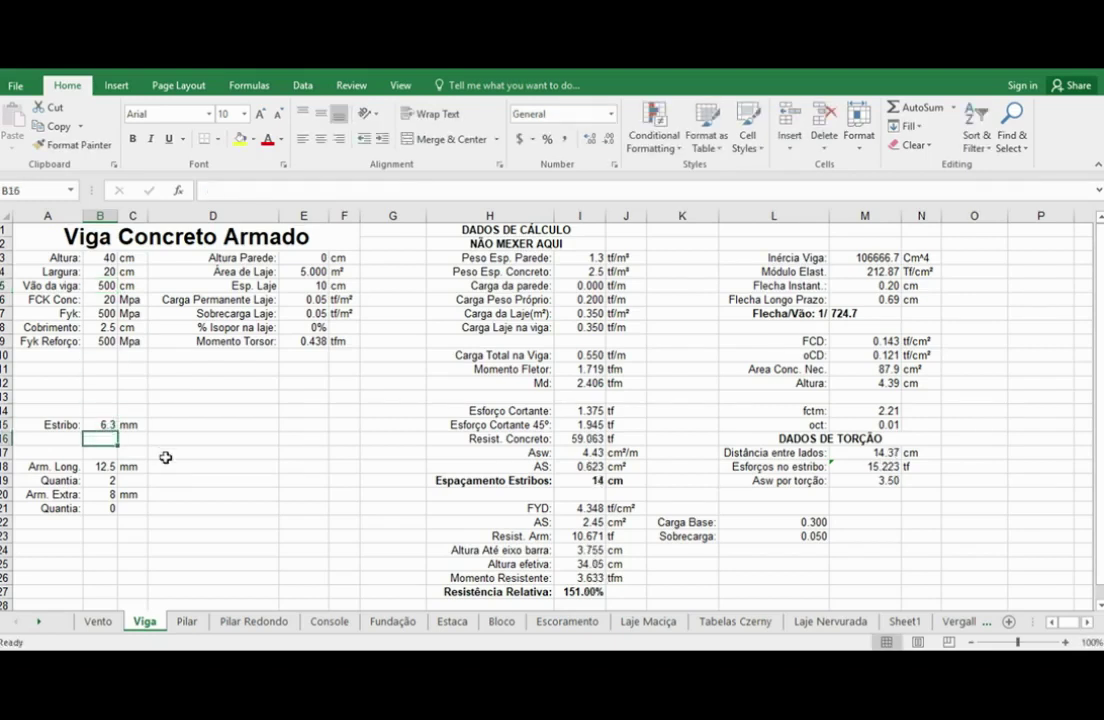
{"action": "key", "text": "Up"}
{"action": "key", "text": "BackSpace"}
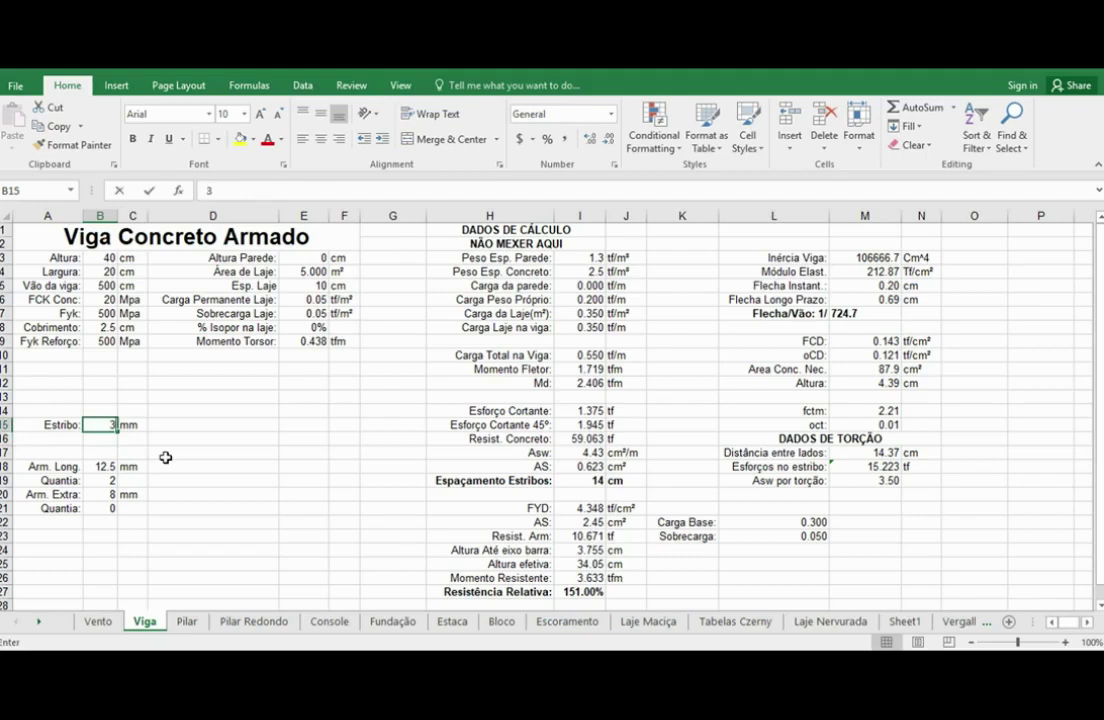
{"action": "type", "text": "6"}
{"action": "key", "text": "Return"}
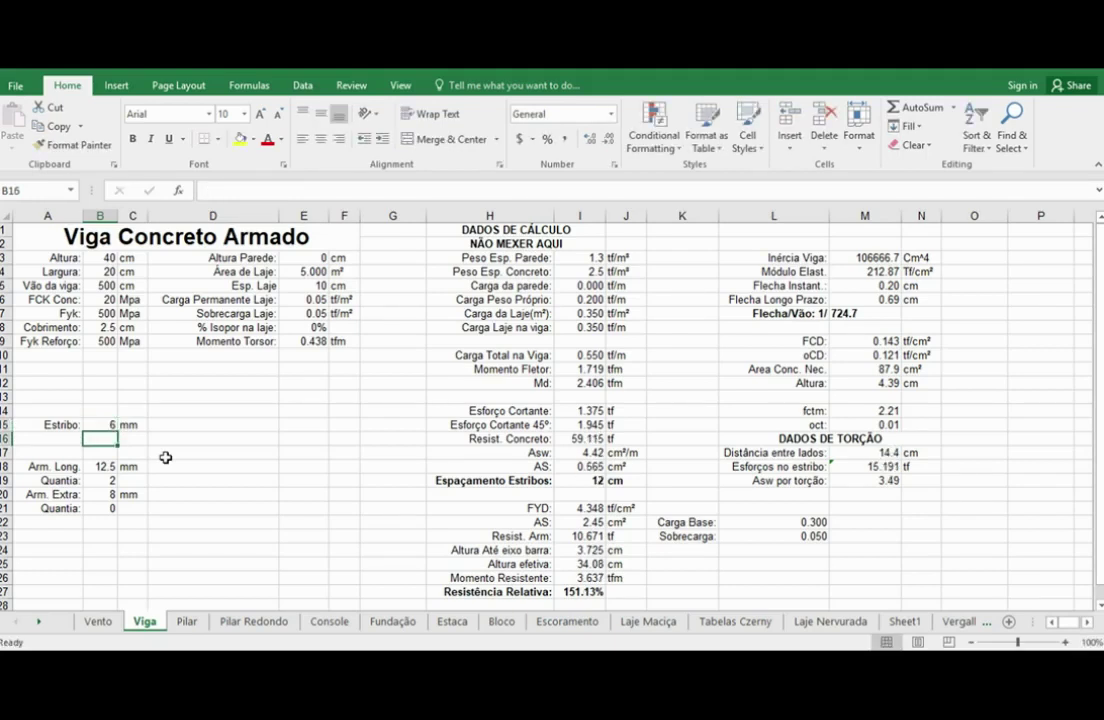
{"action": "key", "text": "Up"}
{"action": "type", "text": "5"}
{"action": "key", "text": "Return"}
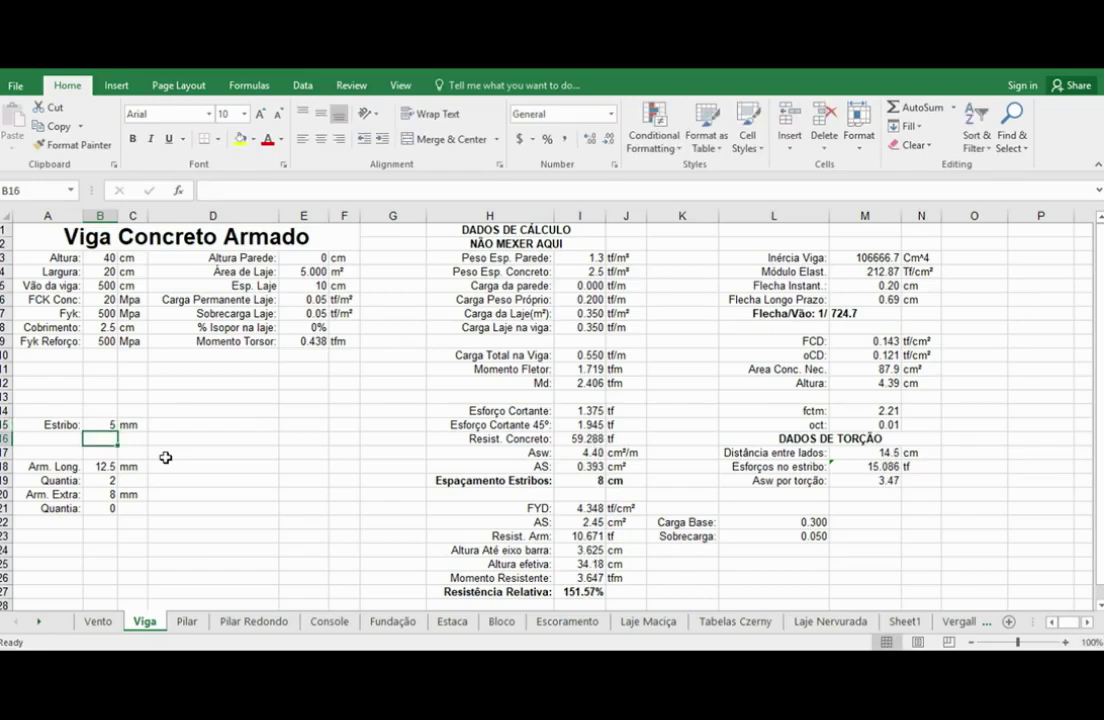
- Examine the Espaçamento Estribos result in row 19 together with the Estribo diameter and the beam input data in B3:B9
{"action": "left_click_drag", "start_coordinate": [500, 480], "coordinate": [596, 462]}
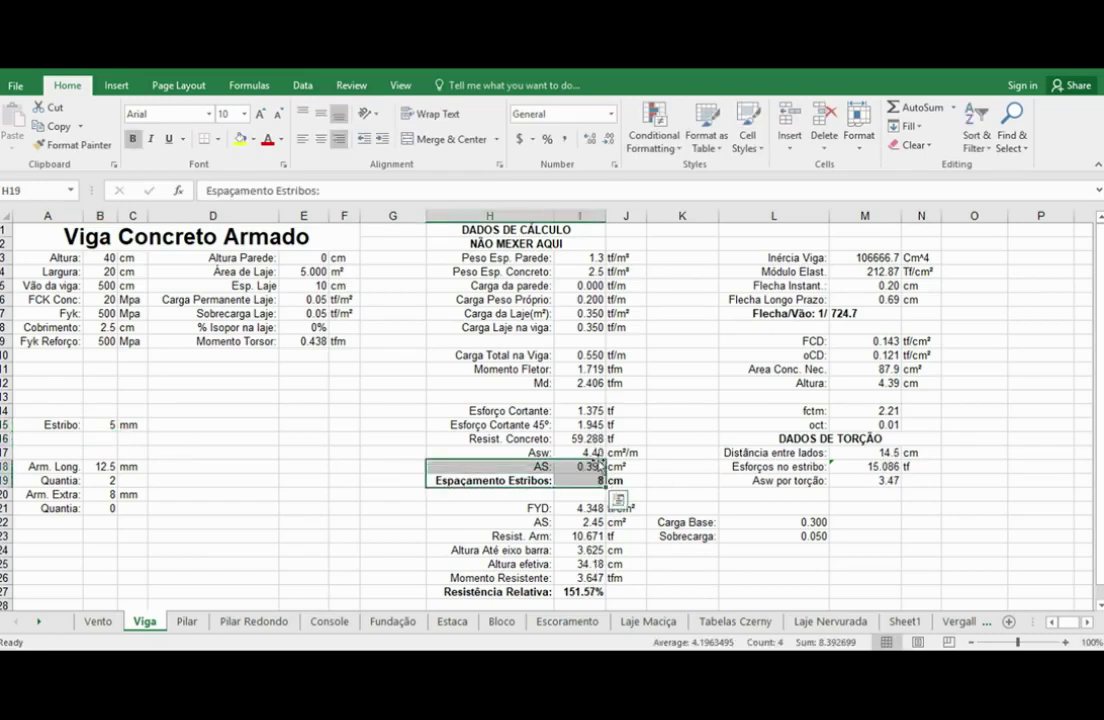
{"action": "left_click", "coordinate": [620, 499]}
{"action": "left_click", "coordinate": [633, 481]}
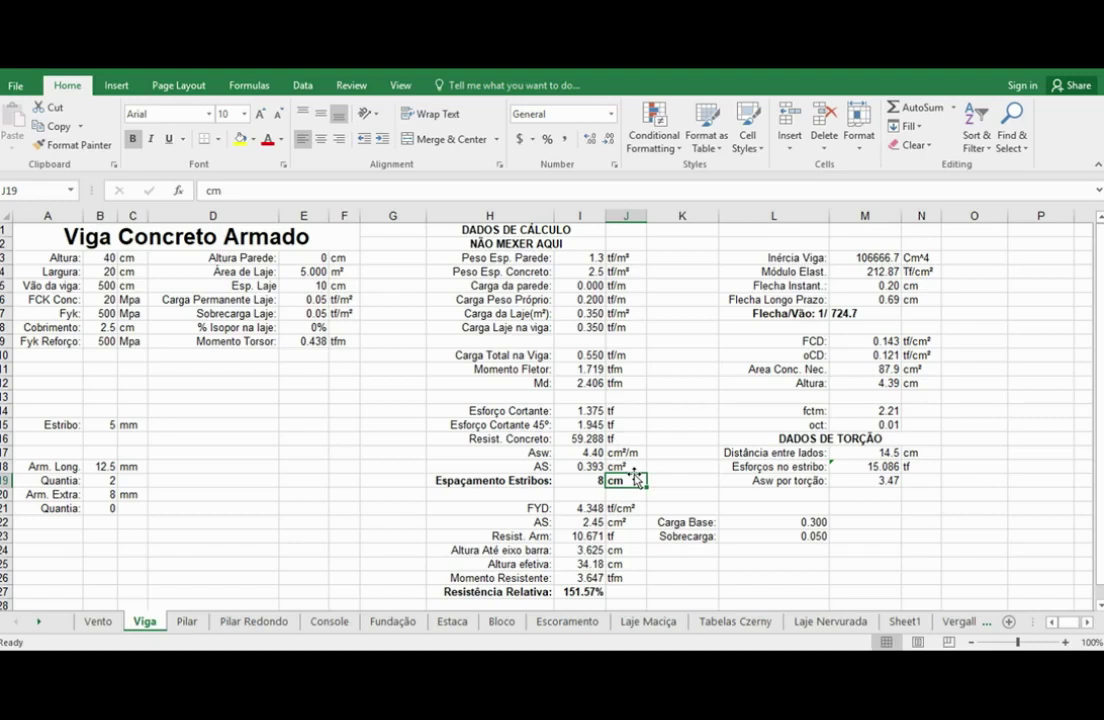
{"action": "left_click_drag", "start_coordinate": [545, 481], "coordinate": [620, 485]}
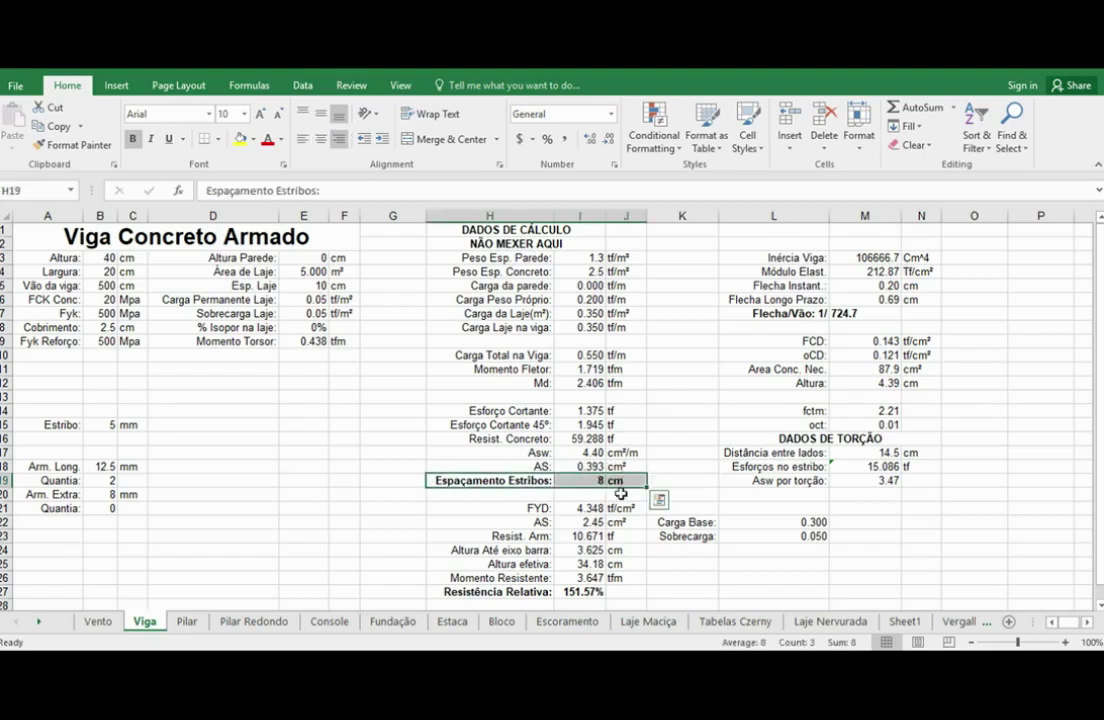
{"action": "left_click", "coordinate": [620, 494]}
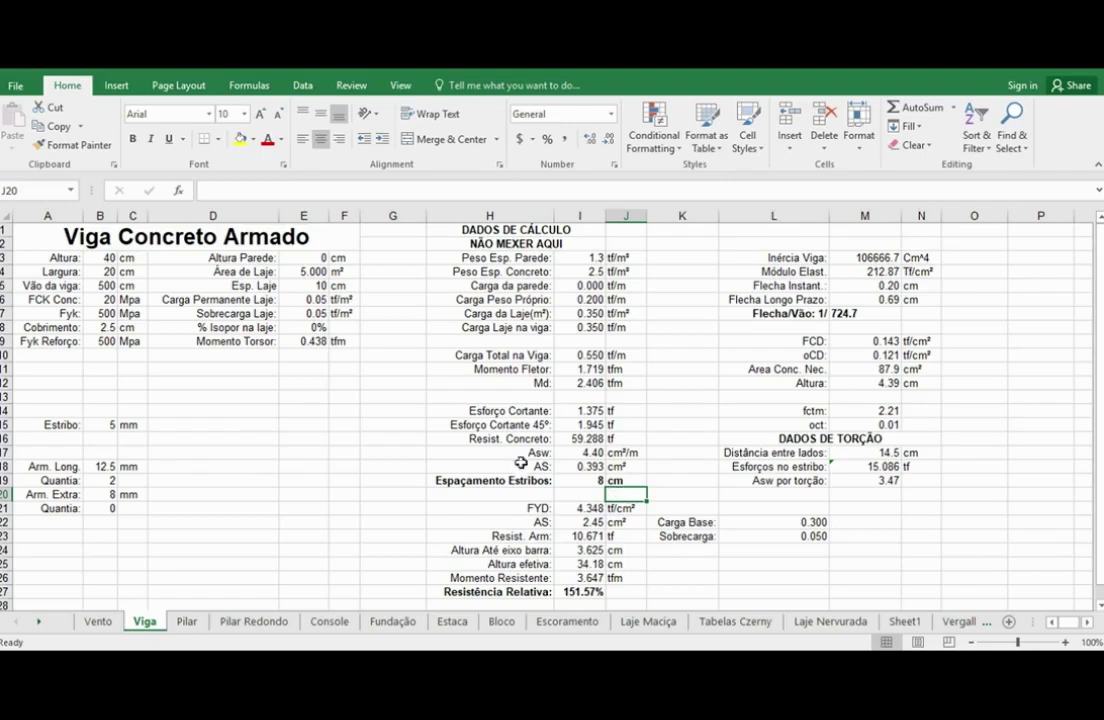
{"action": "left_click", "coordinate": [108, 425]}
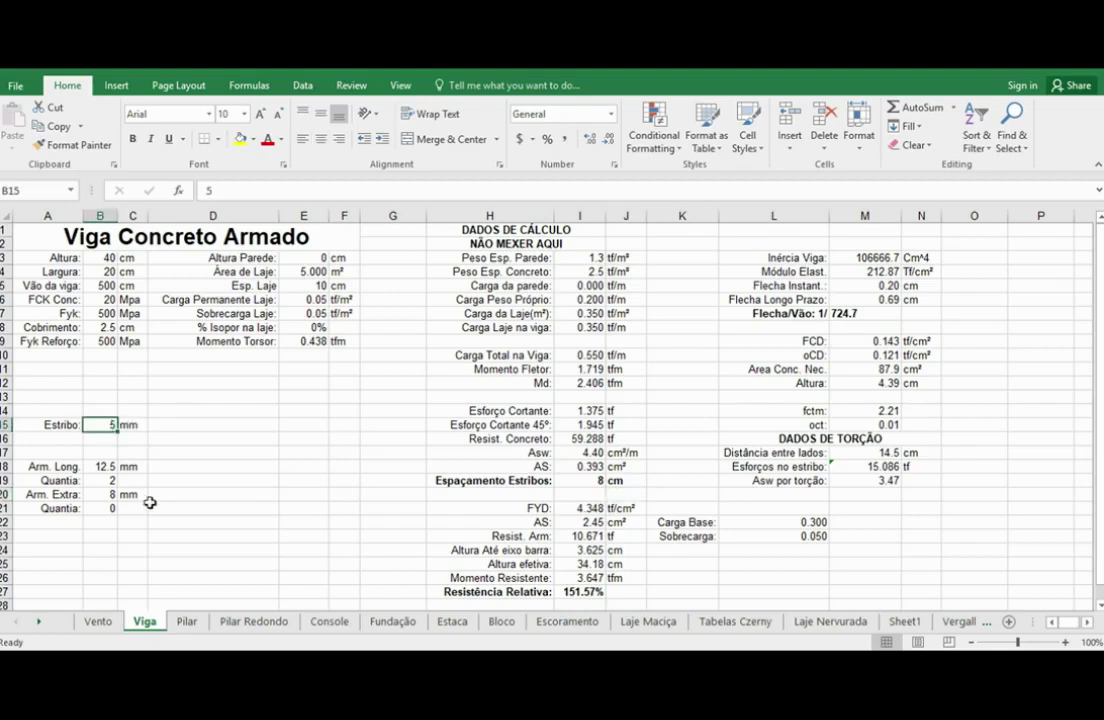
{"action": "left_click", "coordinate": [575, 480]}
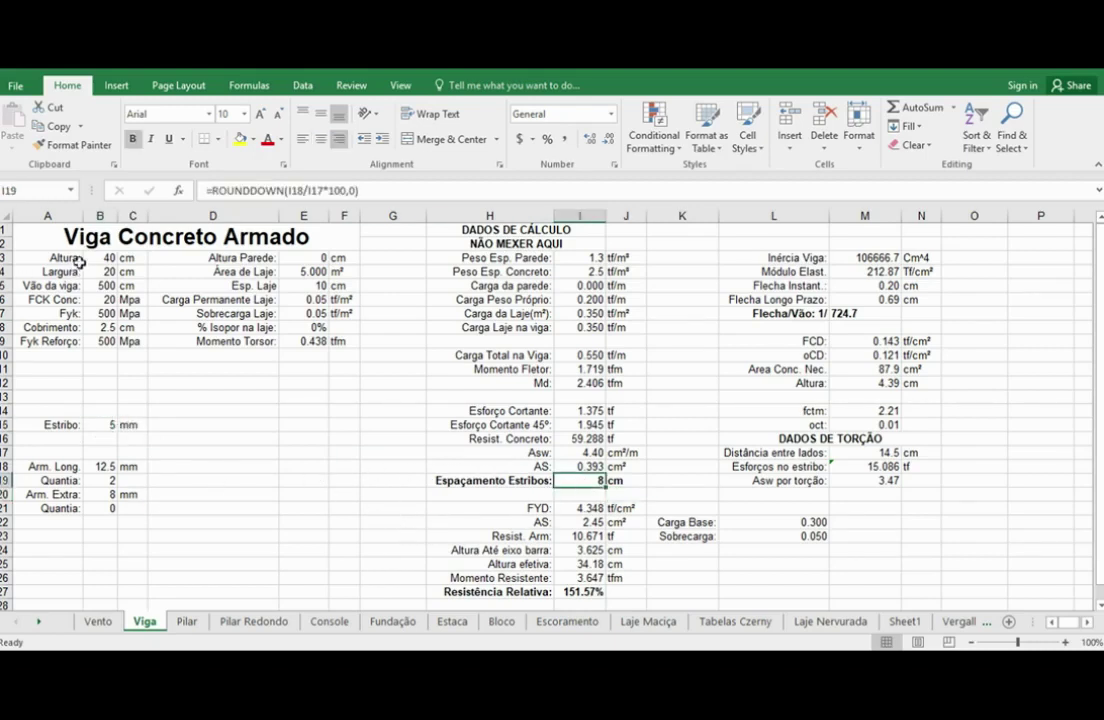
{"action": "left_click_drag", "start_coordinate": [95, 258], "coordinate": [106, 343]}
{"action": "left_click", "coordinate": [101, 352]}
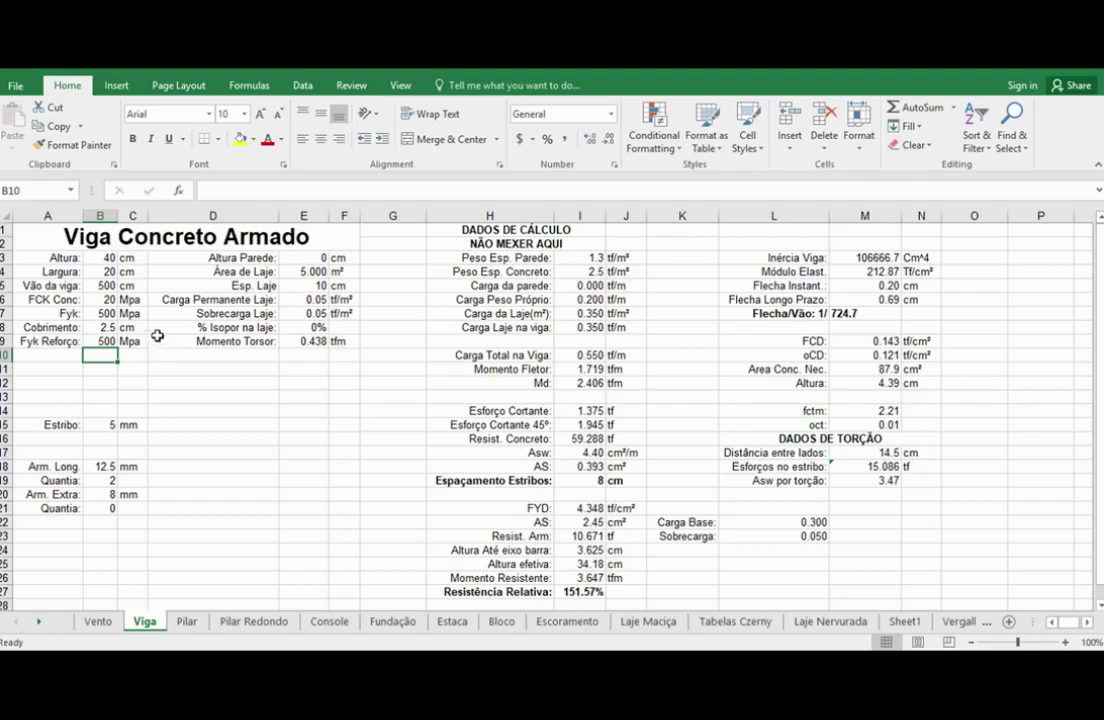
{"action": "left_click", "coordinate": [520, 480]}
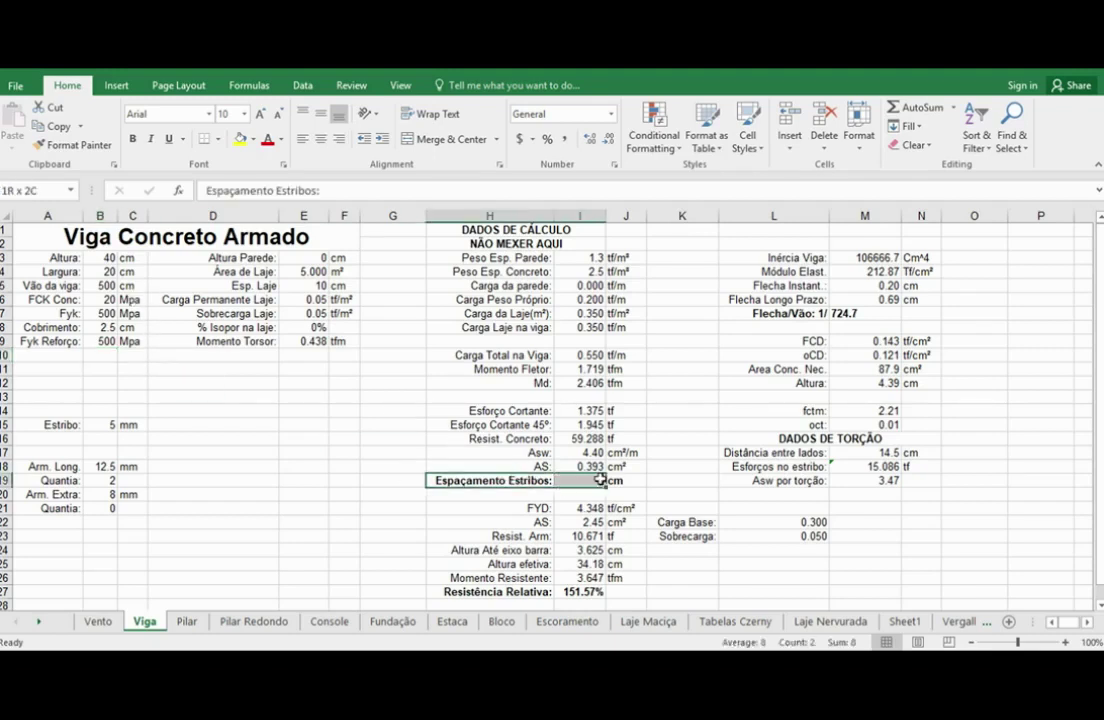
{"action": "key", "text": "Down"}
{"action": "key", "text": "Down"}
{"action": "key", "text": "Up"}
{"action": "key", "text": "Up"}
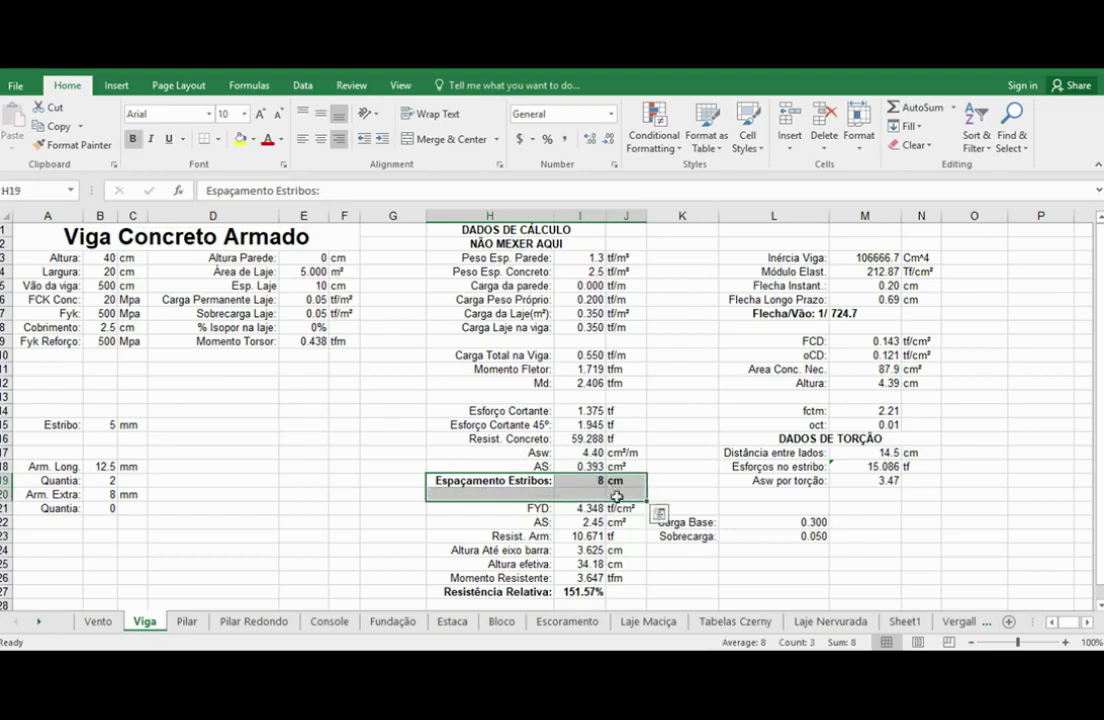
{"action": "left_click", "coordinate": [100, 271]}
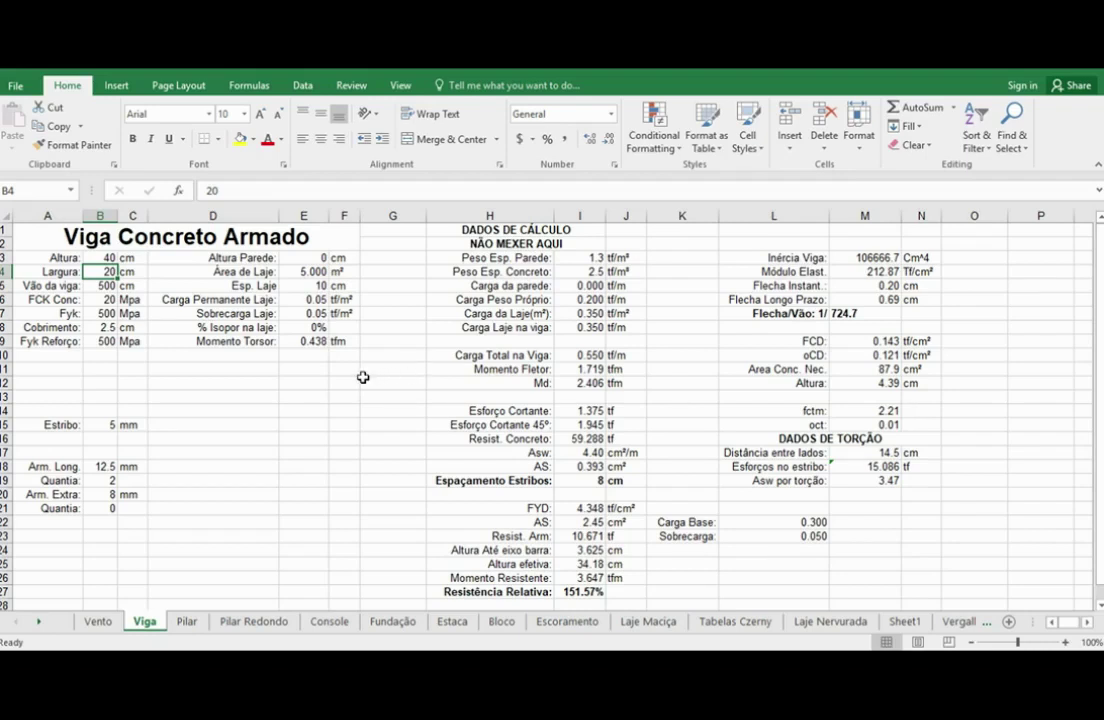
{"action": "left_click", "coordinate": [489, 536]}
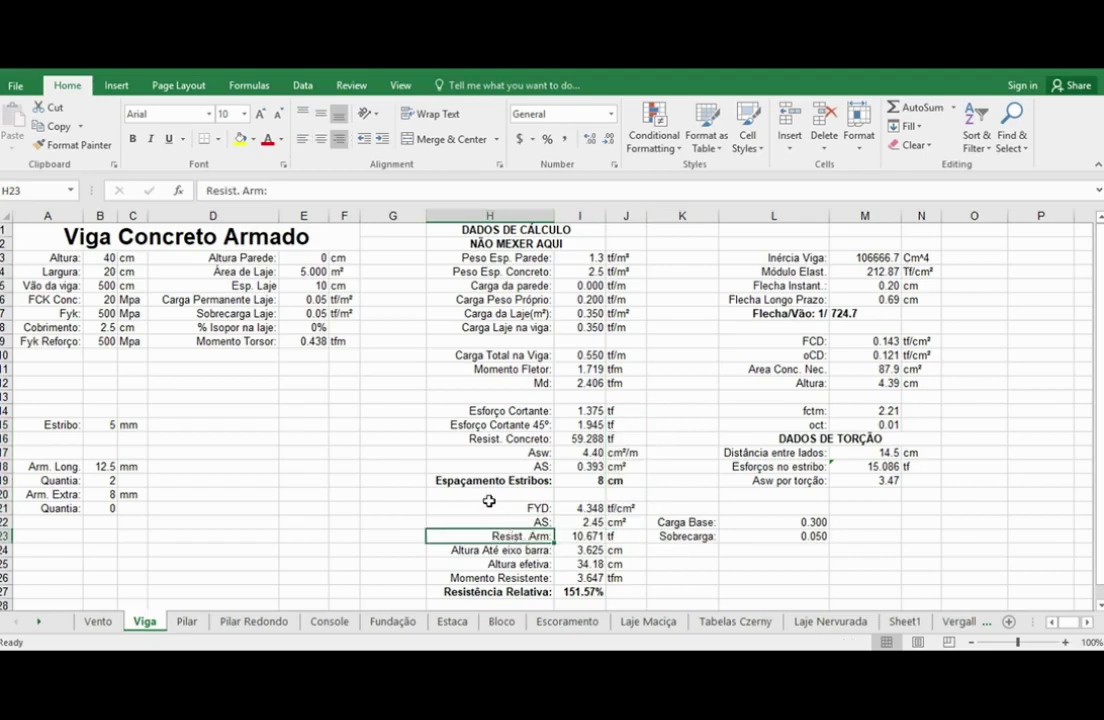